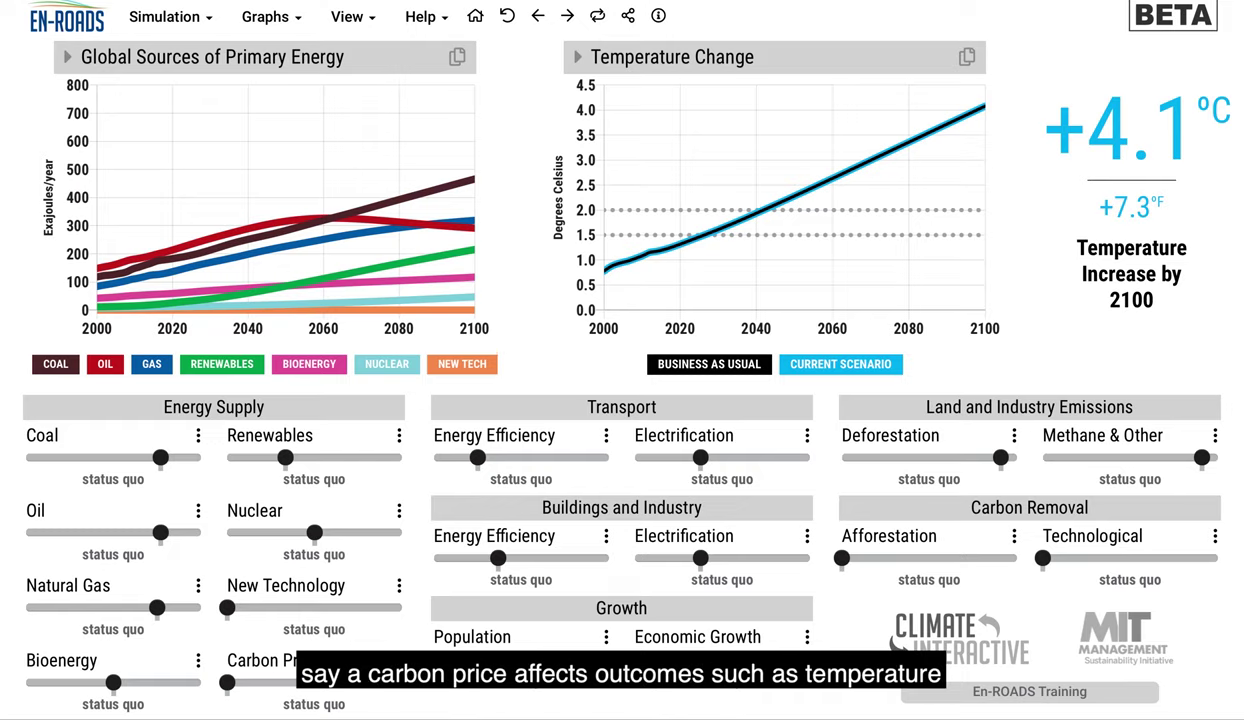
# Step: Set Carbon Price to very high, cutting 2100 warming from +4.1°C to +3.3°C
pyautogui.click(326, 685)
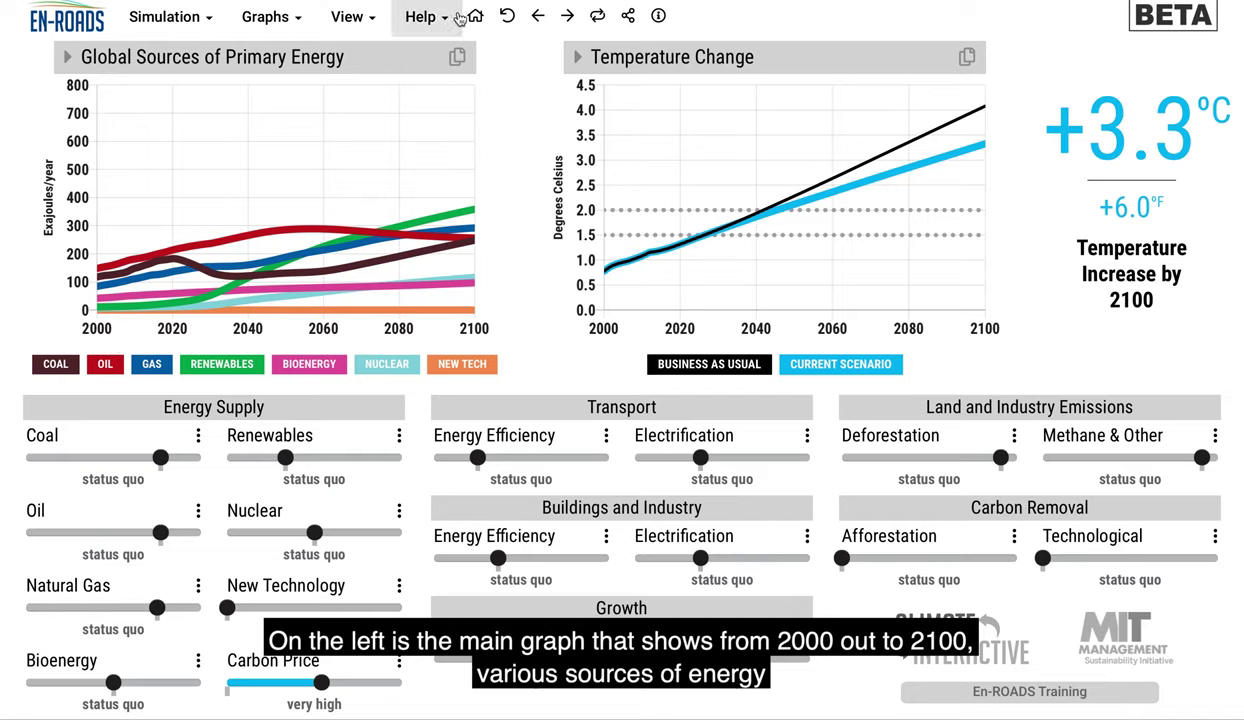
# Step: Reset all sliders to status quo, restoring +4.1°C (+7.3°F) warming by 2100
pyautogui.click(507, 17)
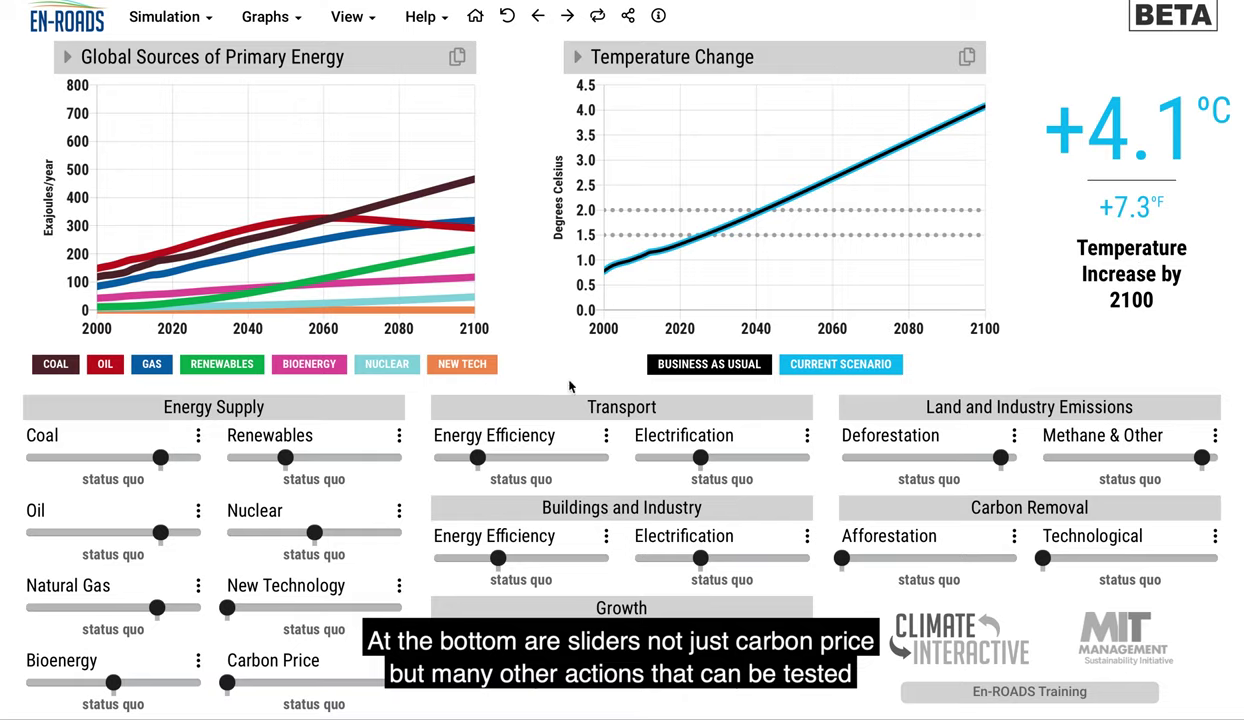
# Step: Highly increase transport and buildings efficiency, tax coal heavily, and set a huge technology breakthrough
pyautogui.click(557, 458)
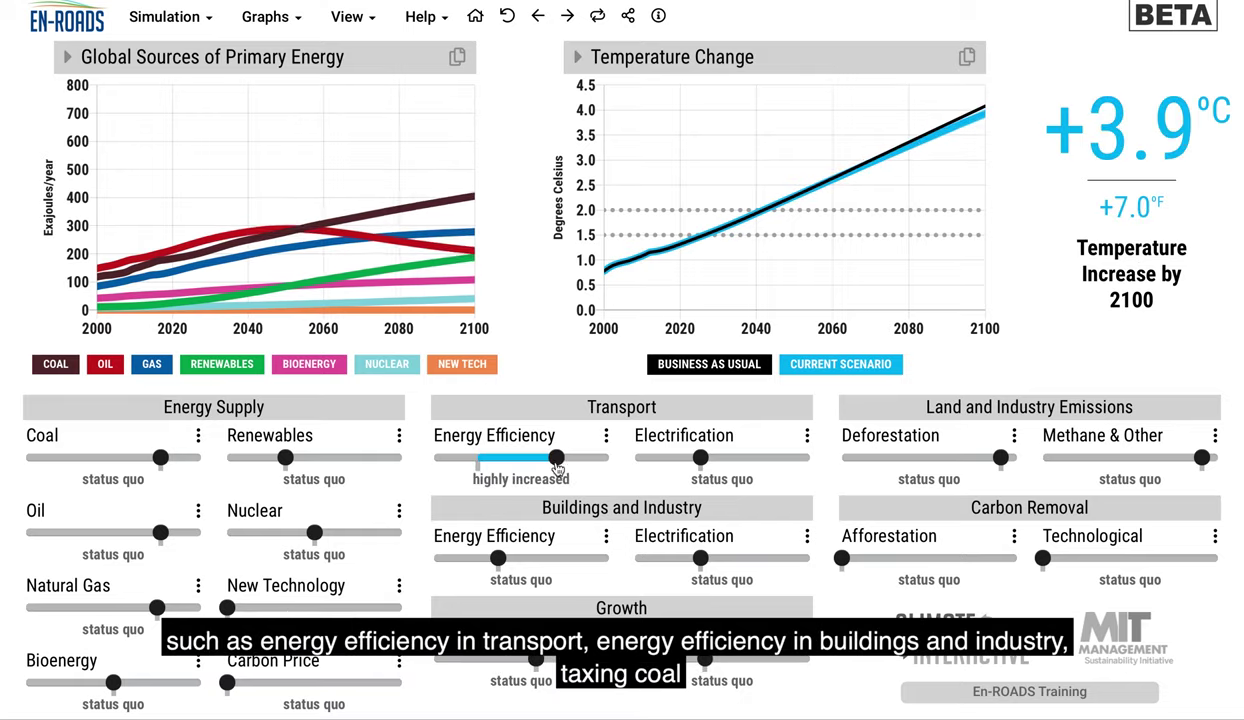
pyautogui.click(562, 558)
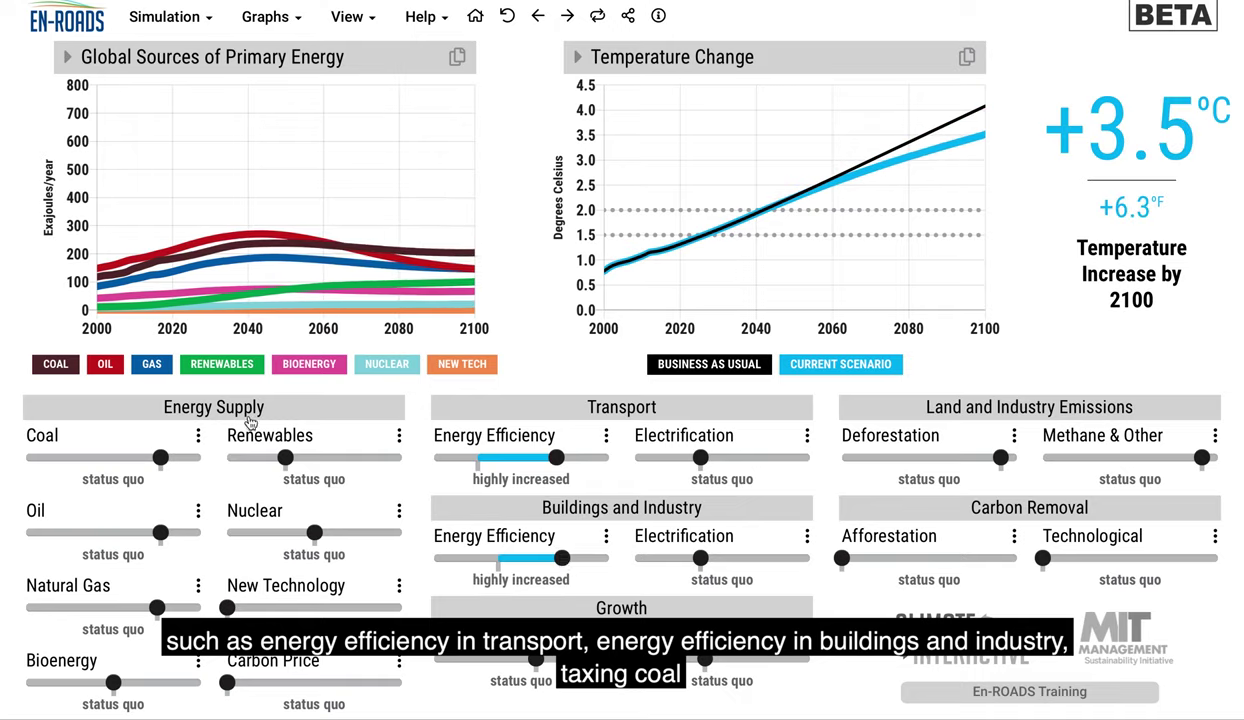
pyautogui.click(93, 457)
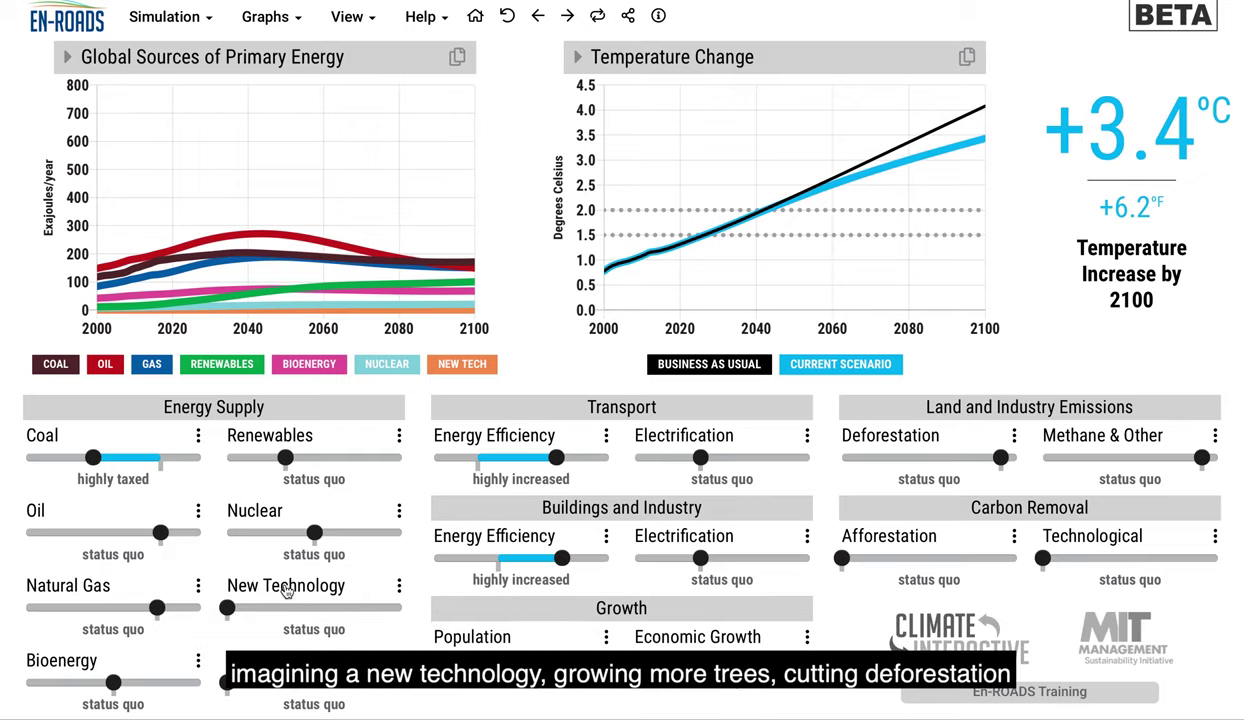
pyautogui.click(336, 608)
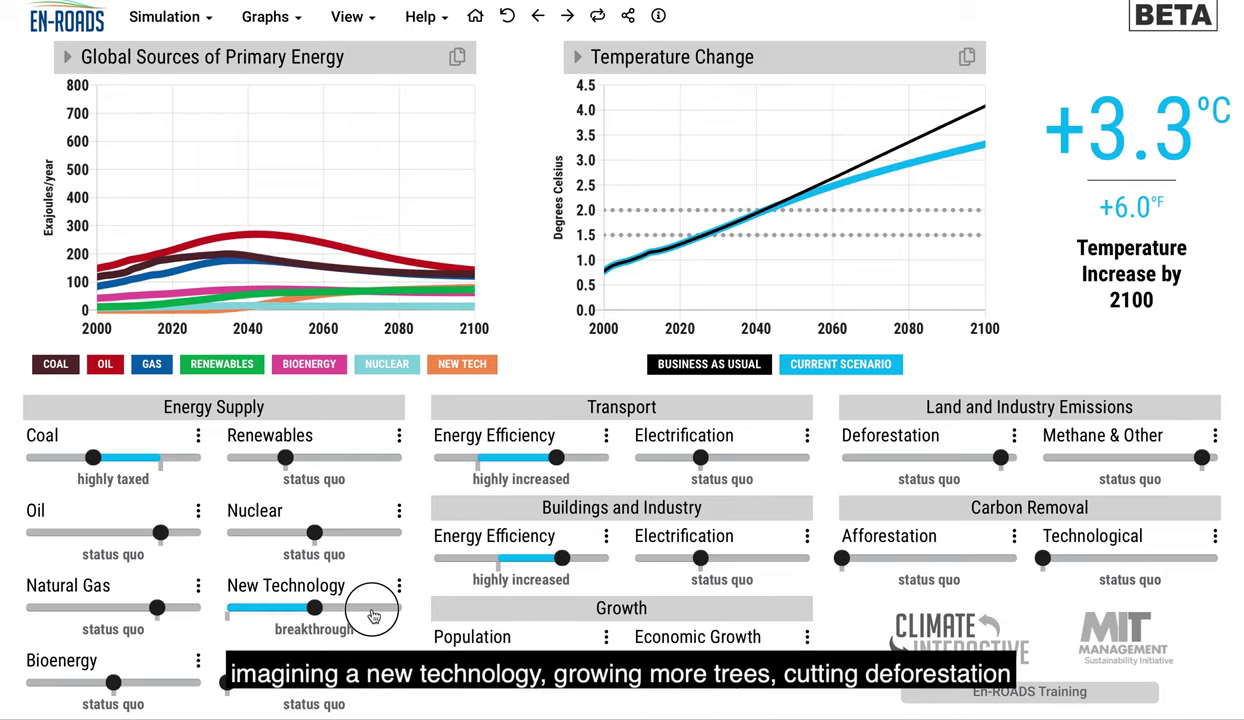
pyautogui.click(401, 608)
# Step: Add afforestation, deforestation, electrification and methane cuts, then reset to only highly increased transport efficiency
pyautogui.click(983, 558)
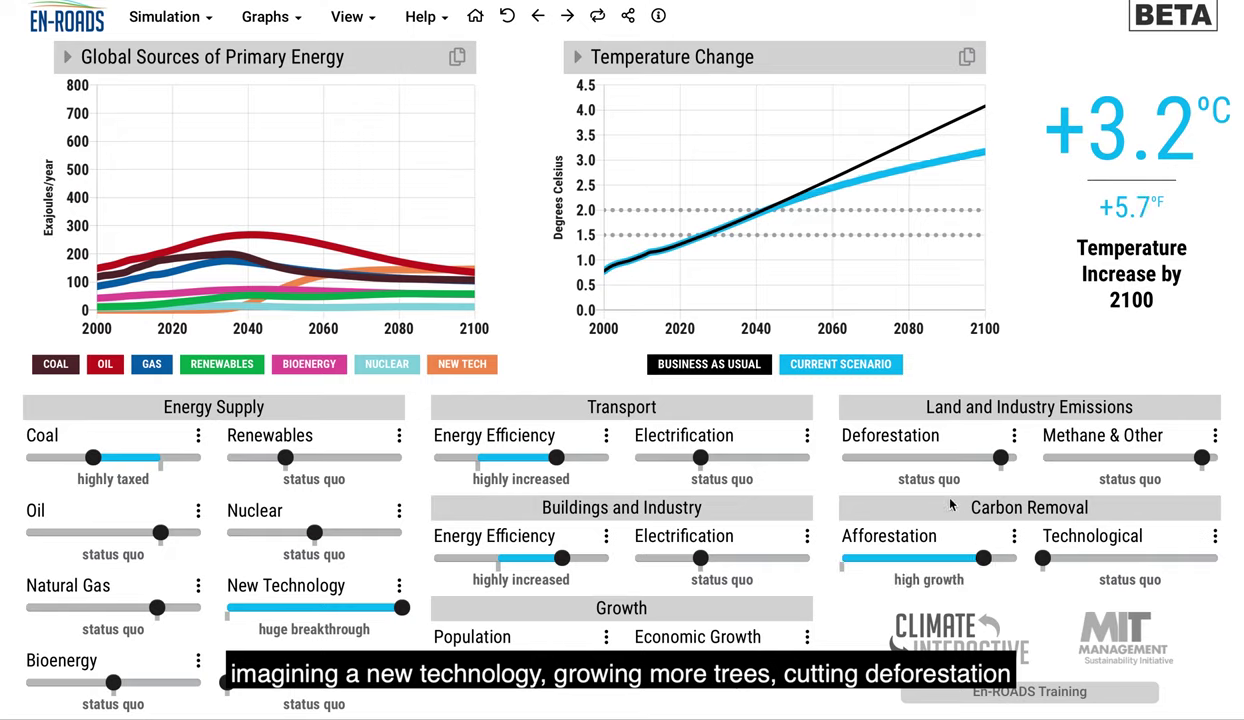
pyautogui.click(897, 457)
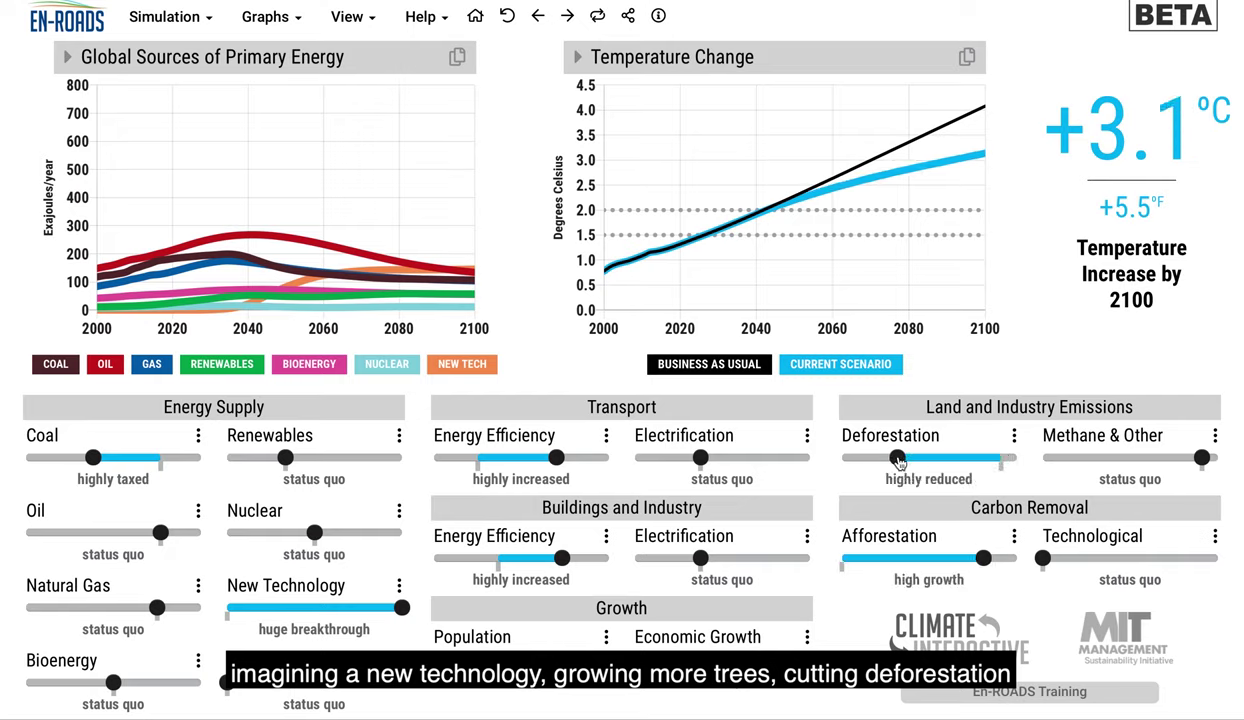
pyautogui.click(788, 457)
pyautogui.click(1100, 457)
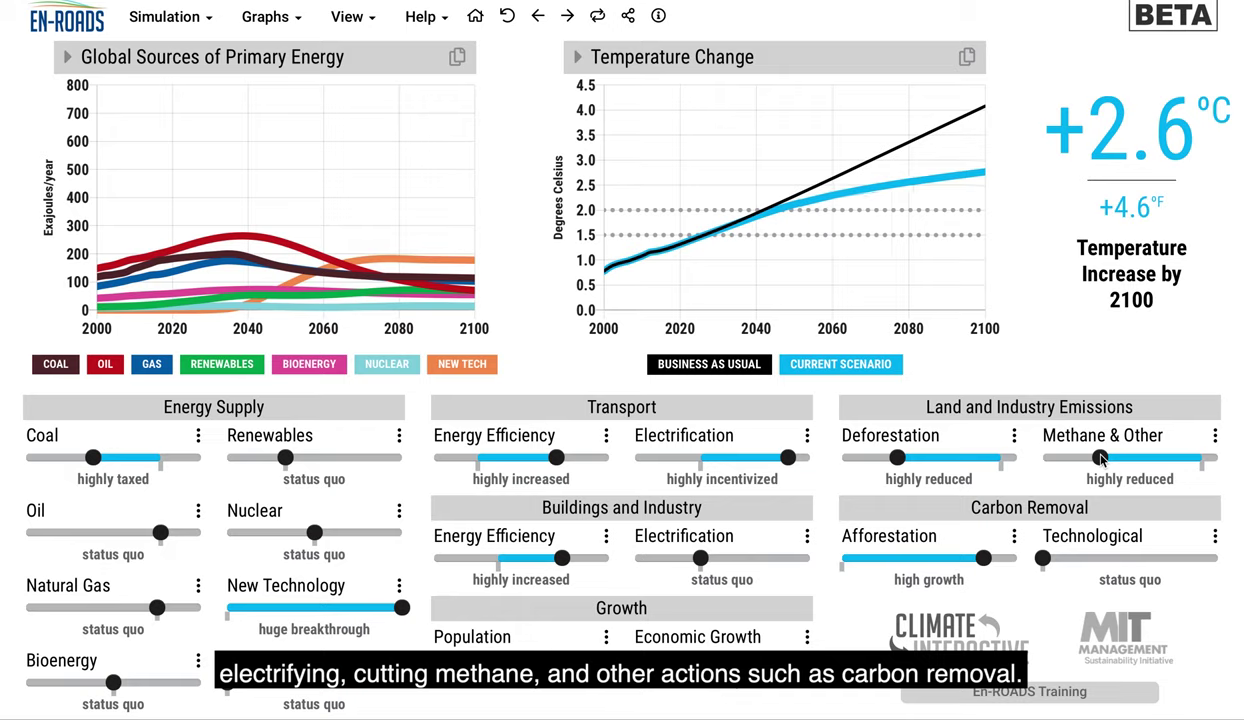
pyautogui.click(507, 16)
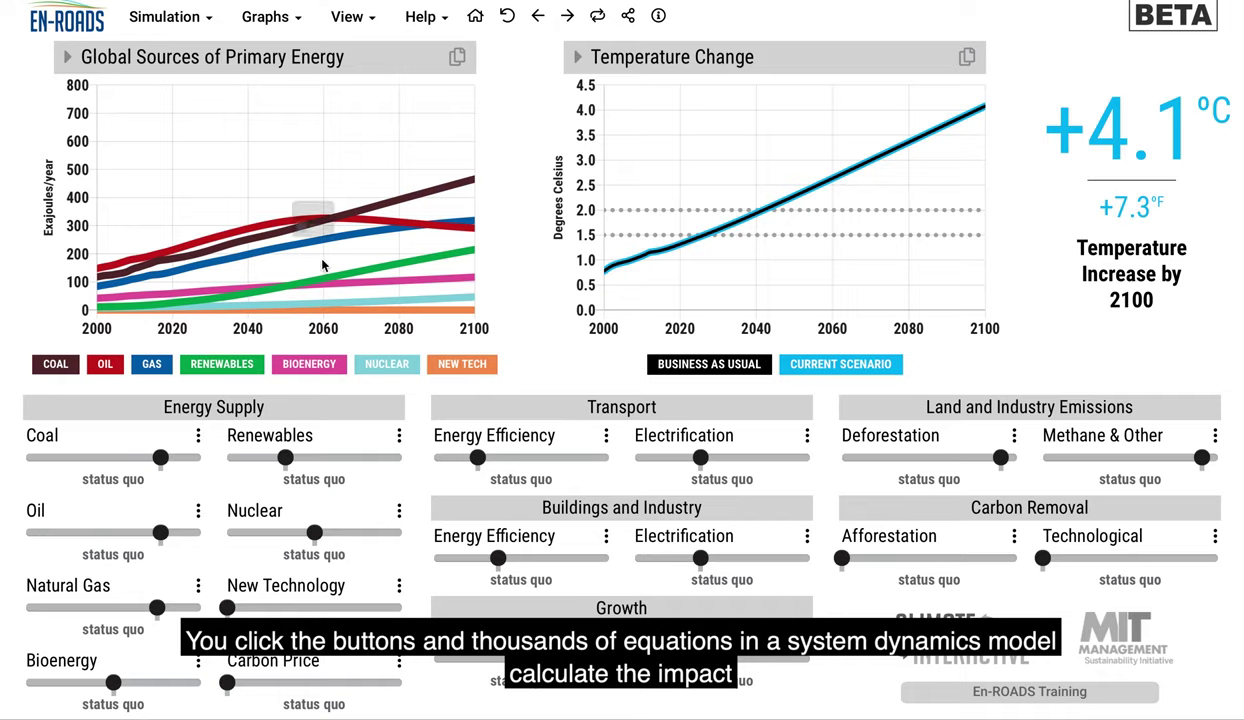
pyautogui.click(575, 459)
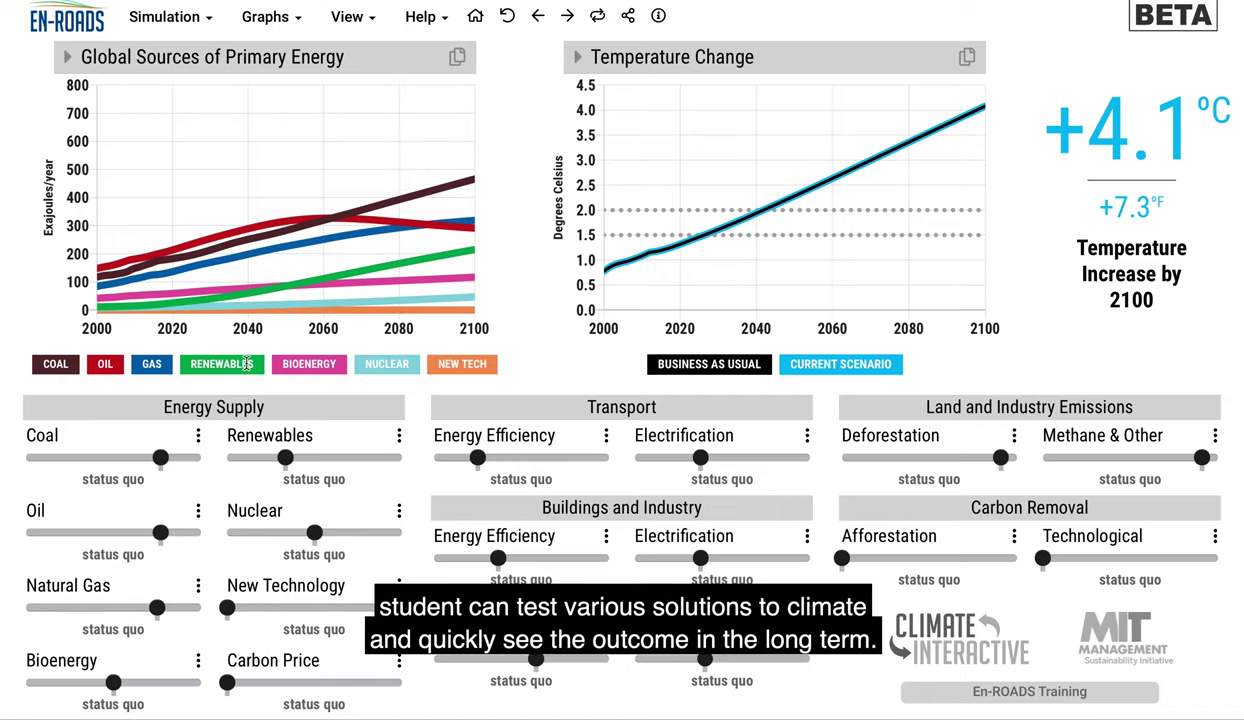
pyautogui.click(104, 532)
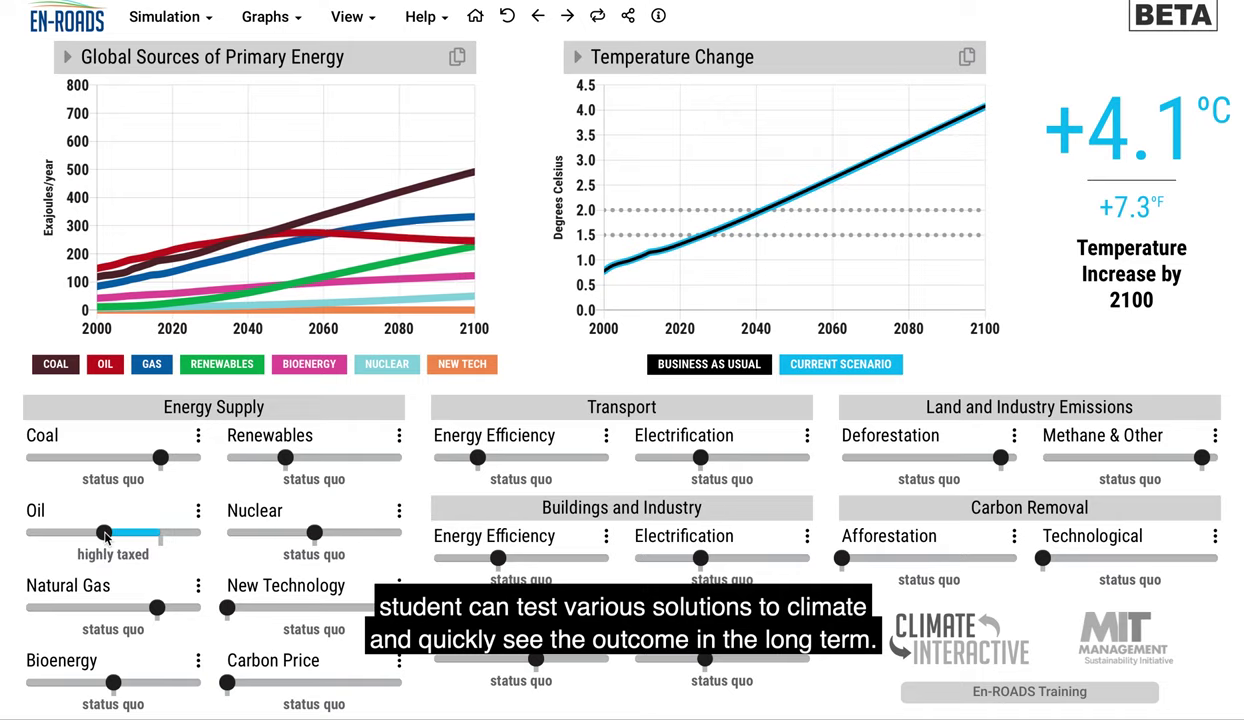
pyautogui.click(783, 457)
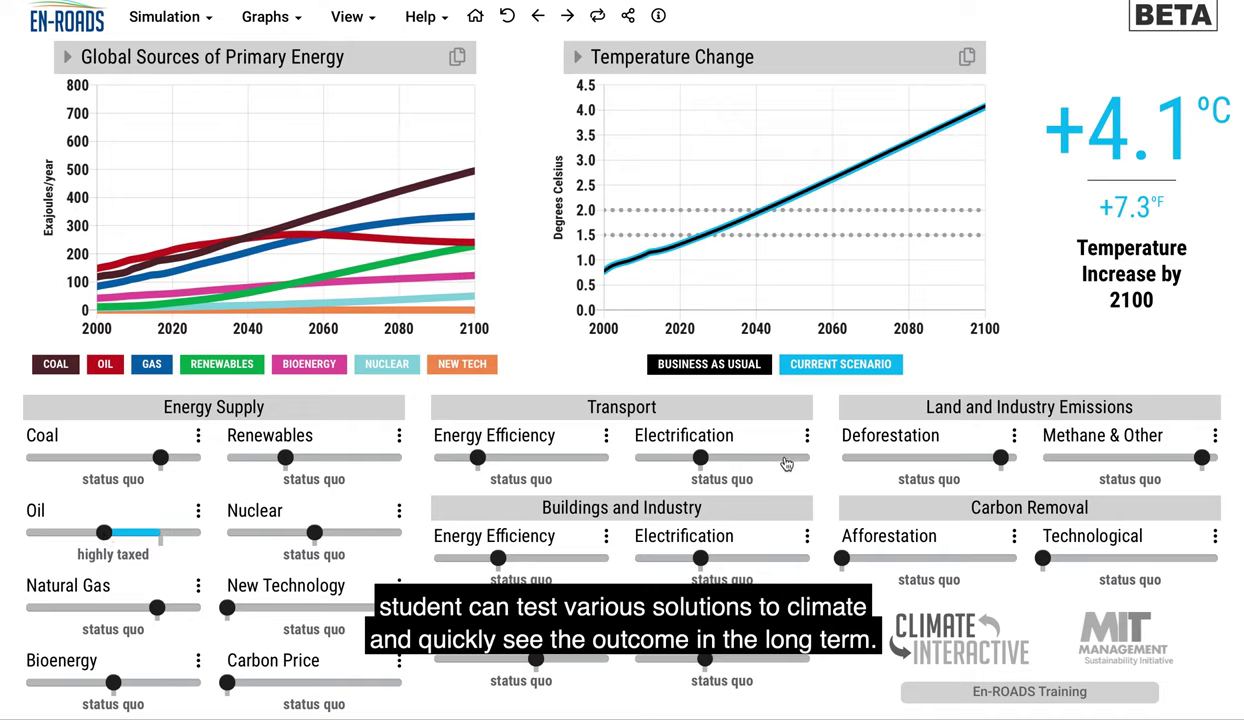
pyautogui.click(895, 460)
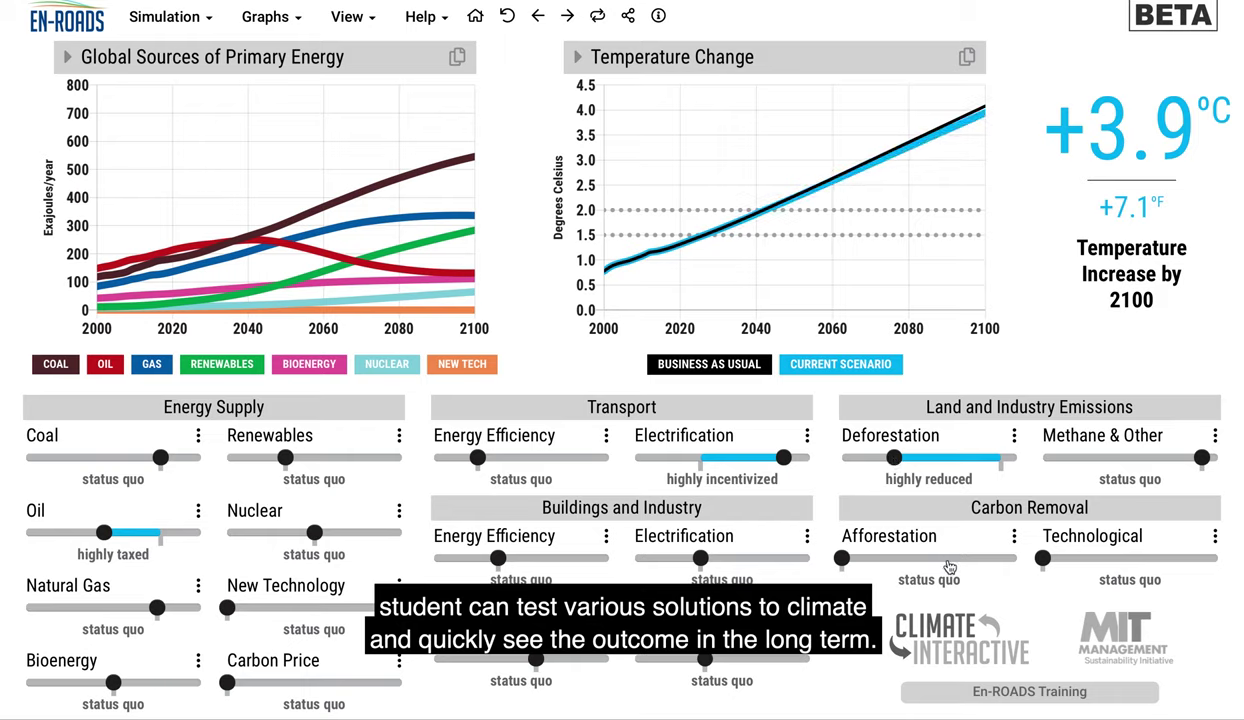
pyautogui.click(1122, 558)
pyautogui.click(510, 19)
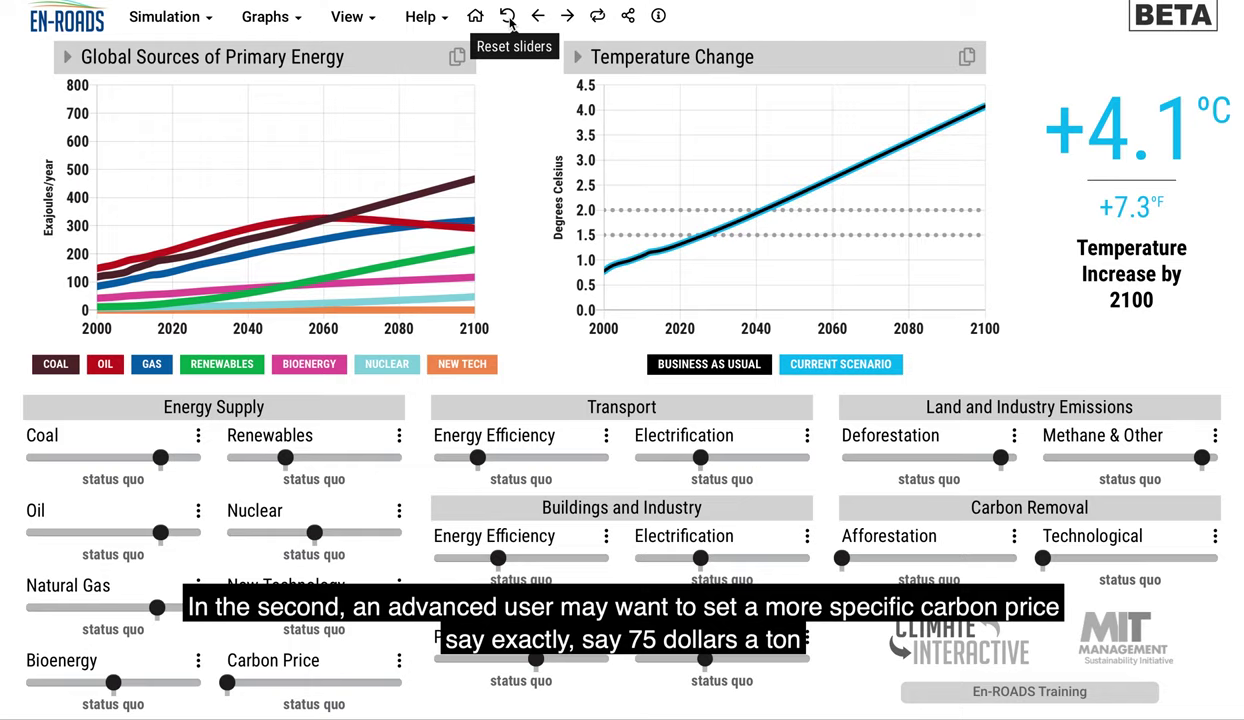
# Step: Enter an exact carbon price of 75 $/ton, lowering 2100 warming to +3.5°C
pyautogui.click(399, 663)
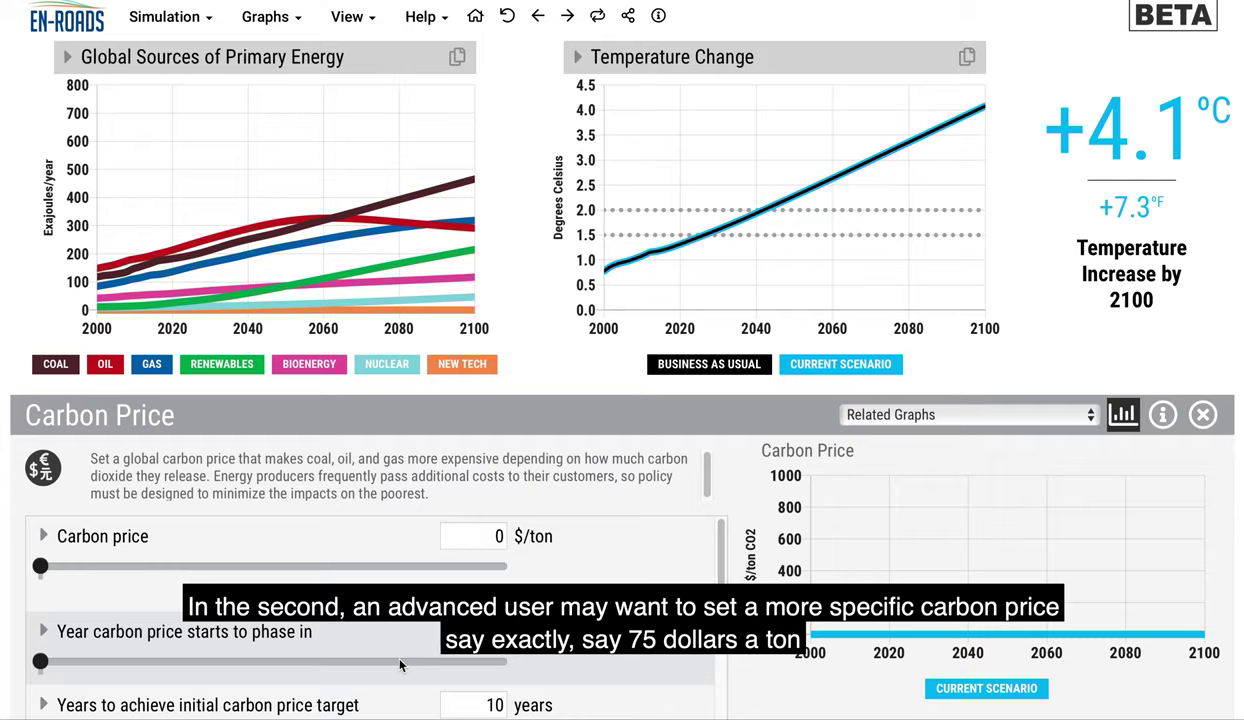
pyautogui.click(497, 536)
pyautogui.write('75')
pyautogui.press('Return')
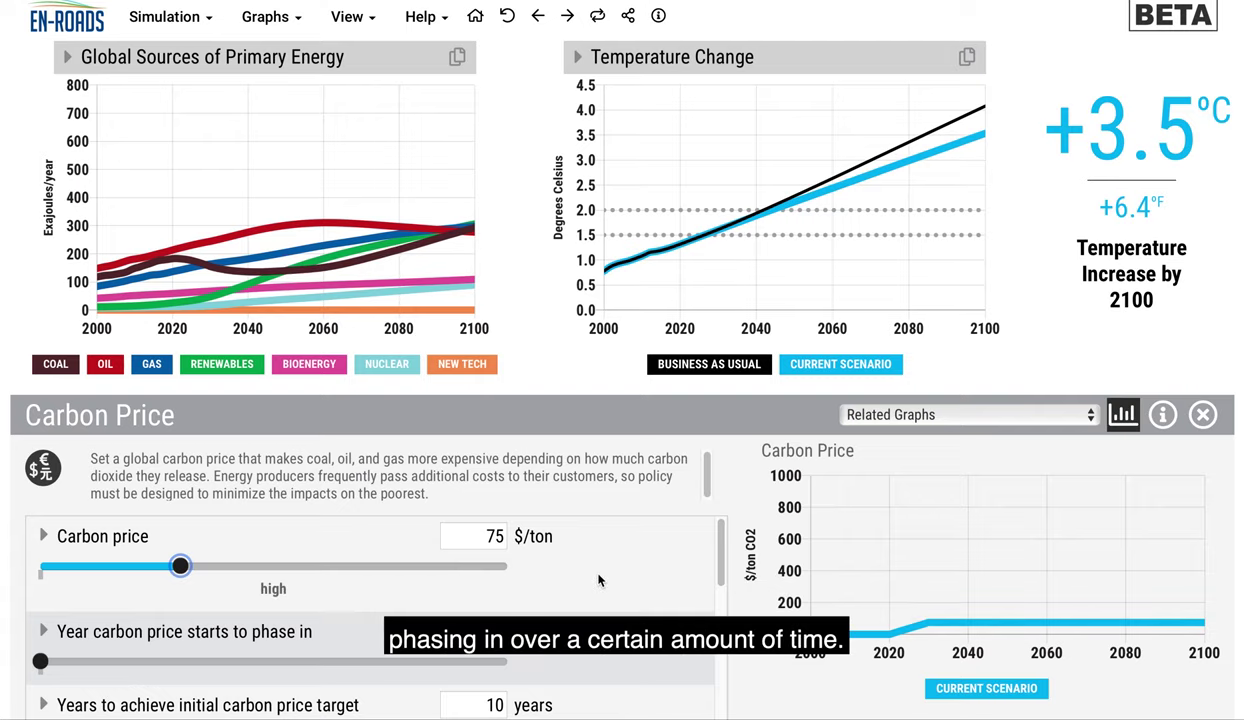
pyautogui.click(526, 322)
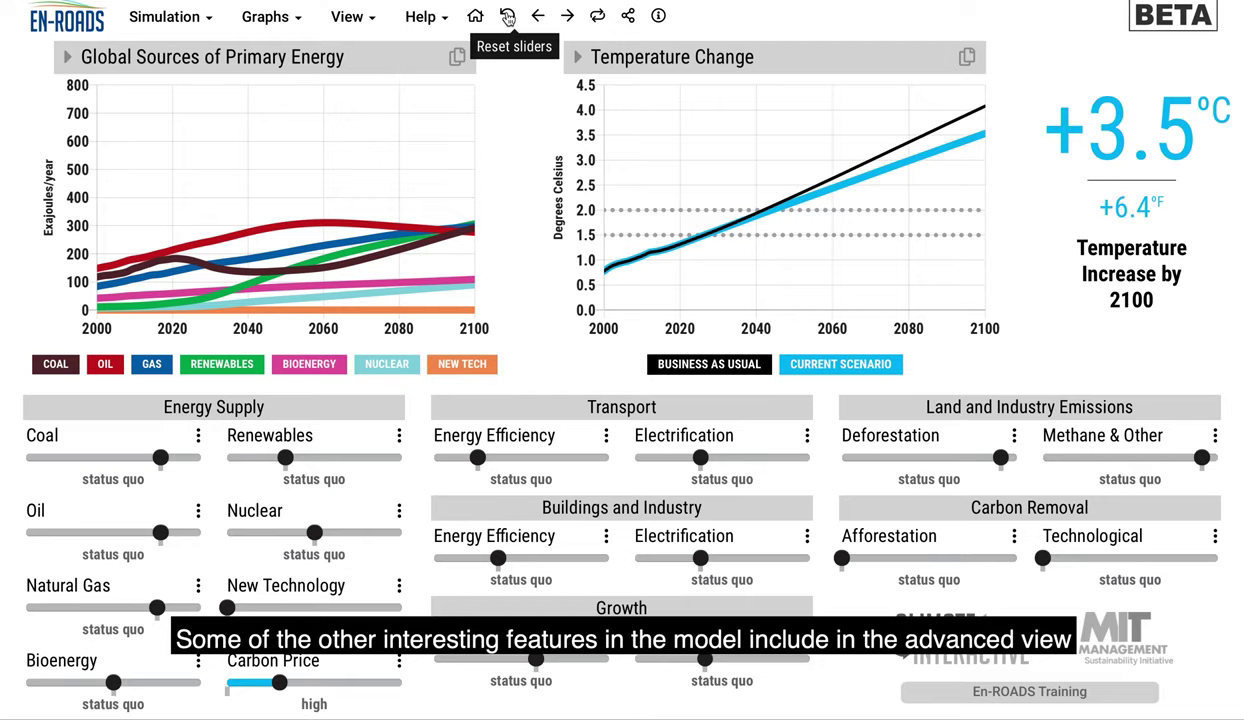
pyautogui.click(399, 663)
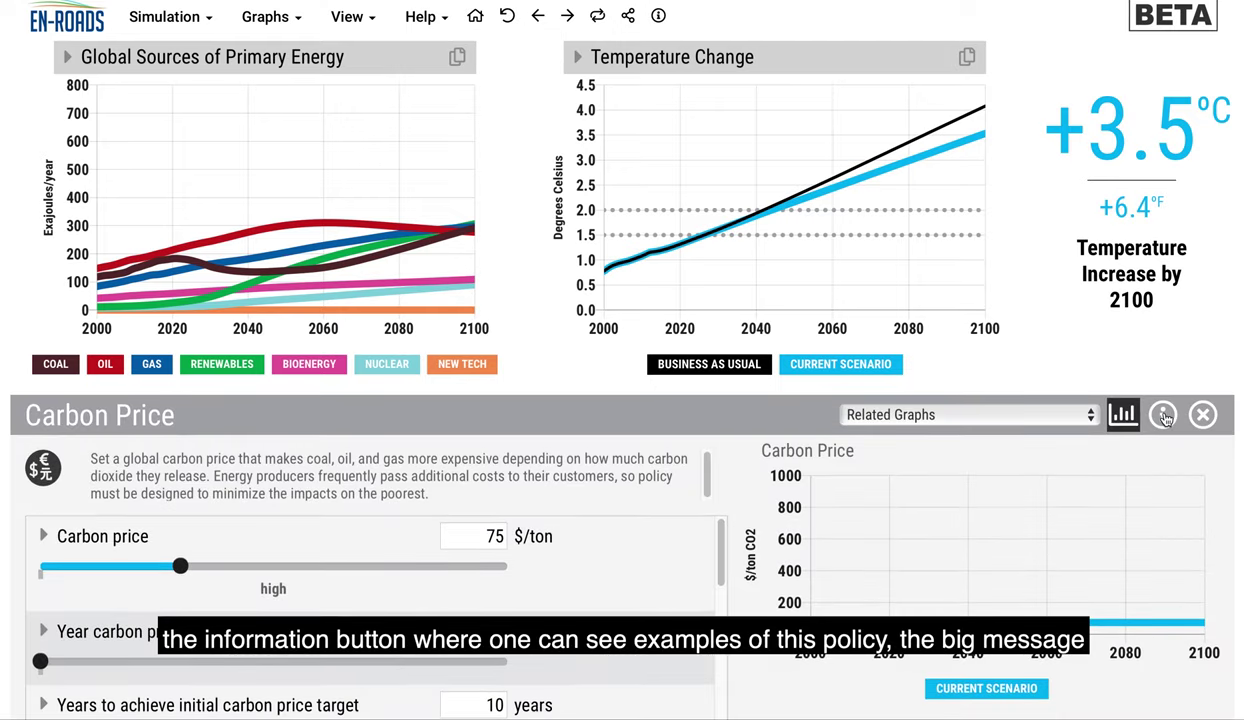
# Step: Read the carbon price background notes down to Slider Settings and open the Carbon Price guide page
pyautogui.click(1163, 415)
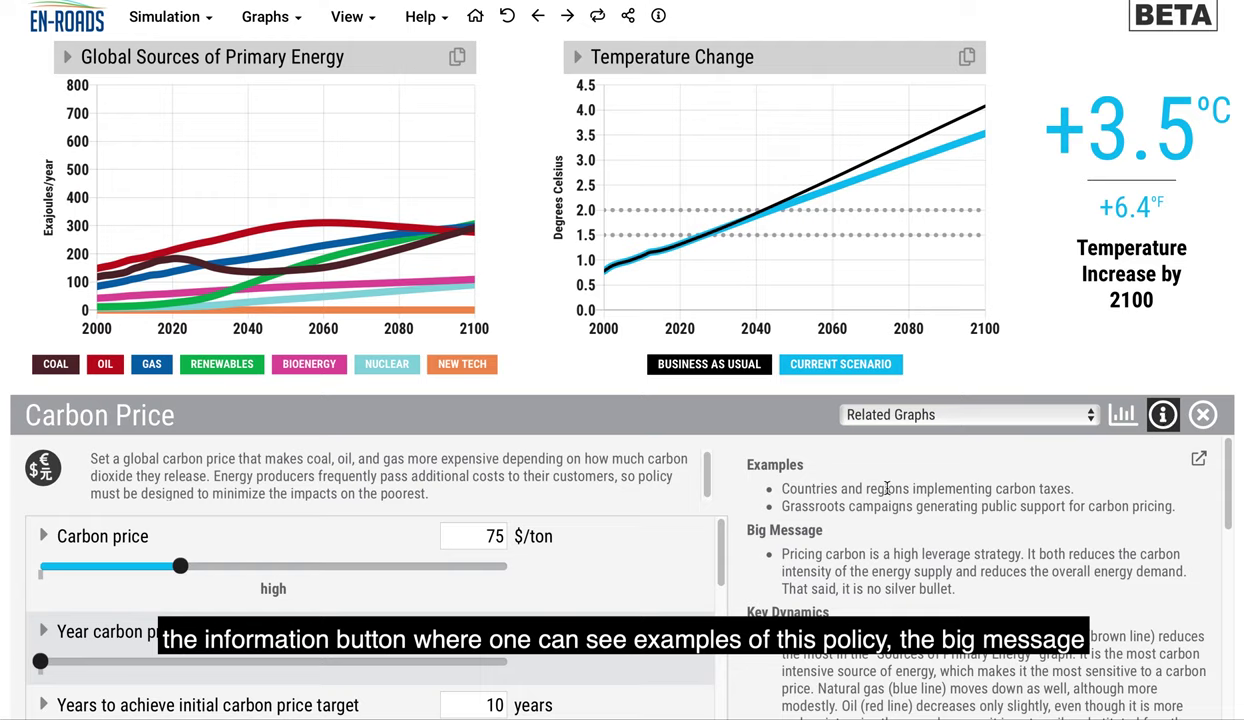
pyautogui.scroll(-5, 887, 488)
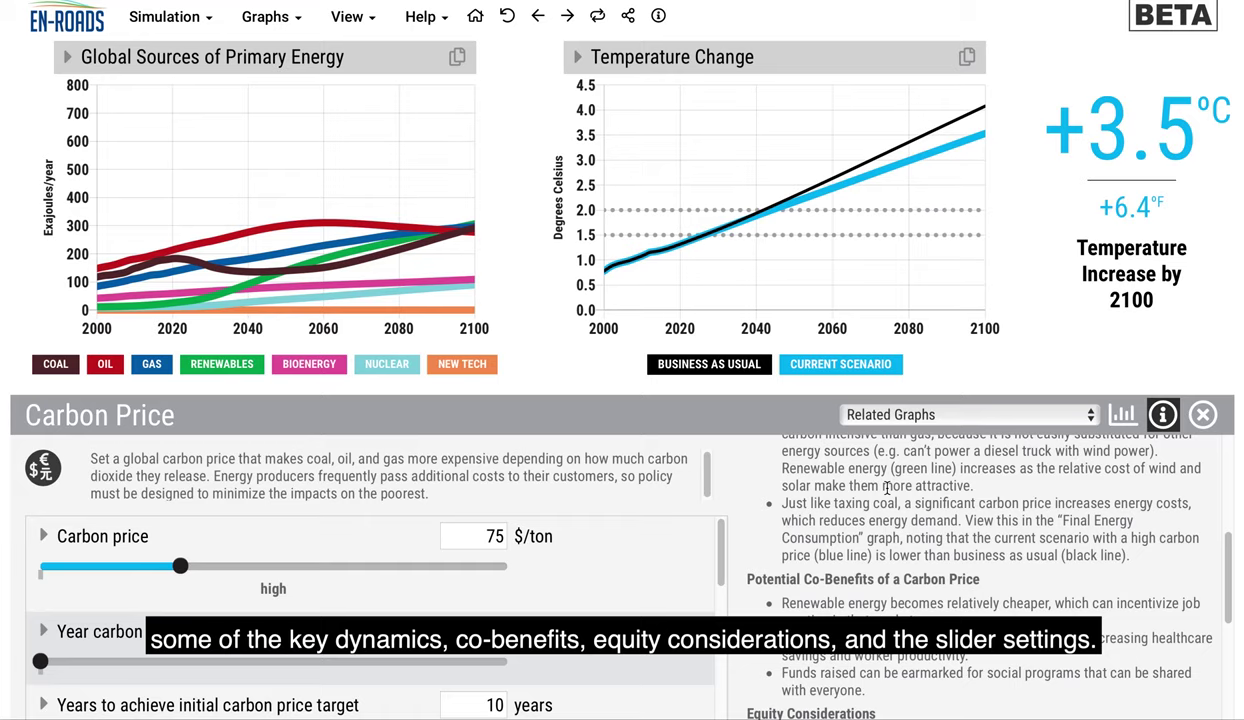
pyautogui.scroll(-5, 887, 488)
pyautogui.scroll(-3, 887, 490)
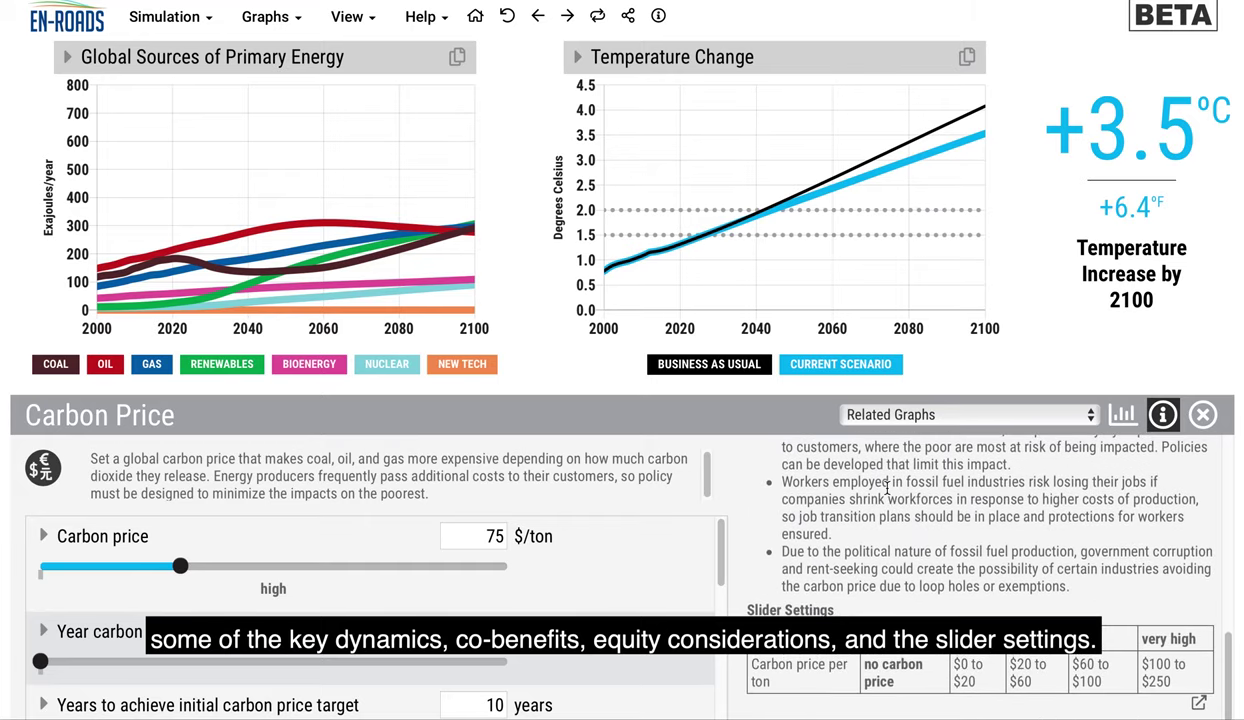
pyautogui.click(1201, 705)
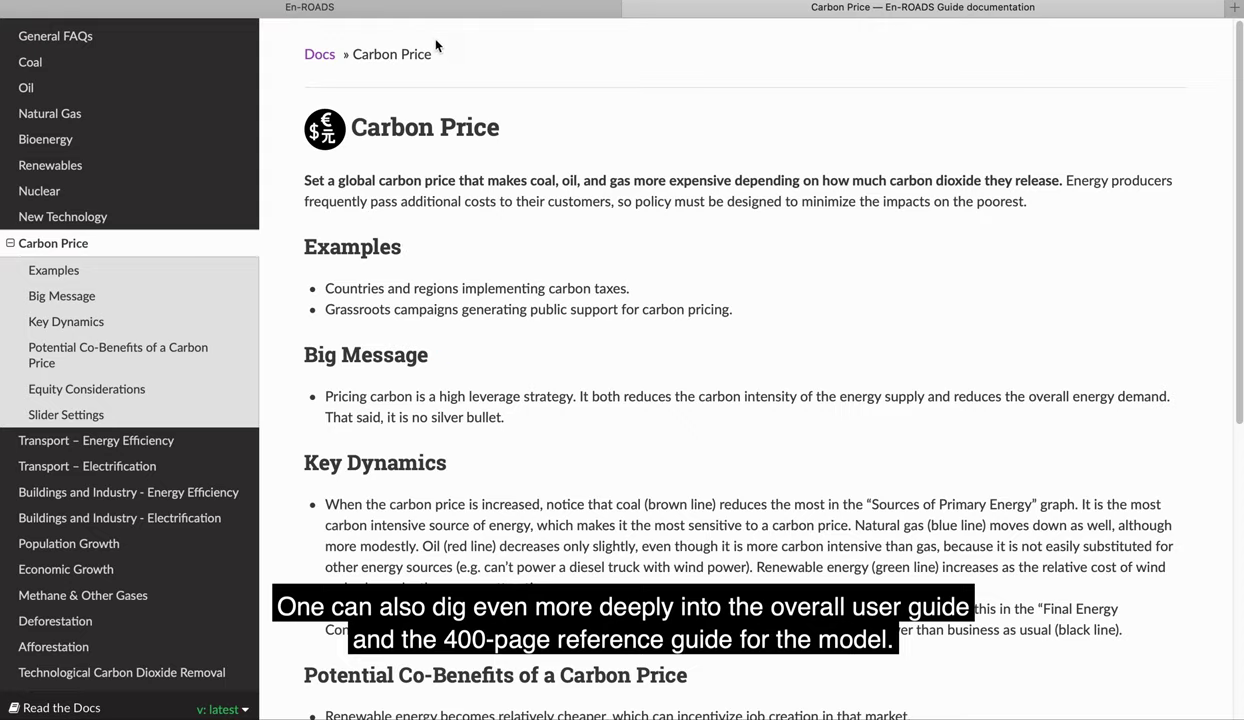
# Step: Switch from the Carbon Price guide back to the En-ROADS simulator tab
pyautogui.click(391, 10)
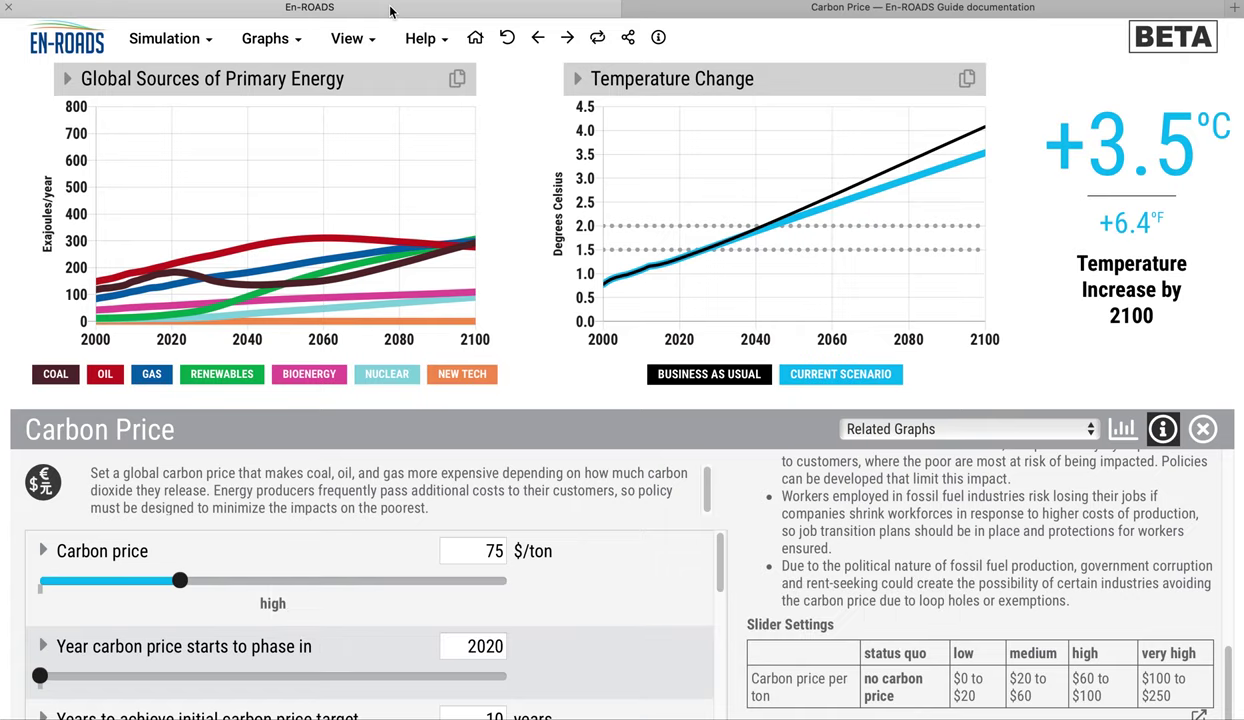
# Step: Undo and redo the 75 $/ton carbon price change, then replay the last change as an animation
pyautogui.click(565, 373)
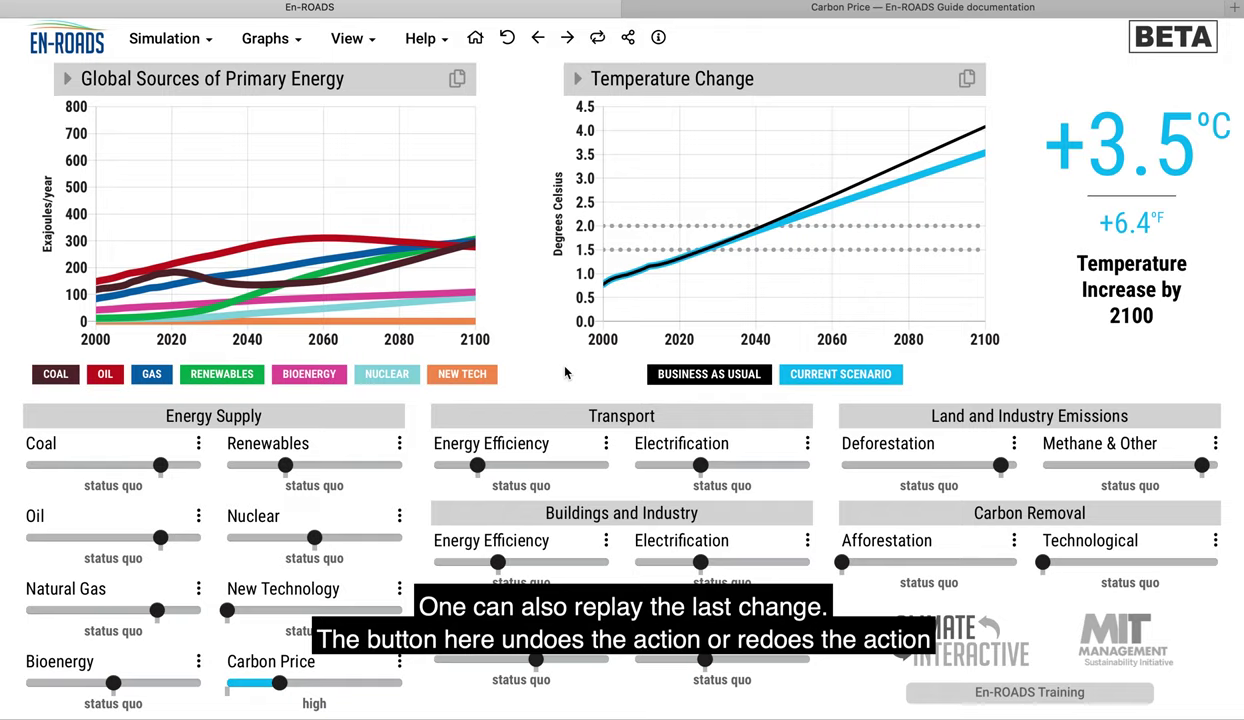
pyautogui.click(540, 40)
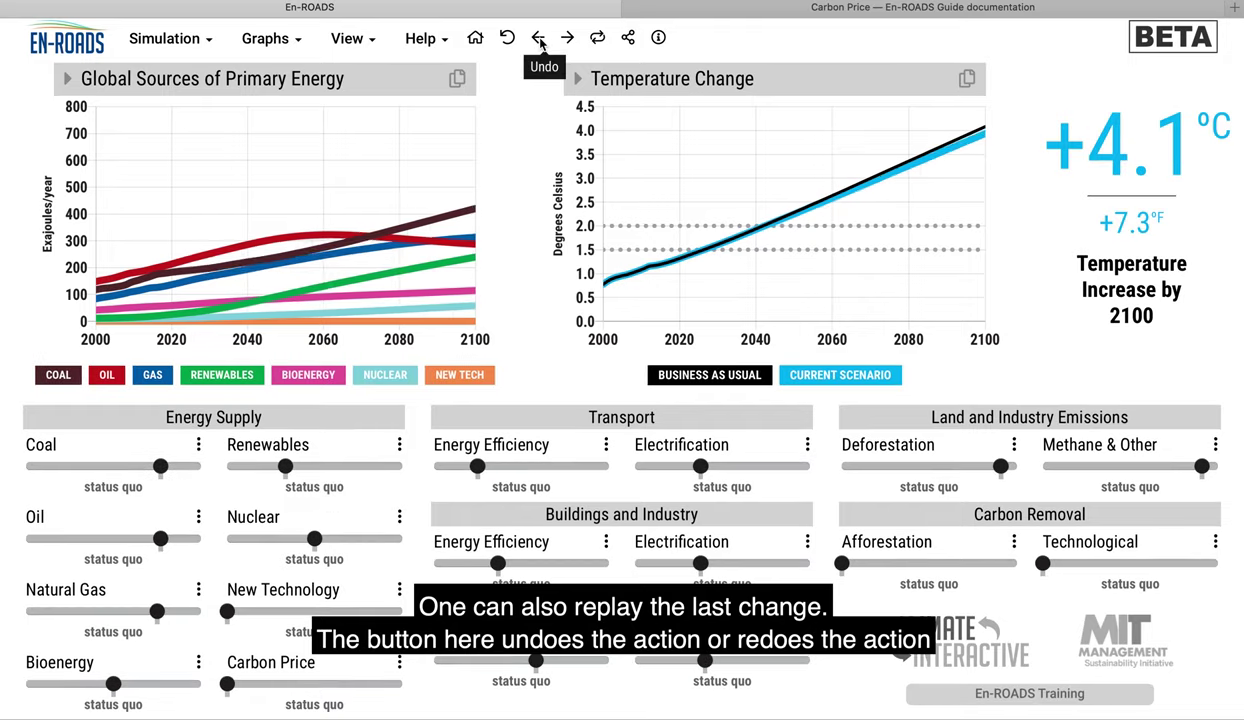
pyautogui.click(566, 38)
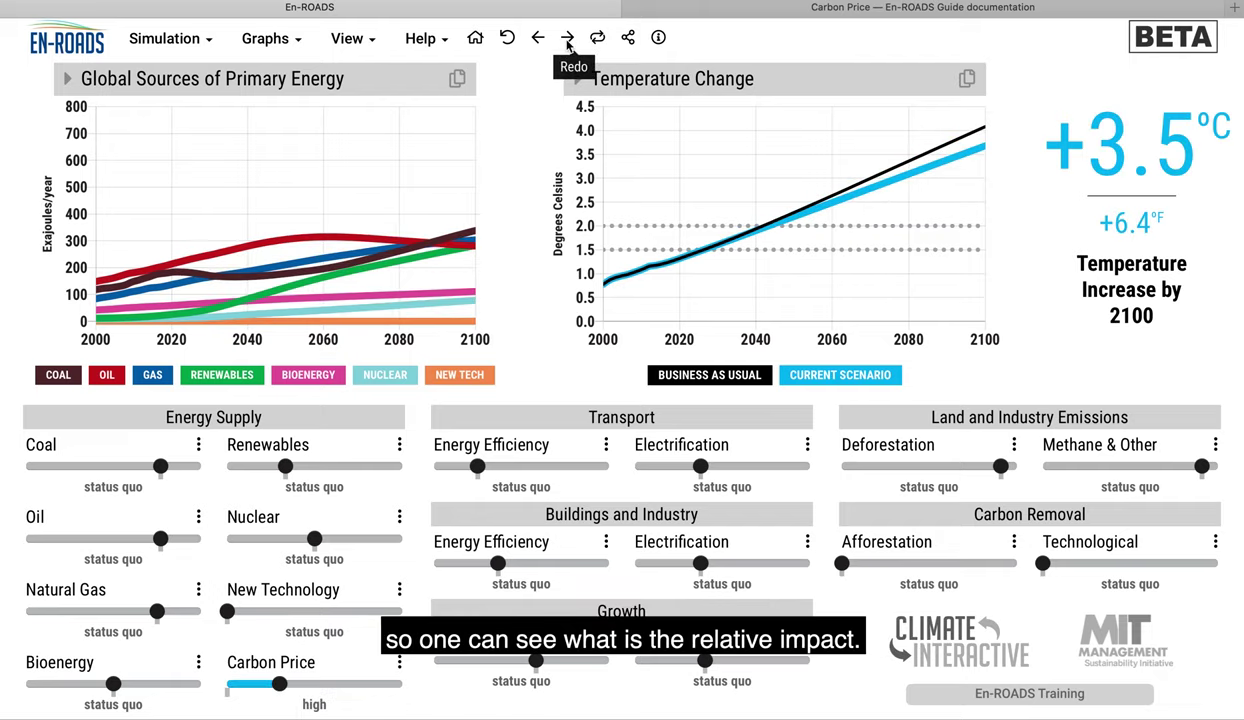
pyautogui.click(536, 39)
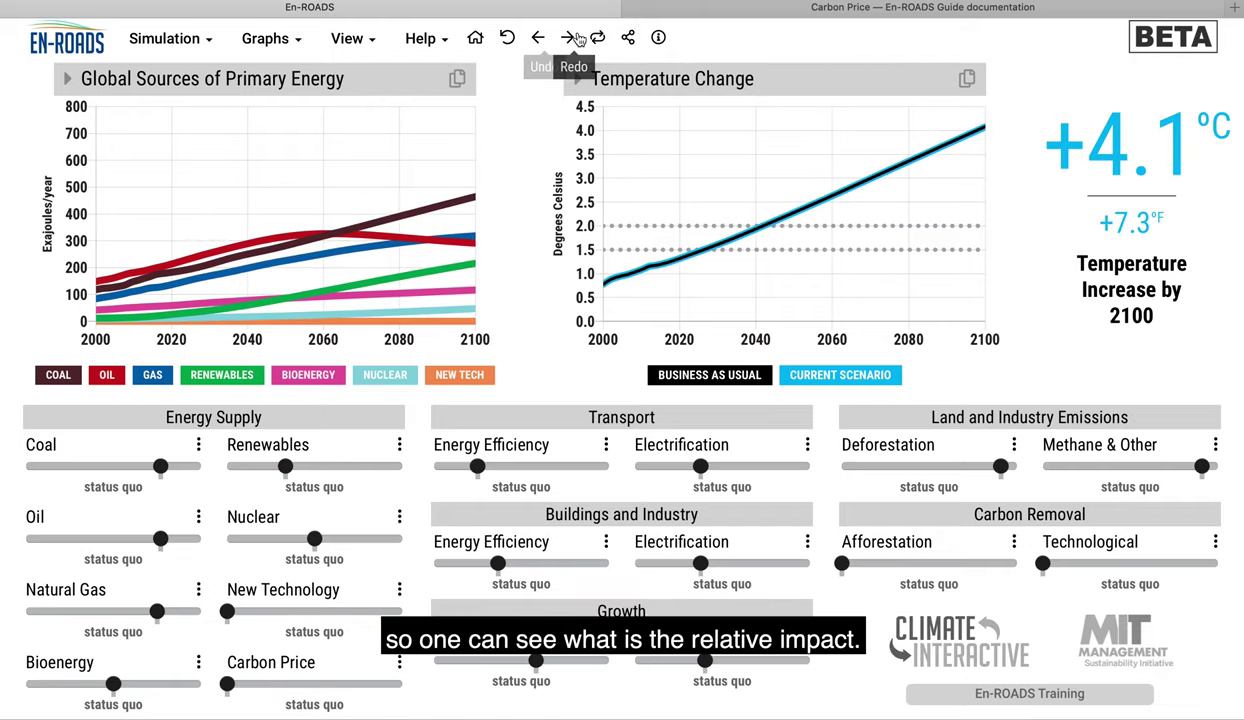
pyautogui.click(567, 38)
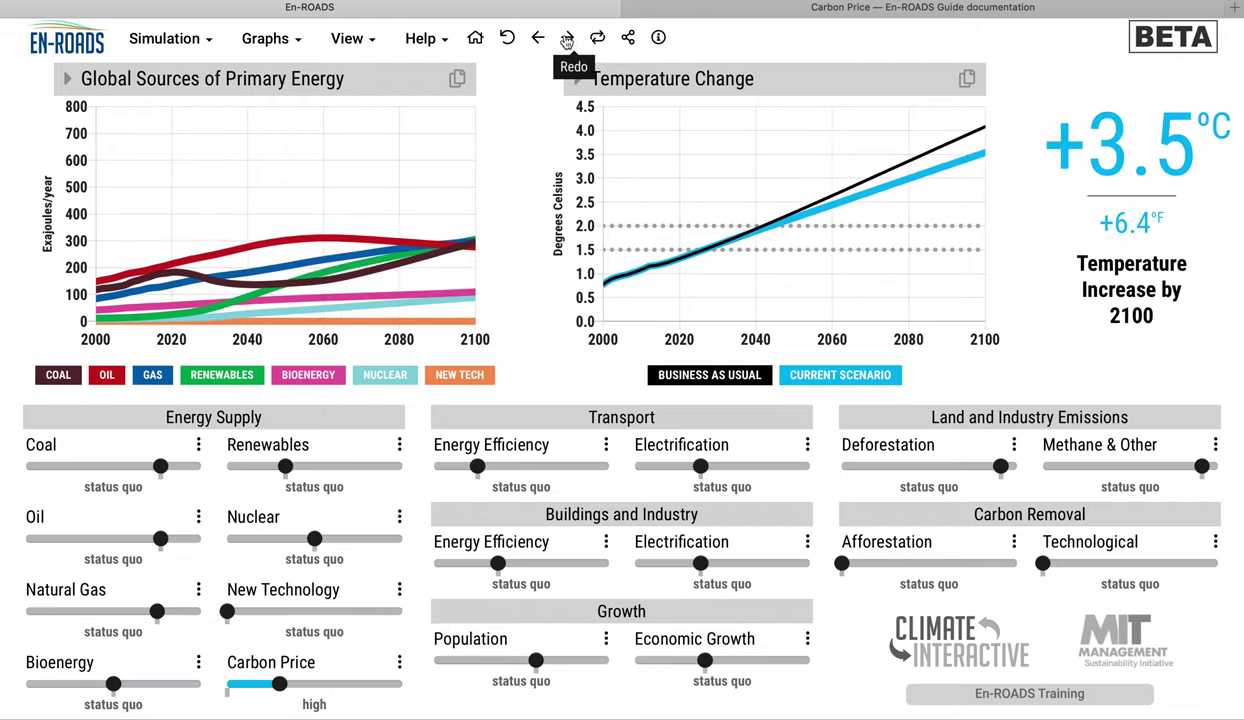
pyautogui.click(538, 38)
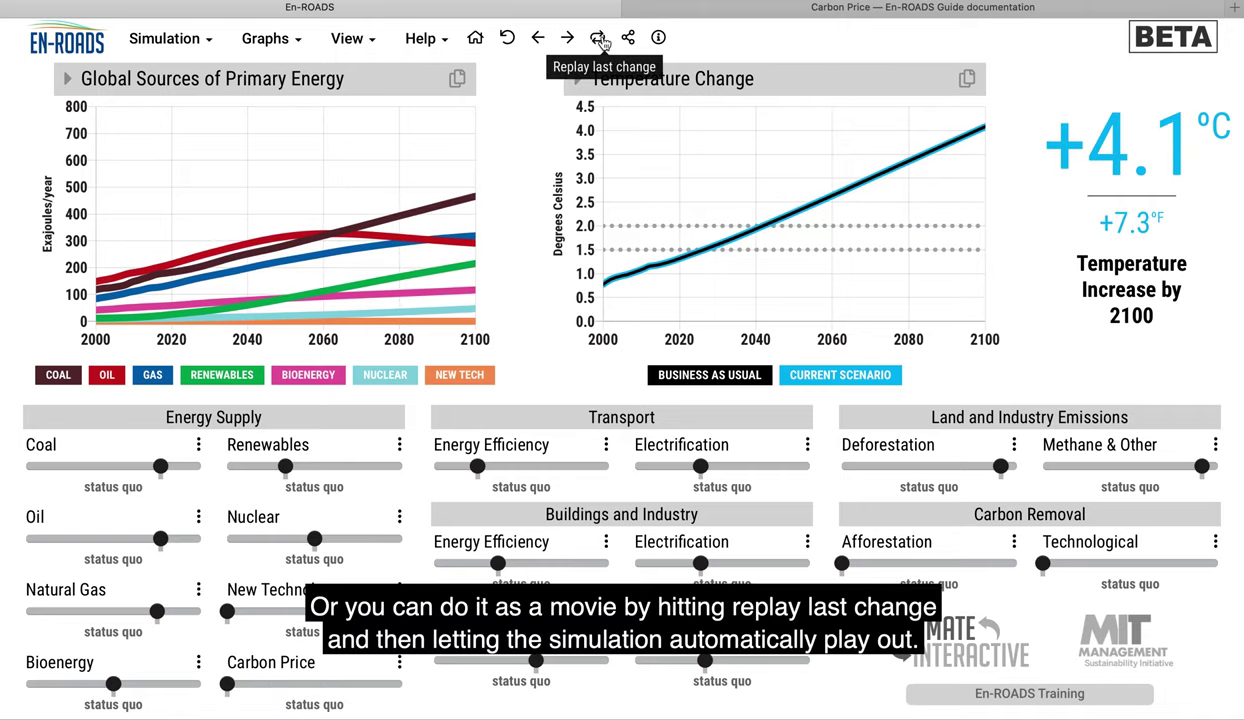
pyautogui.click(599, 39)
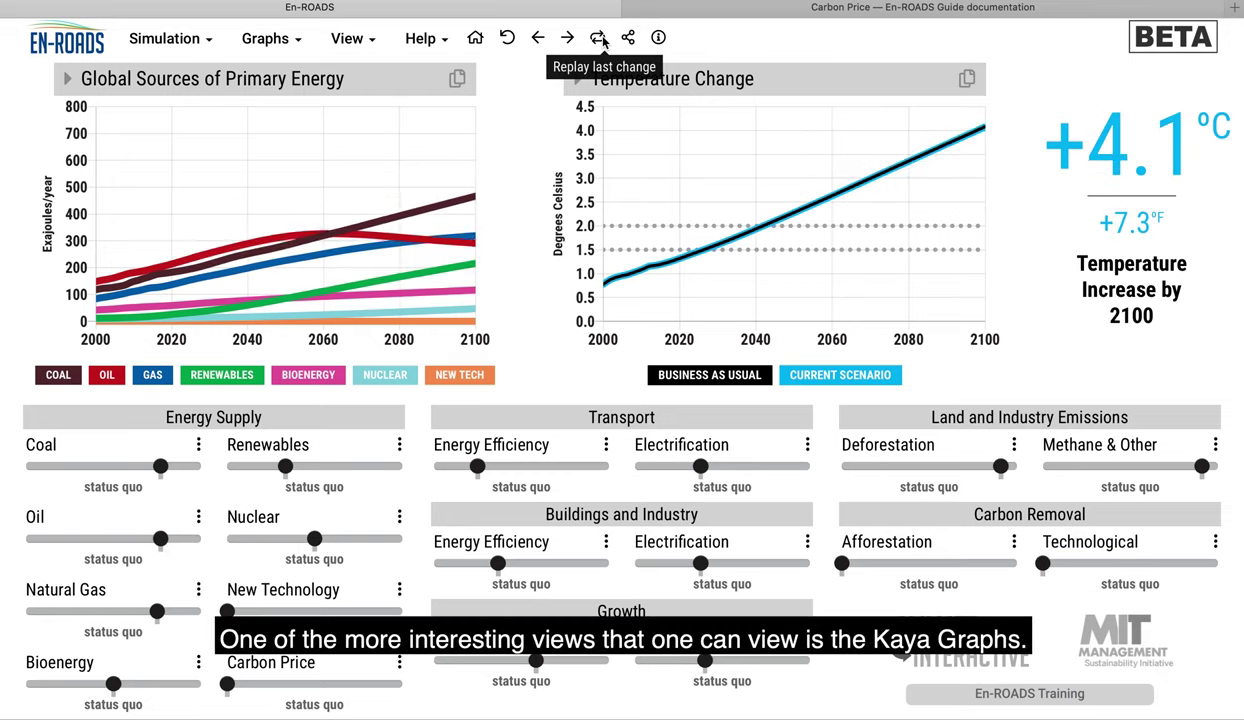
# Step: Switch to the Kaya graphs, try low population and economic growth, then reset sliders to status quo
pyautogui.click(347, 39)
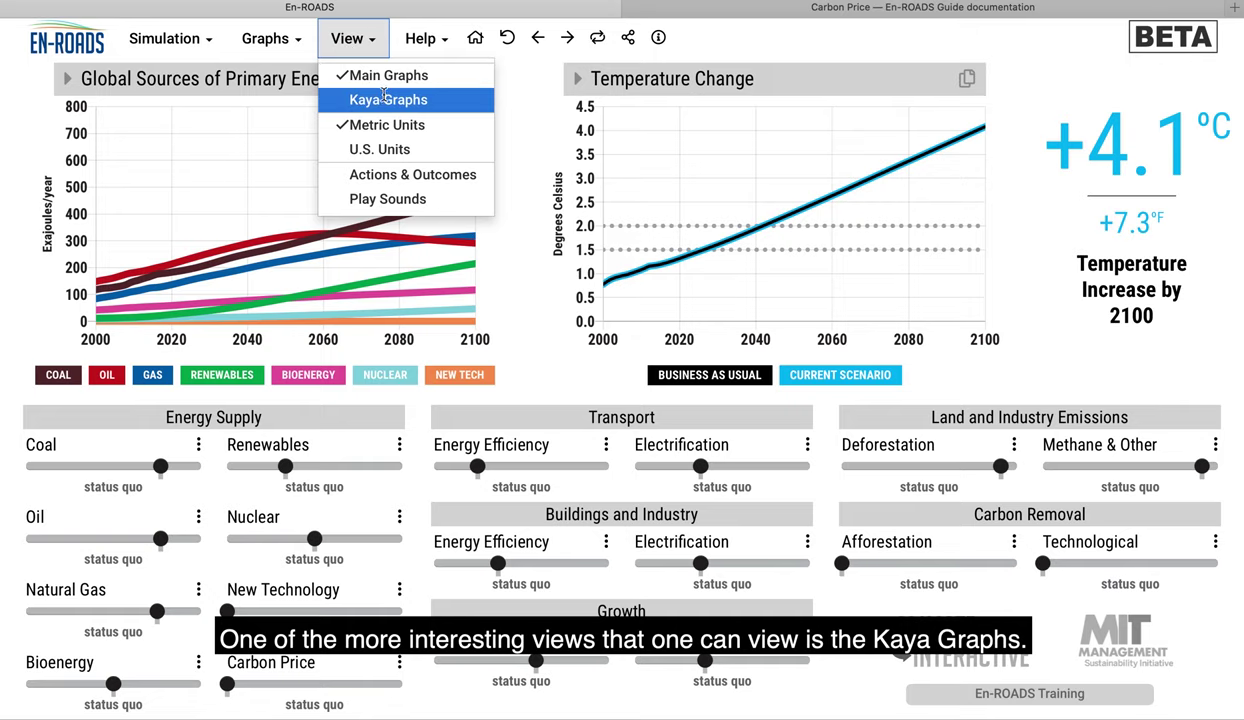
pyautogui.click(385, 99)
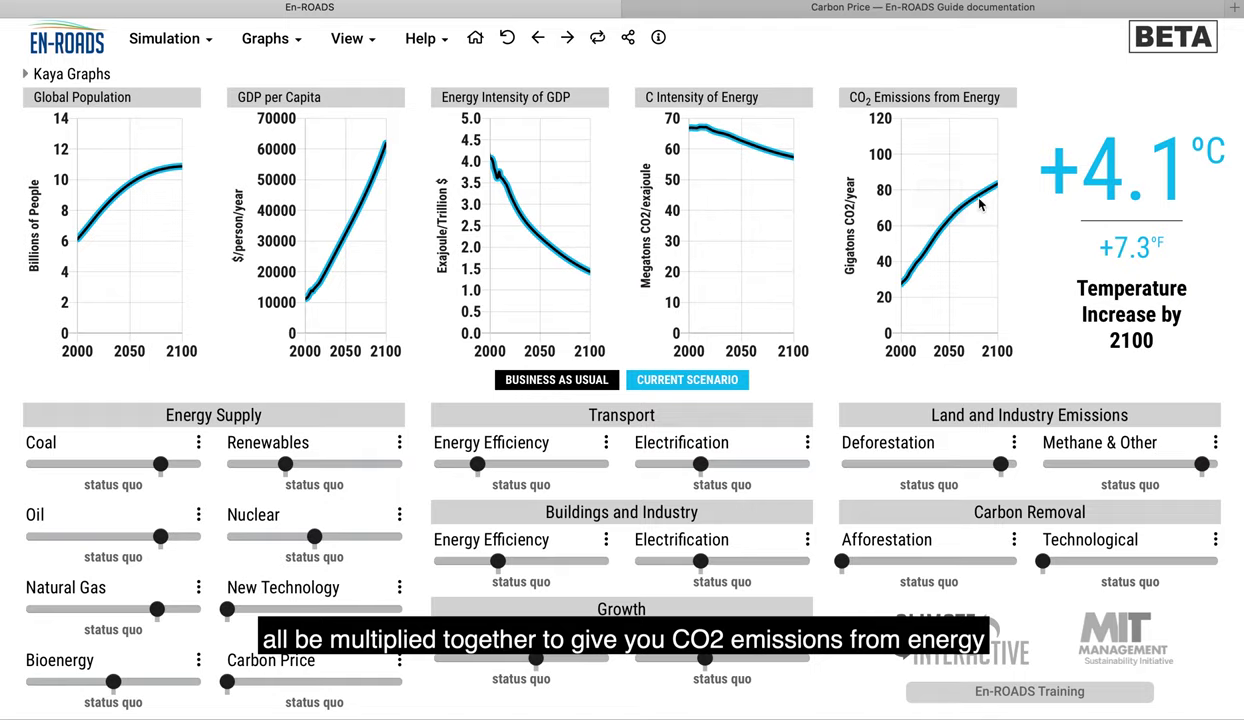
pyautogui.click(463, 662)
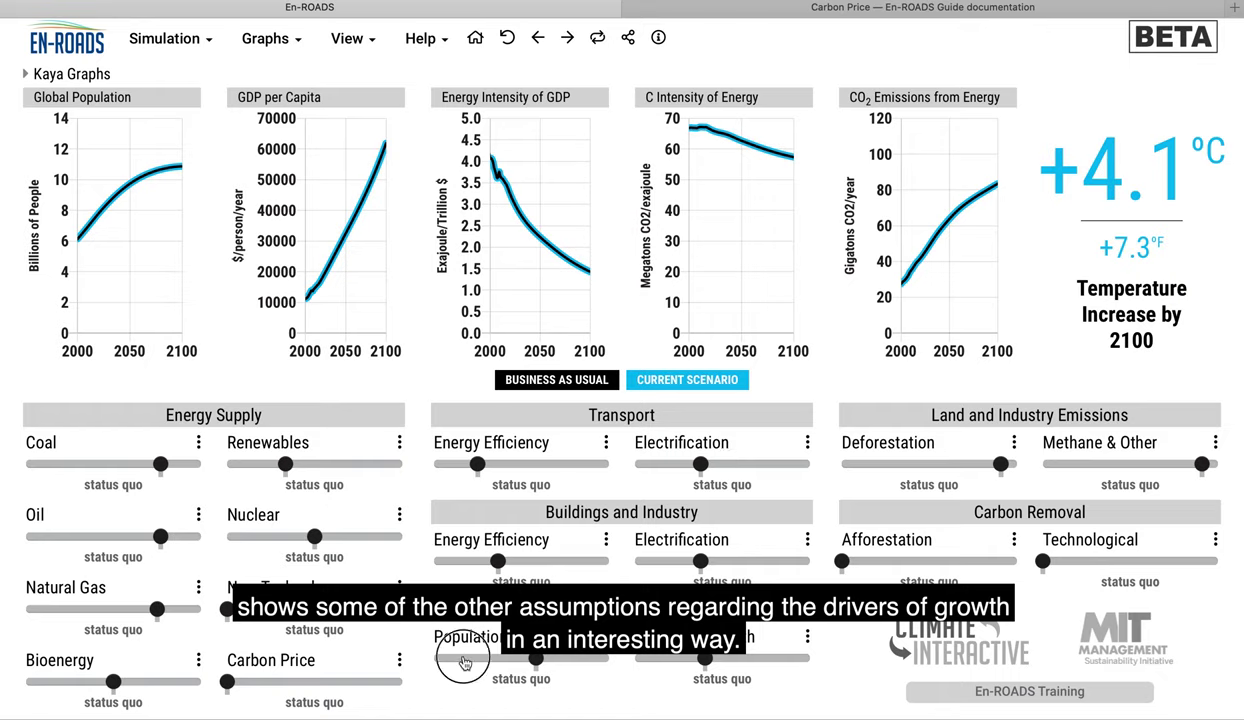
pyautogui.click(662, 658)
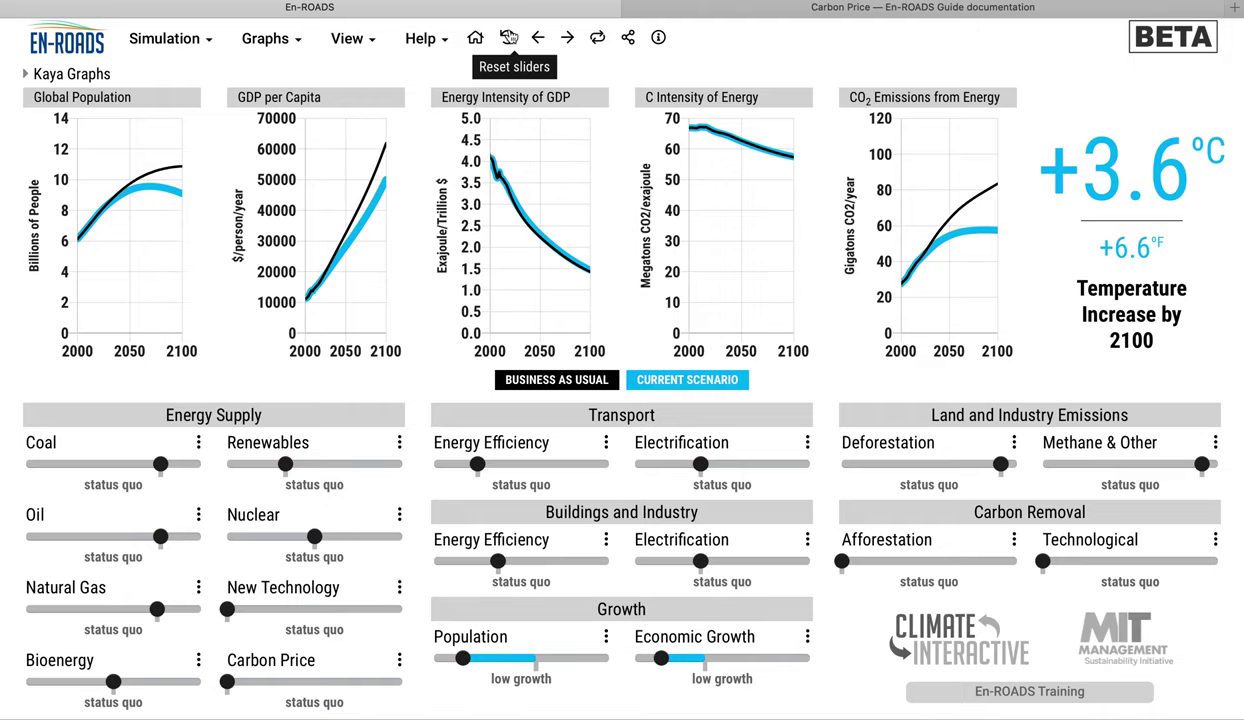
pyautogui.click(505, 36)
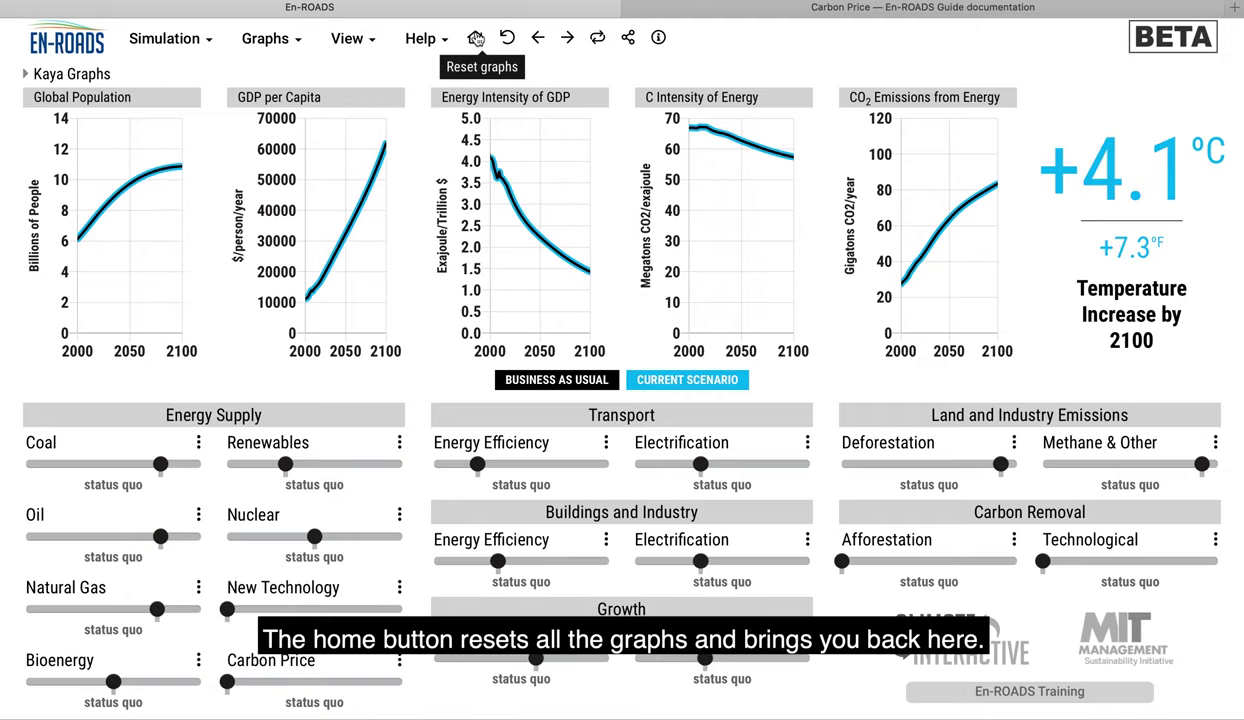
# Step: On the main graphs, stack efficiency, deforestation, methane, carbon removal and afforestation policies to +1.8°C; copy the link
pyautogui.click(476, 38)
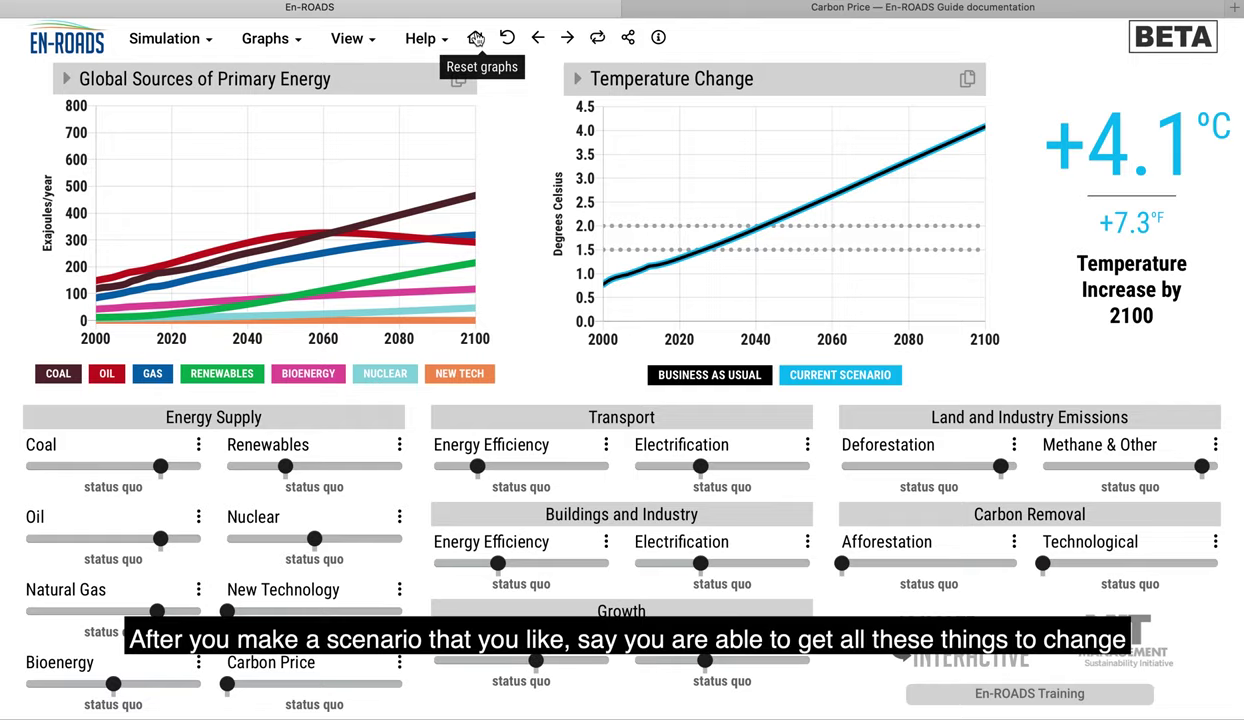
pyautogui.click(557, 466)
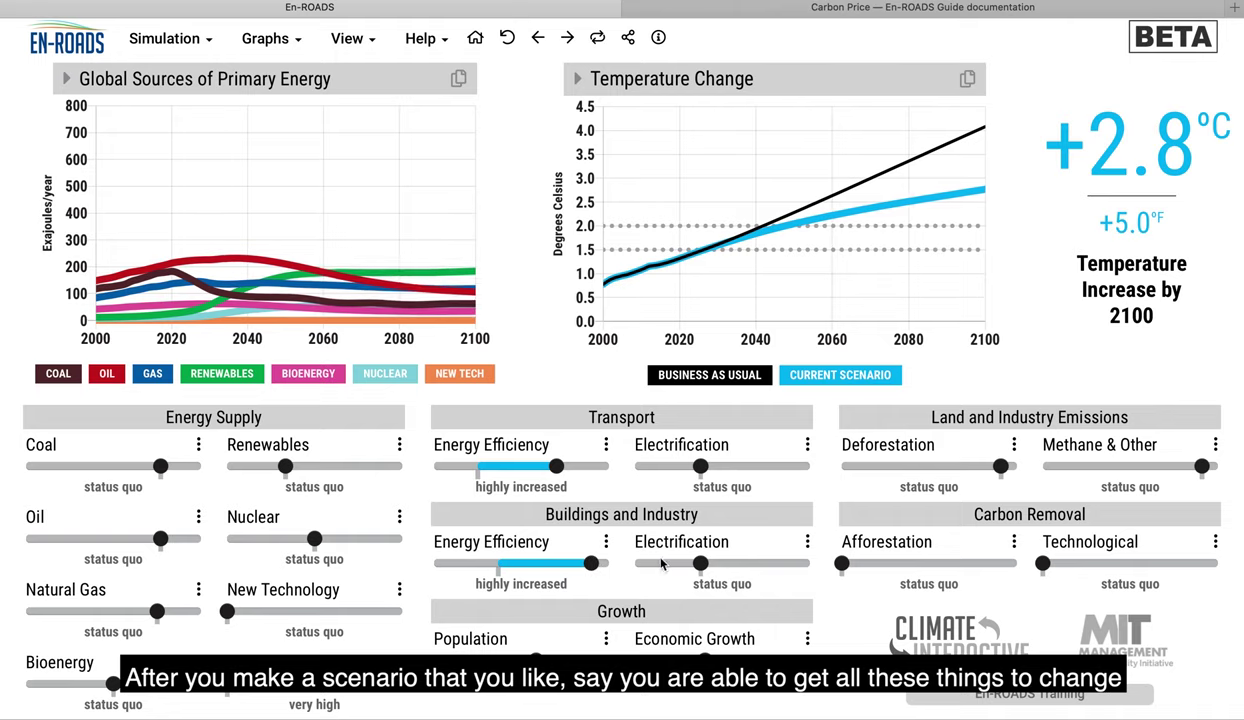
pyautogui.click(915, 467)
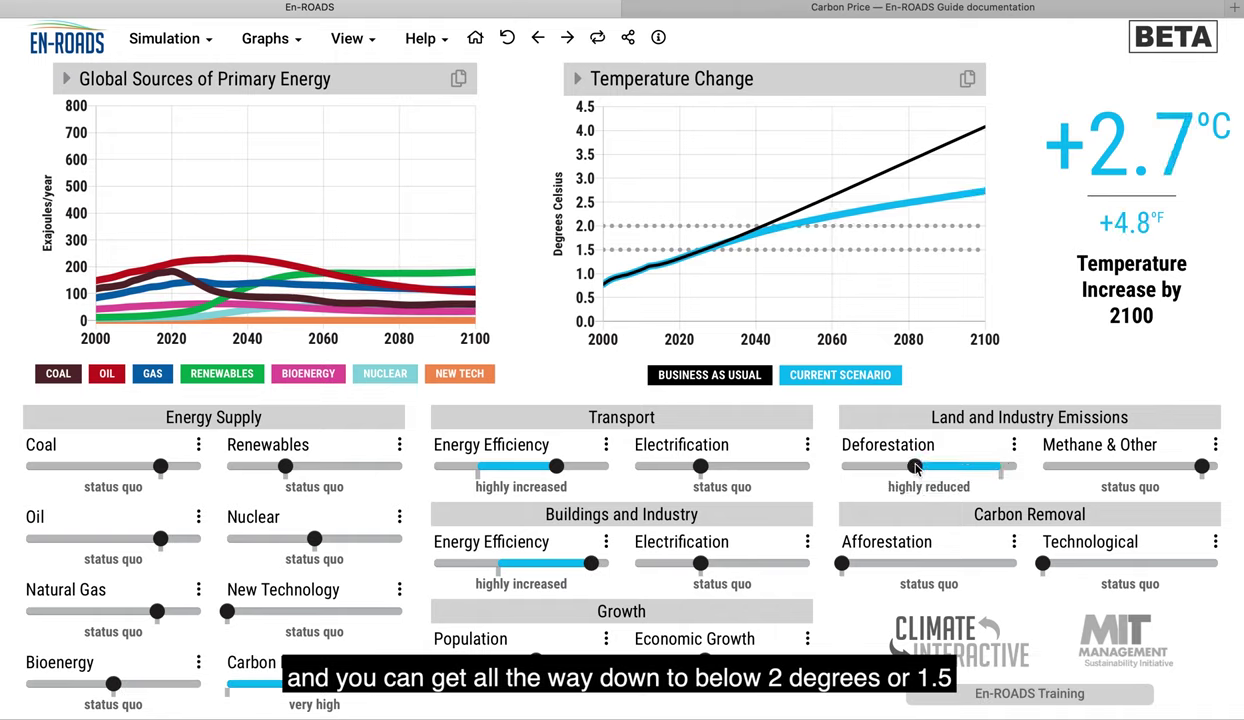
pyautogui.click(1098, 466)
pyautogui.click(1152, 564)
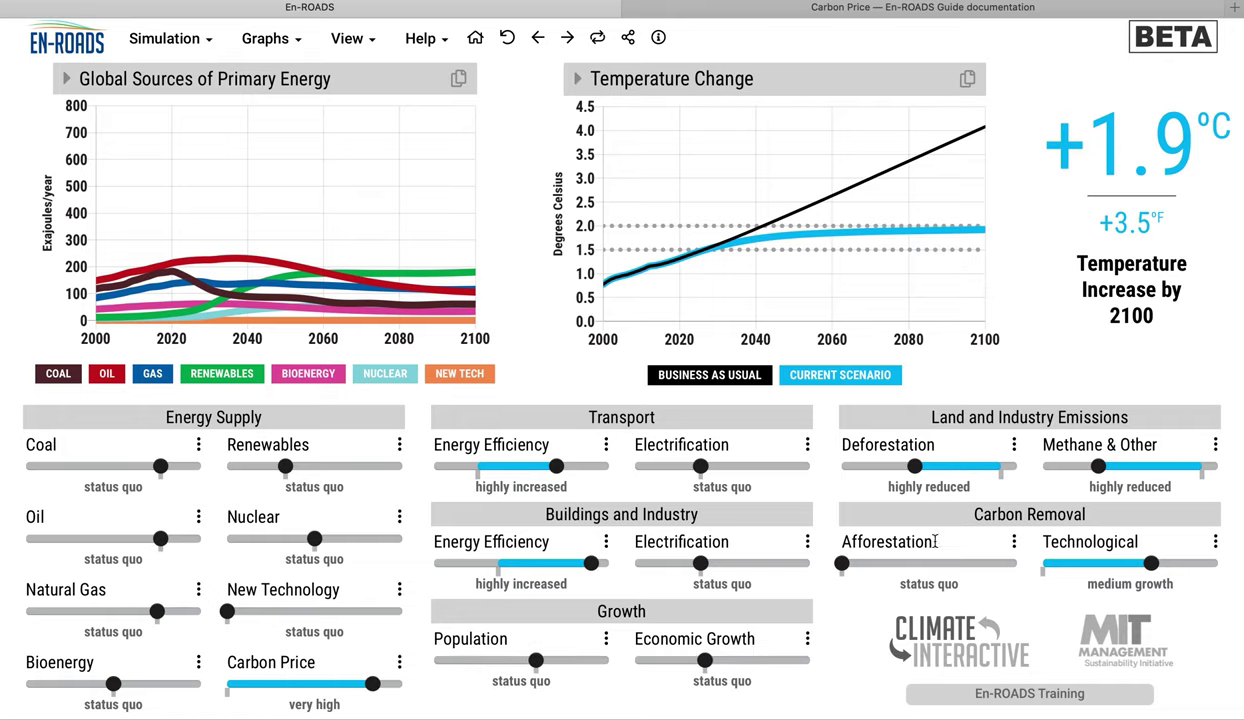
pyautogui.click(967, 567)
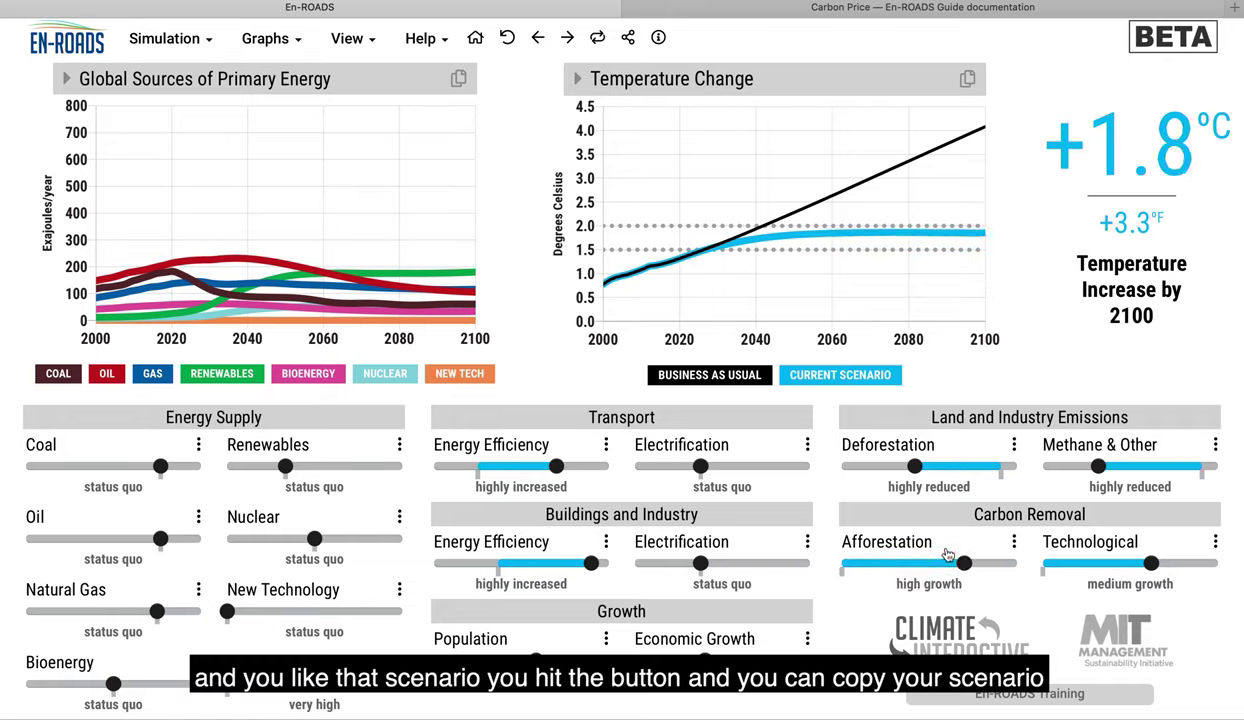
pyautogui.click(629, 38)
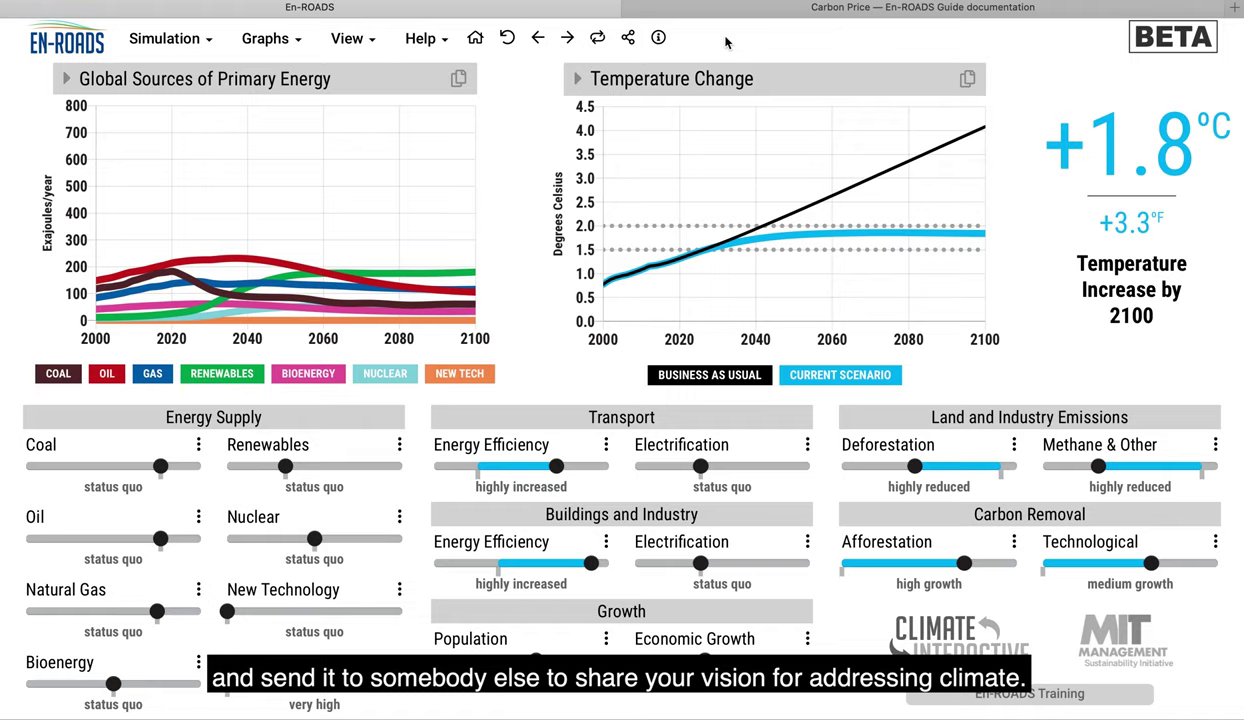
# Step: Reset sliders to status quo and expand the Greenhouse Gas Emissions graph list for the right chart
pyautogui.click(507, 38)
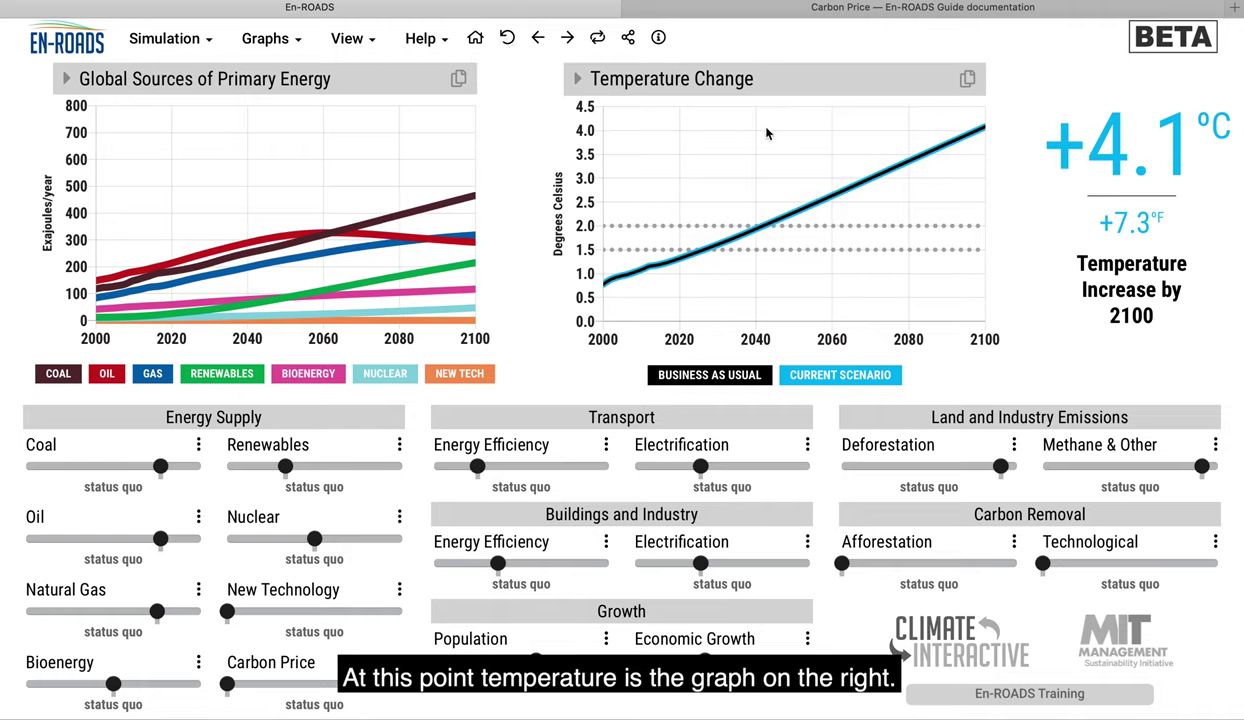
pyautogui.click(716, 79)
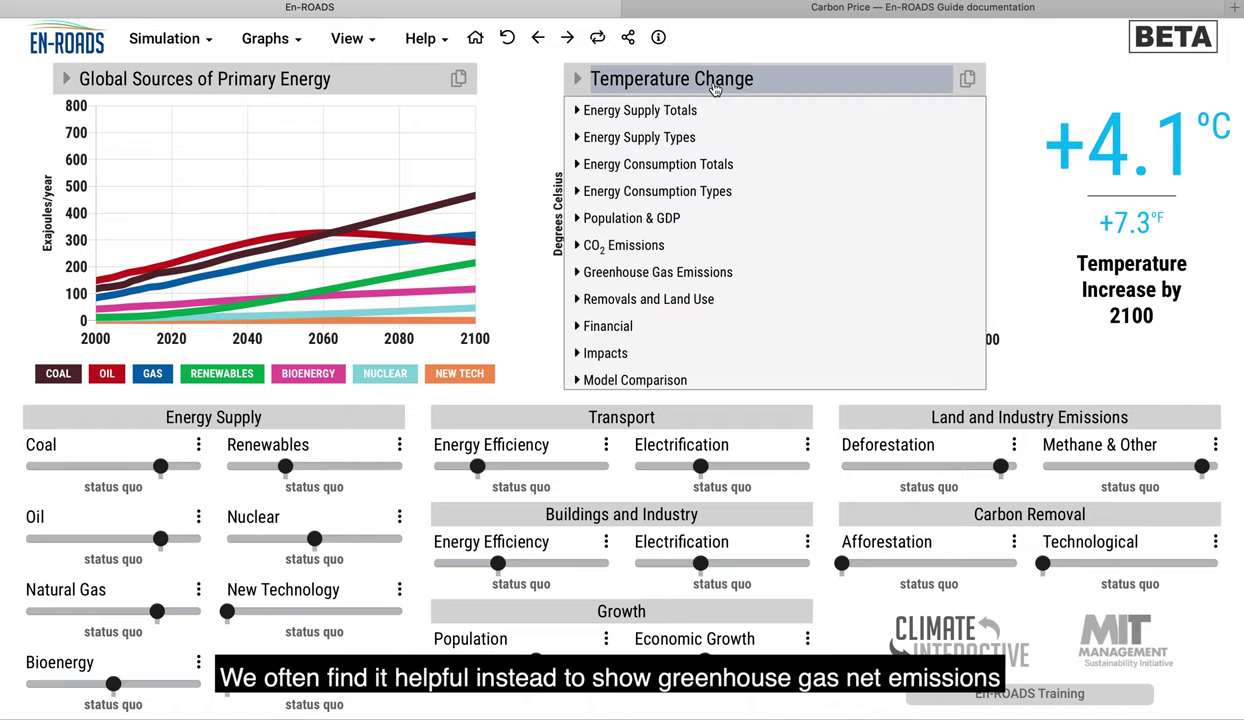
pyautogui.click(695, 270)
# Step: Chart Greenhouse Gas Net Emissions, tax oil very highly and tax natural gas highly
pyautogui.click(717, 292)
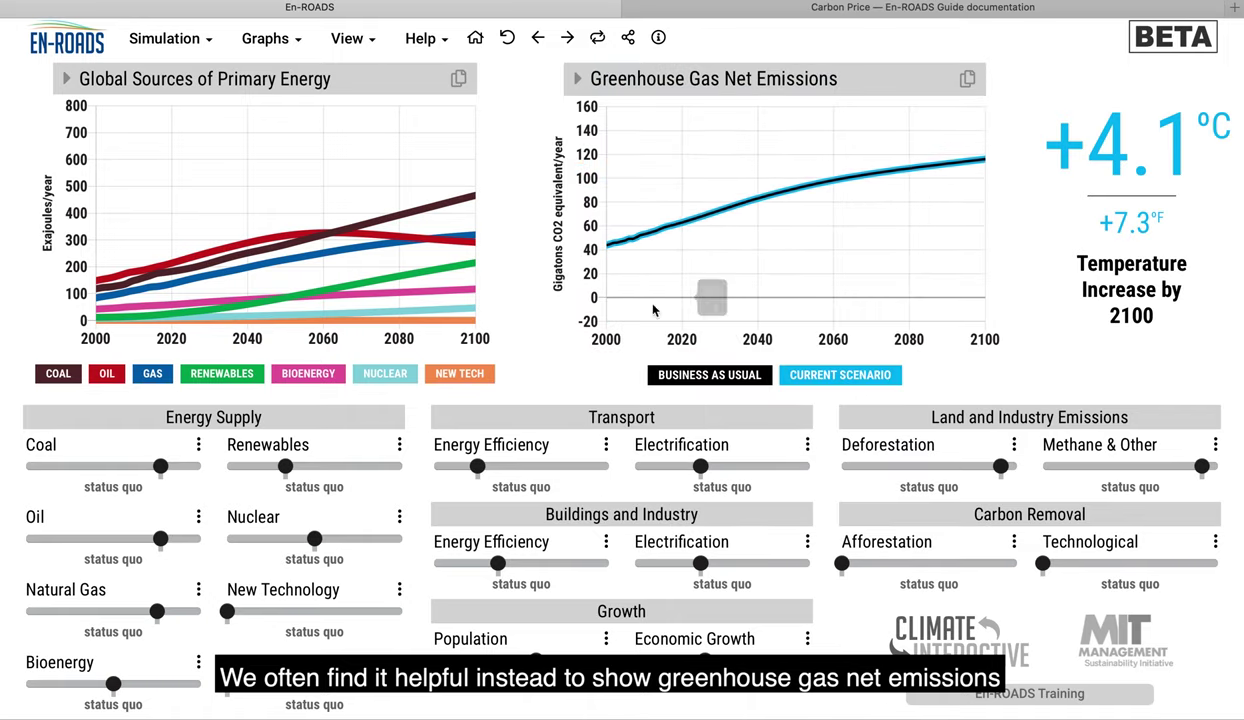
pyautogui.click(69, 539)
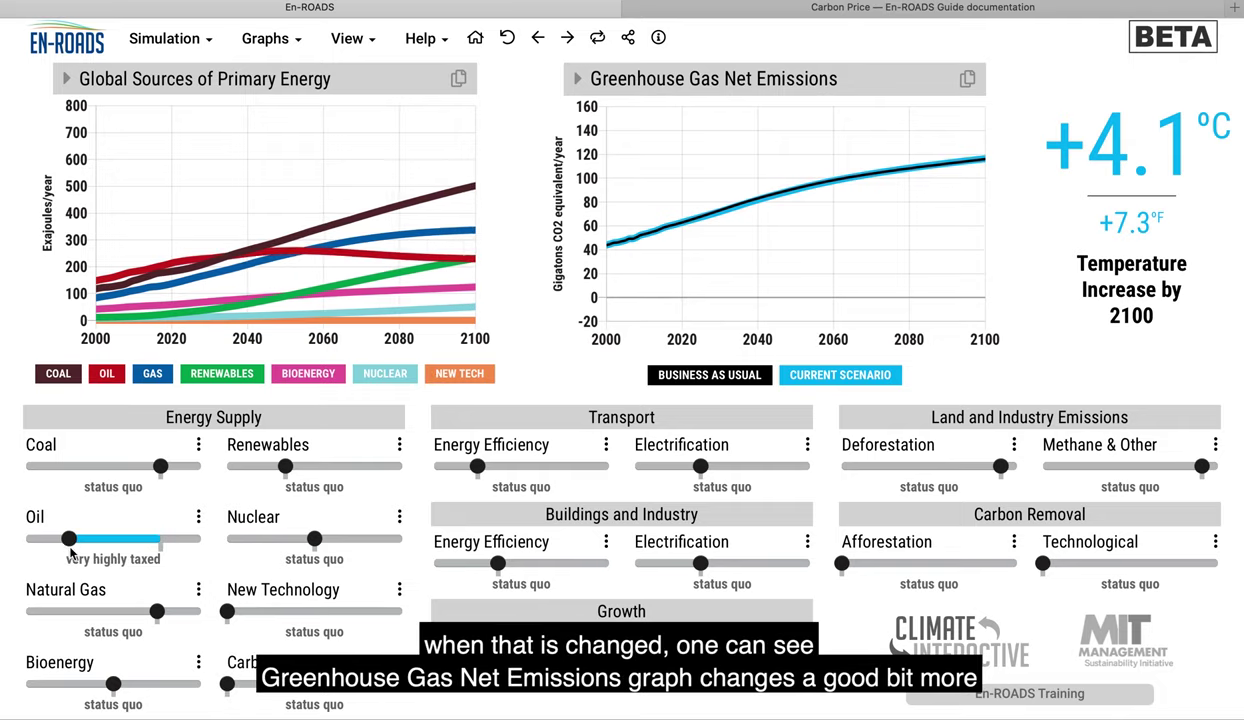
pyautogui.click(74, 612)
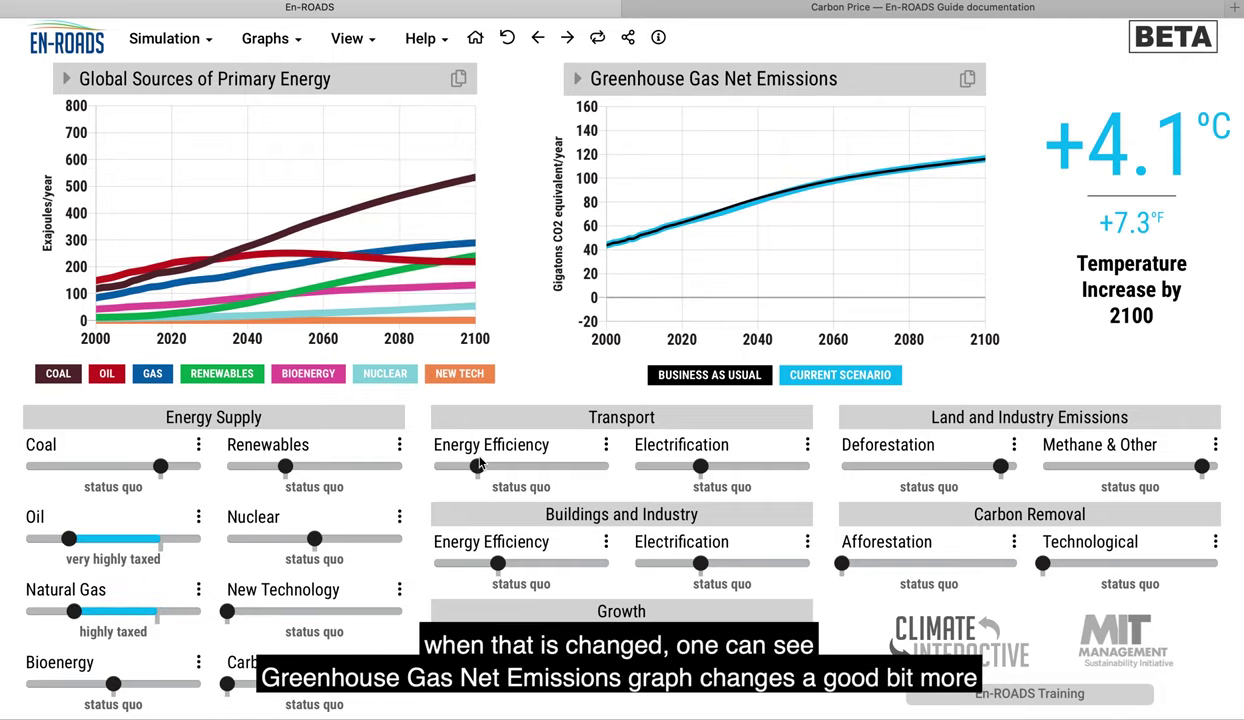
# Step: Raise transport and buildings/industry efficiency, cut deforestation, and set both carbon removals to medium growth
pyautogui.click(563, 466)
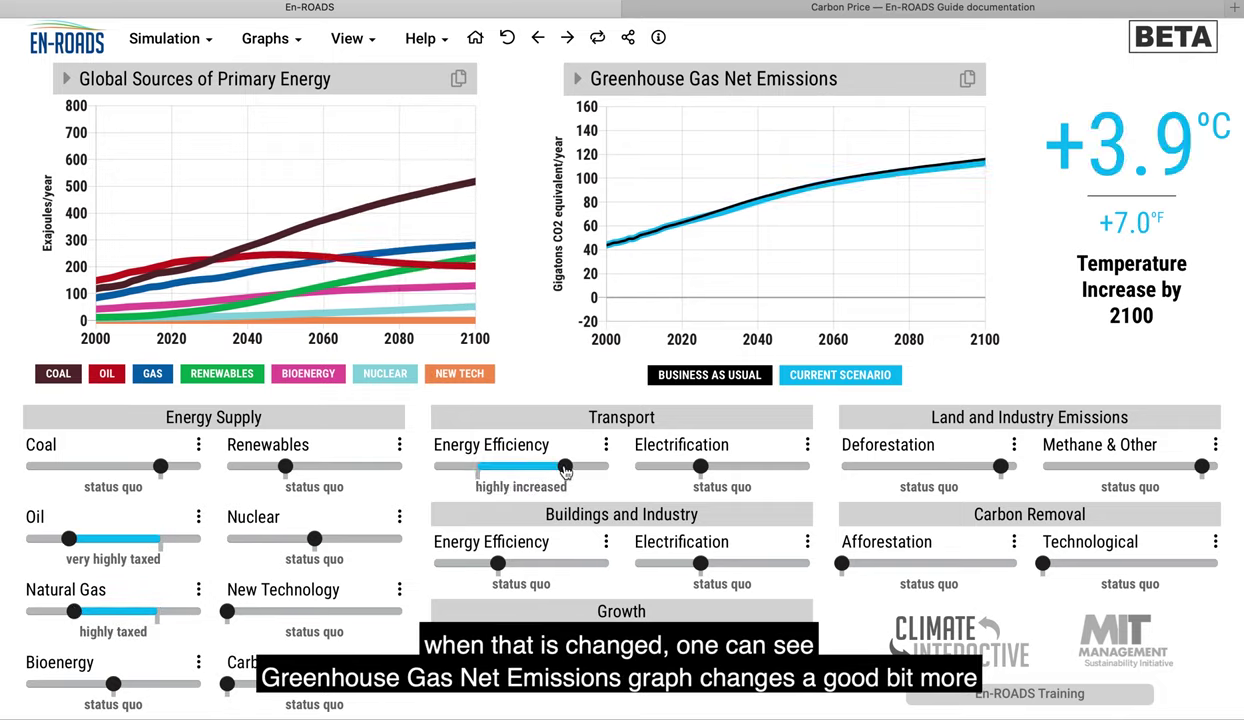
pyautogui.click(570, 564)
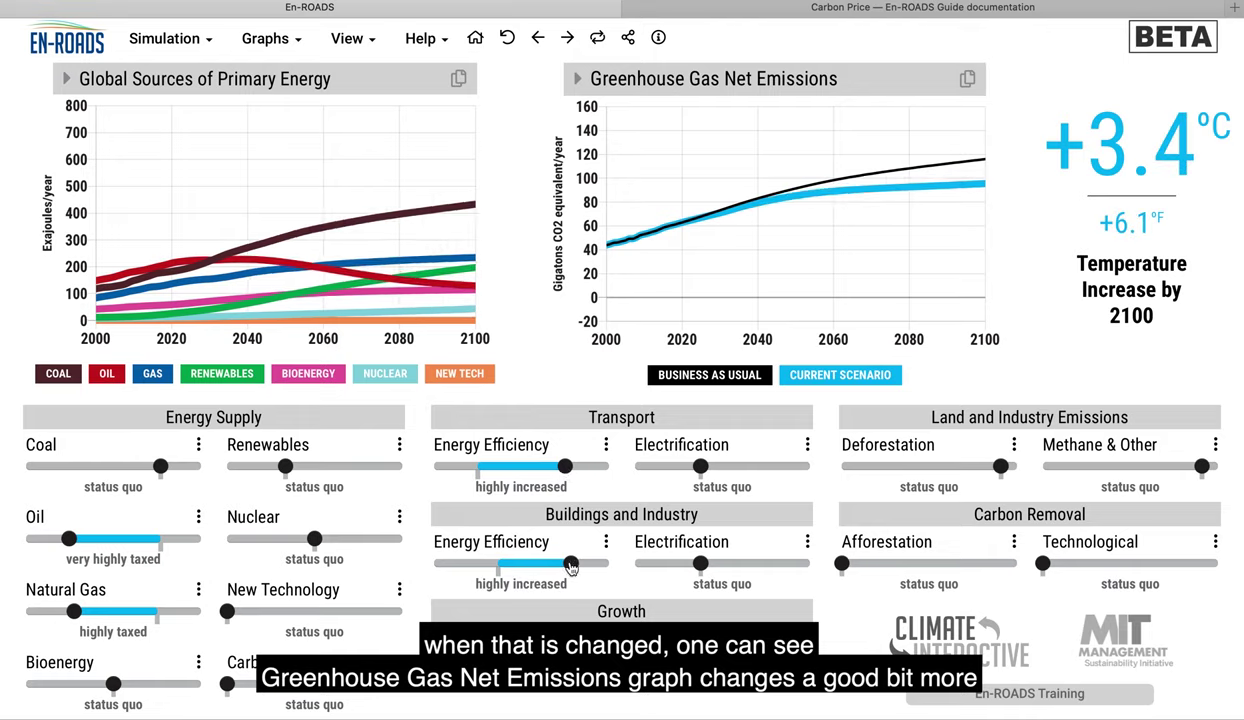
pyautogui.click(901, 467)
pyautogui.click(1142, 564)
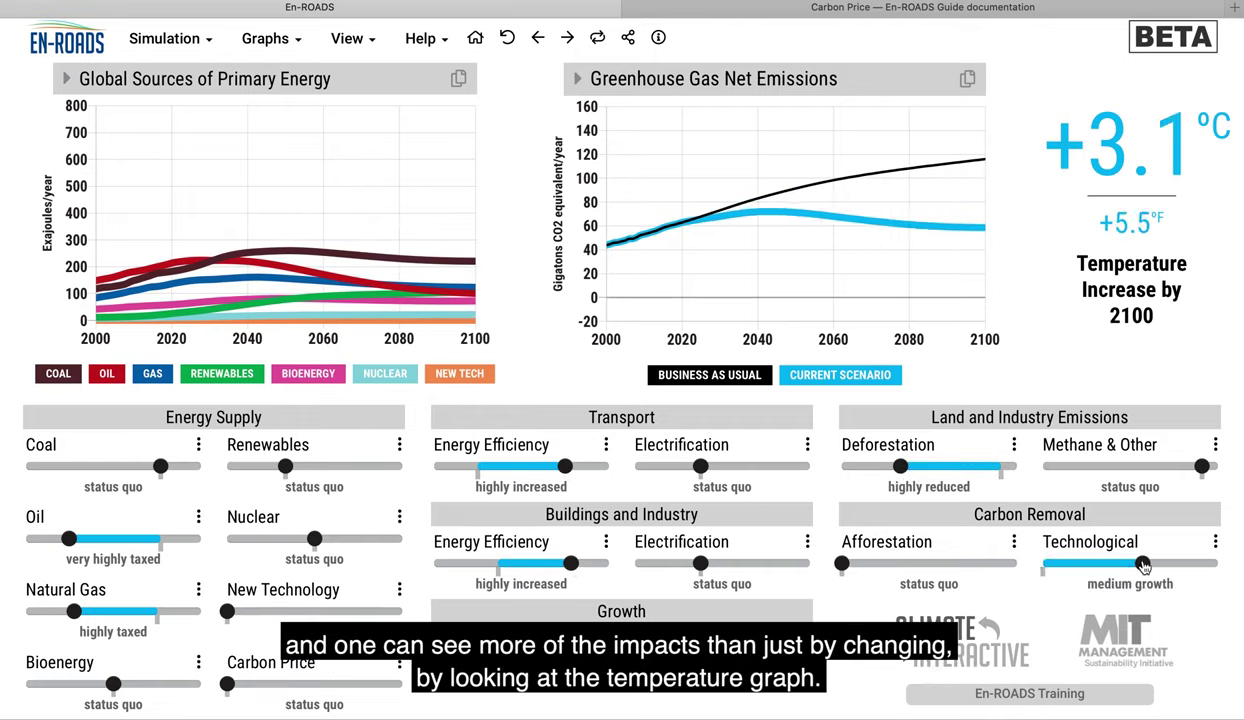
pyautogui.click(931, 564)
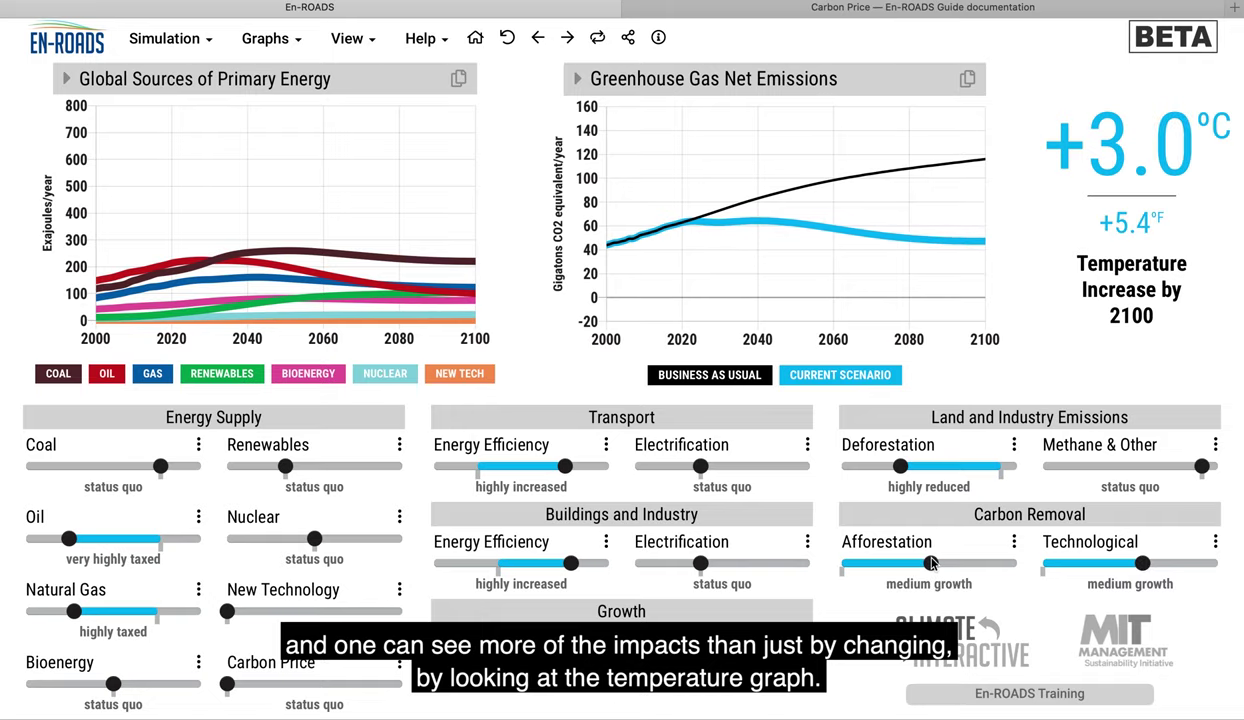
pyautogui.click(727, 85)
# Step: Show net emissions by gas as an area graph and set afforestation to high growth, technological removal back at status quo
pyautogui.click(722, 272)
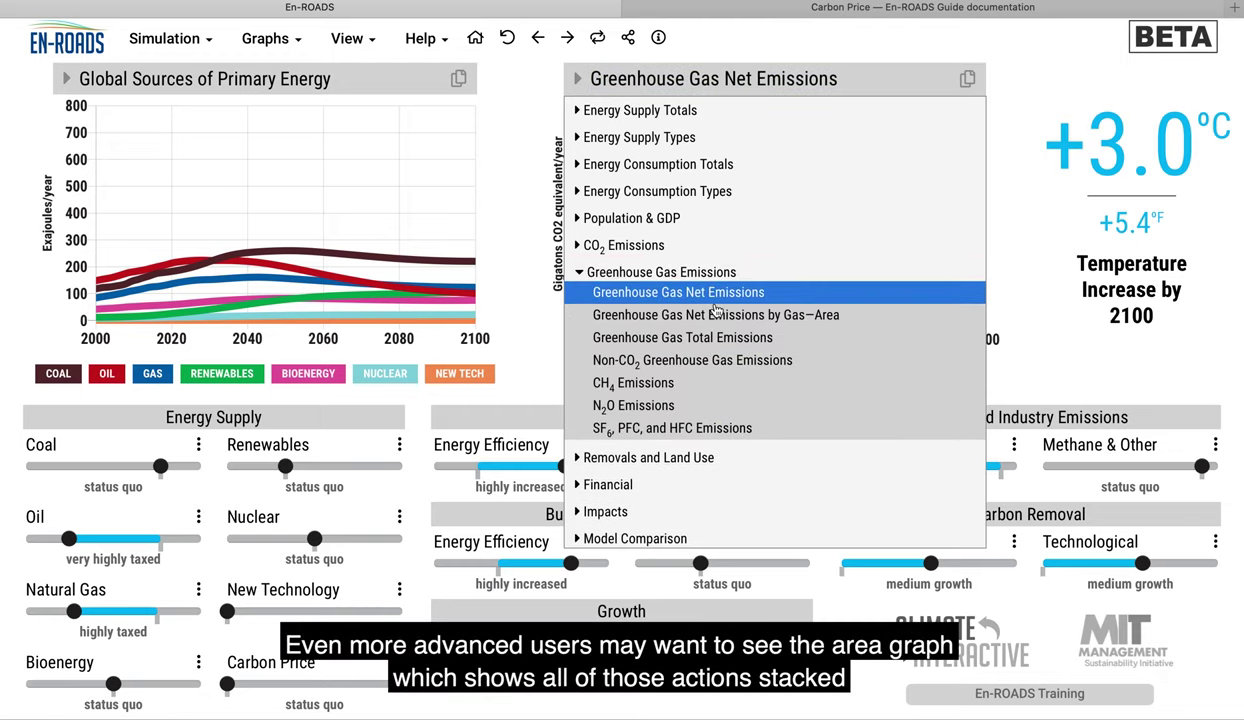
pyautogui.click(716, 313)
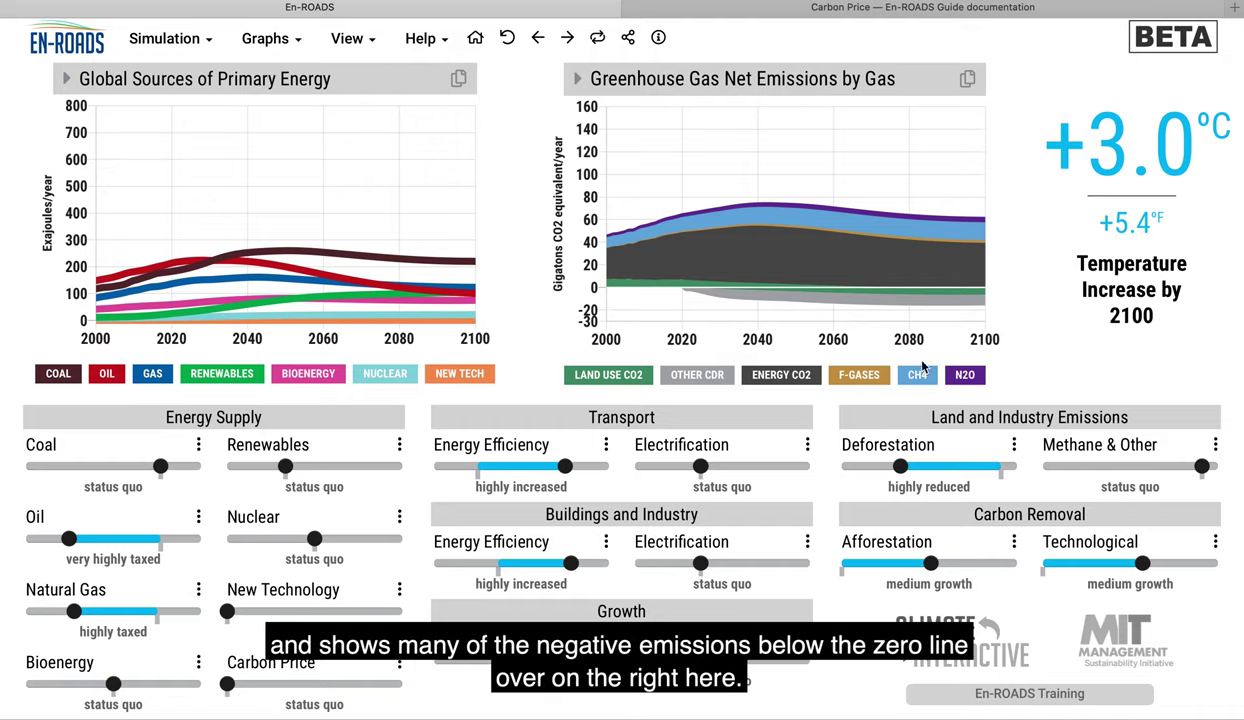
pyautogui.click(1196, 564)
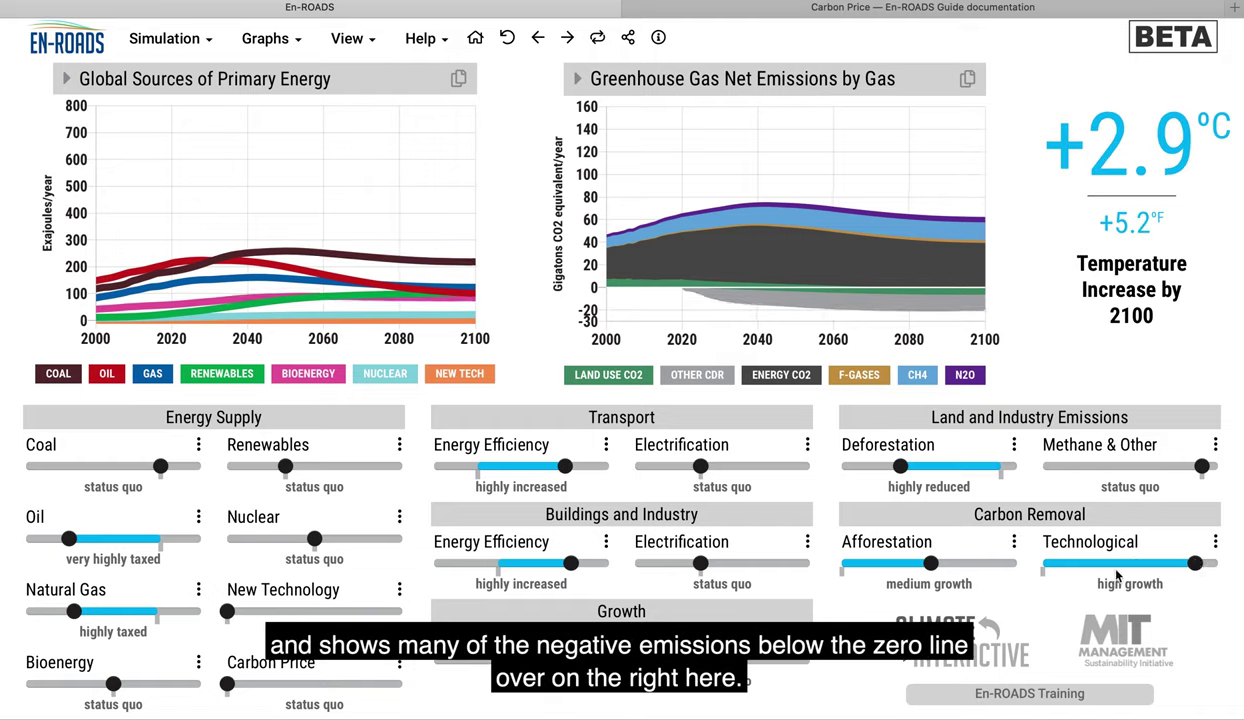
pyautogui.click(990, 566)
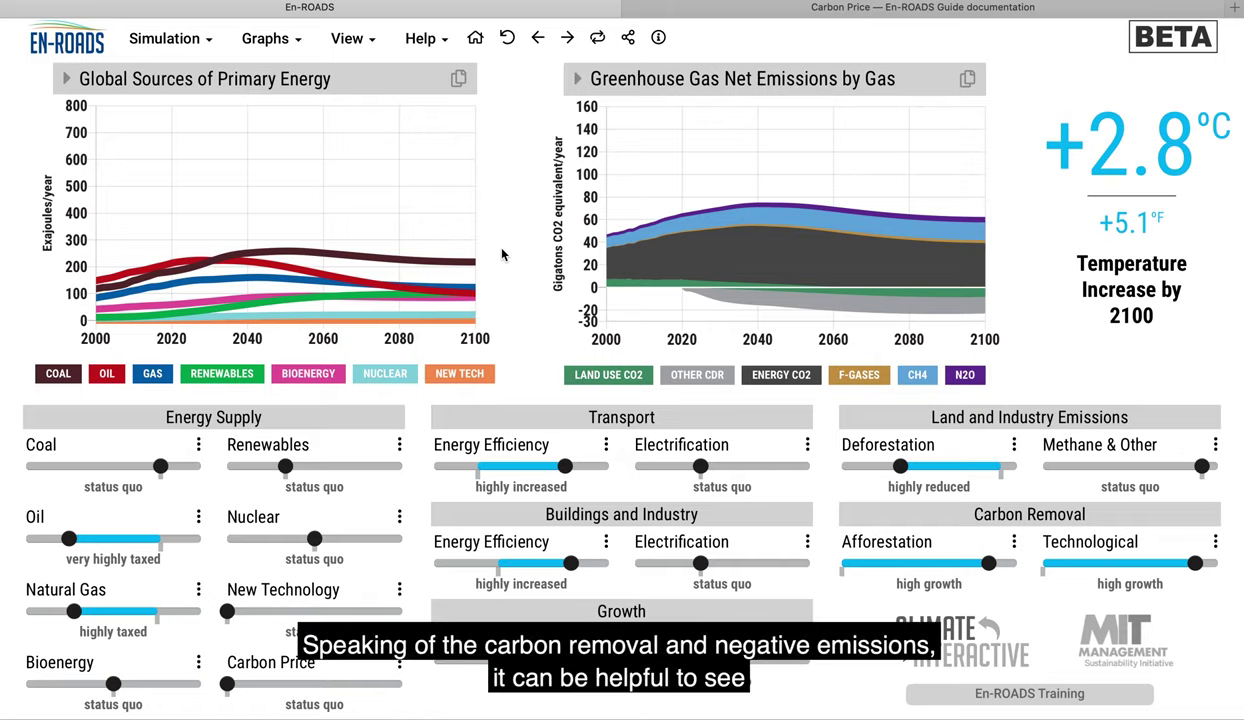
pyautogui.click(1044, 565)
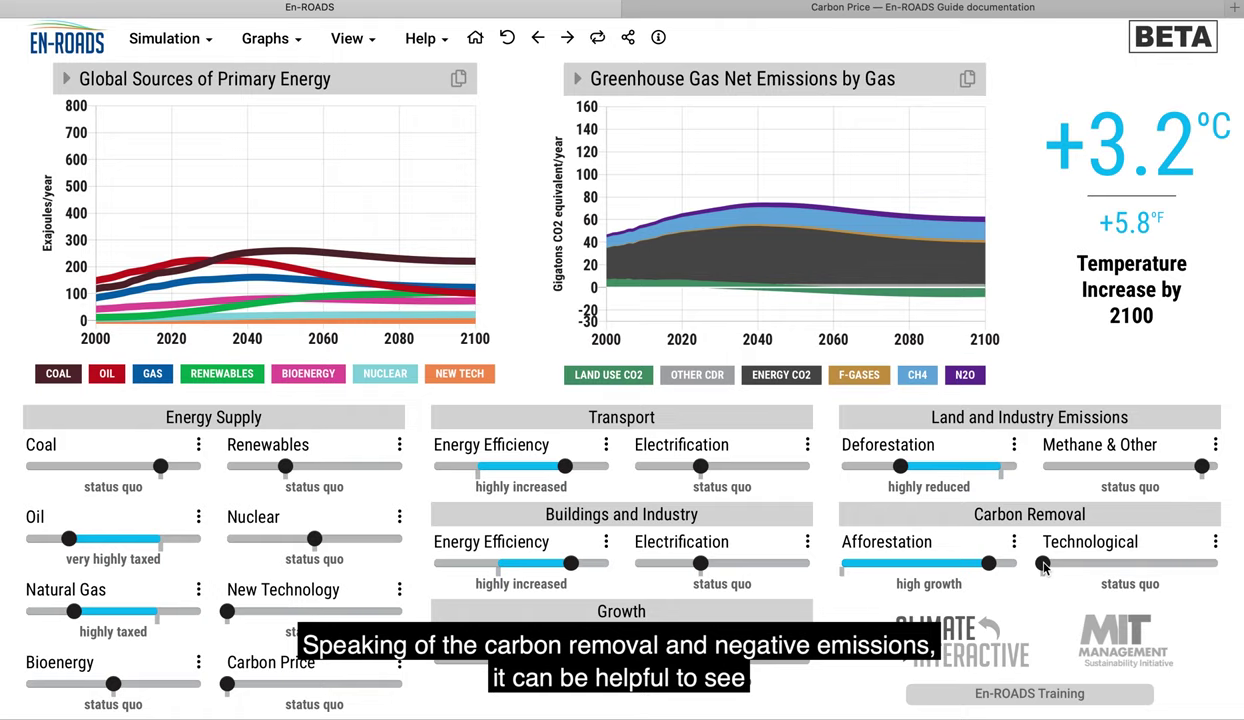
# Step: Turn on detailed carbon removal settings: BECCS to 81%, direct air capture to 75%, and higher enhanced mineralization
pyautogui.click(1216, 544)
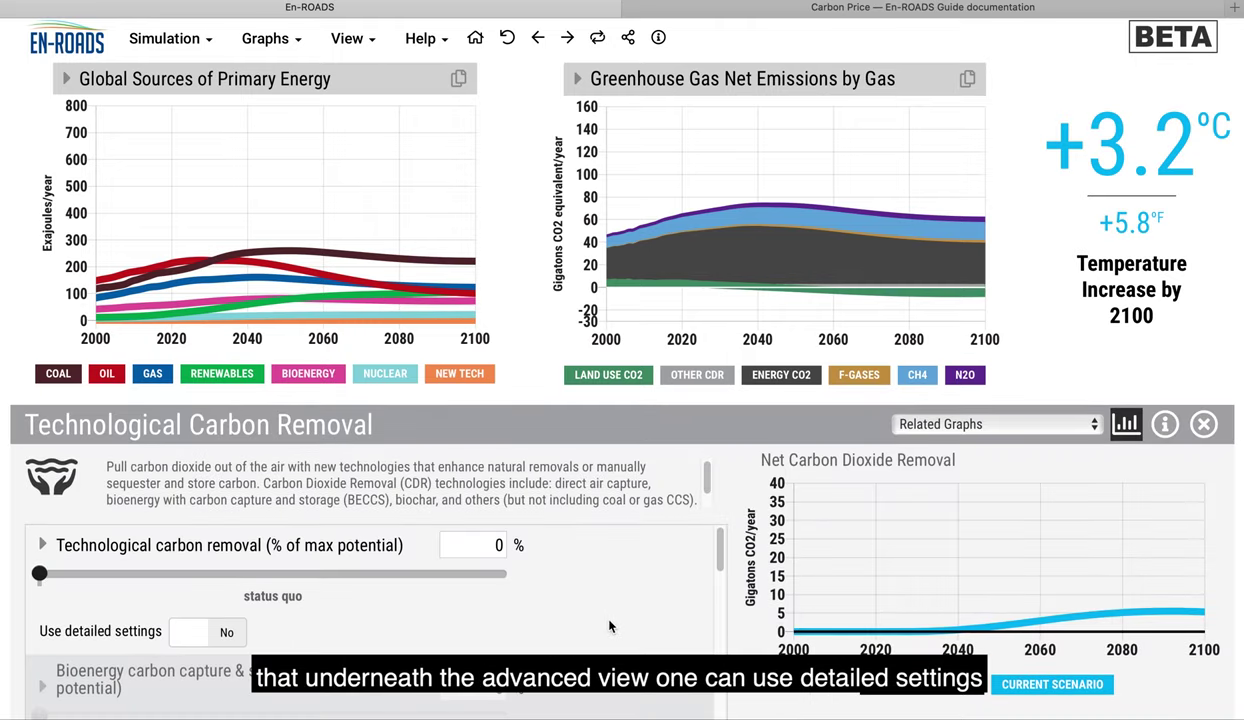
pyautogui.scroll(-1, 600, 615)
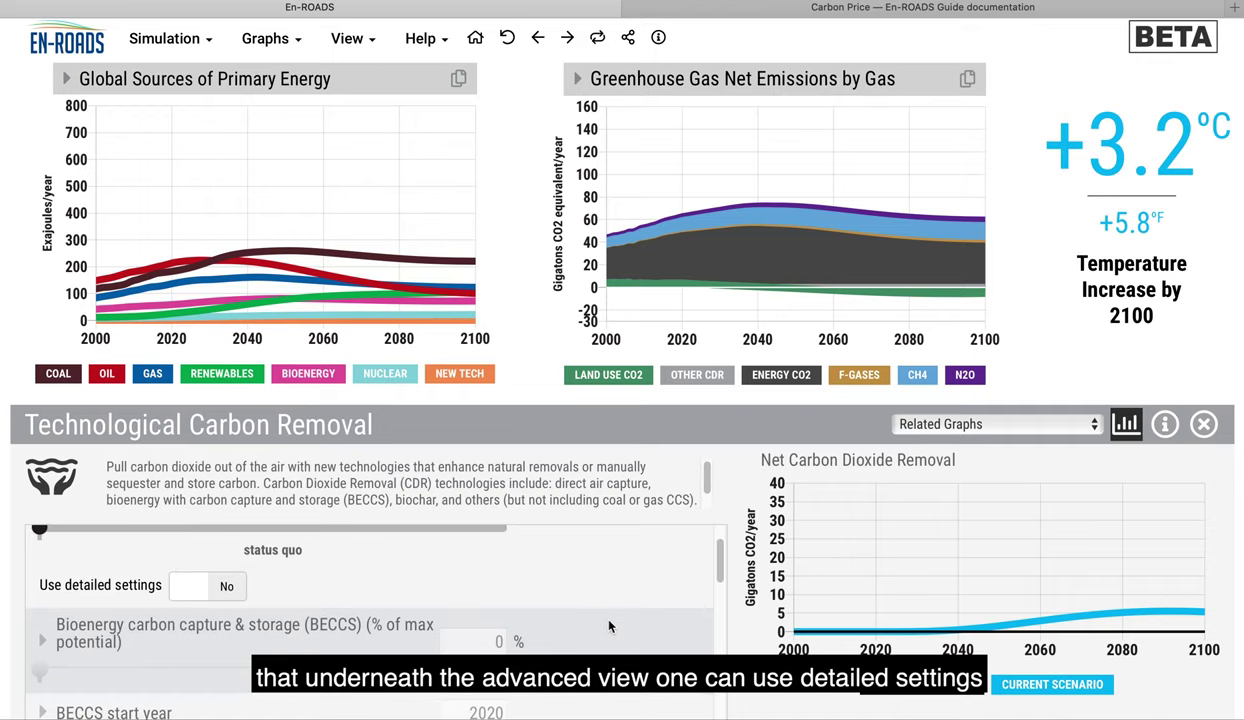
pyautogui.click(201, 587)
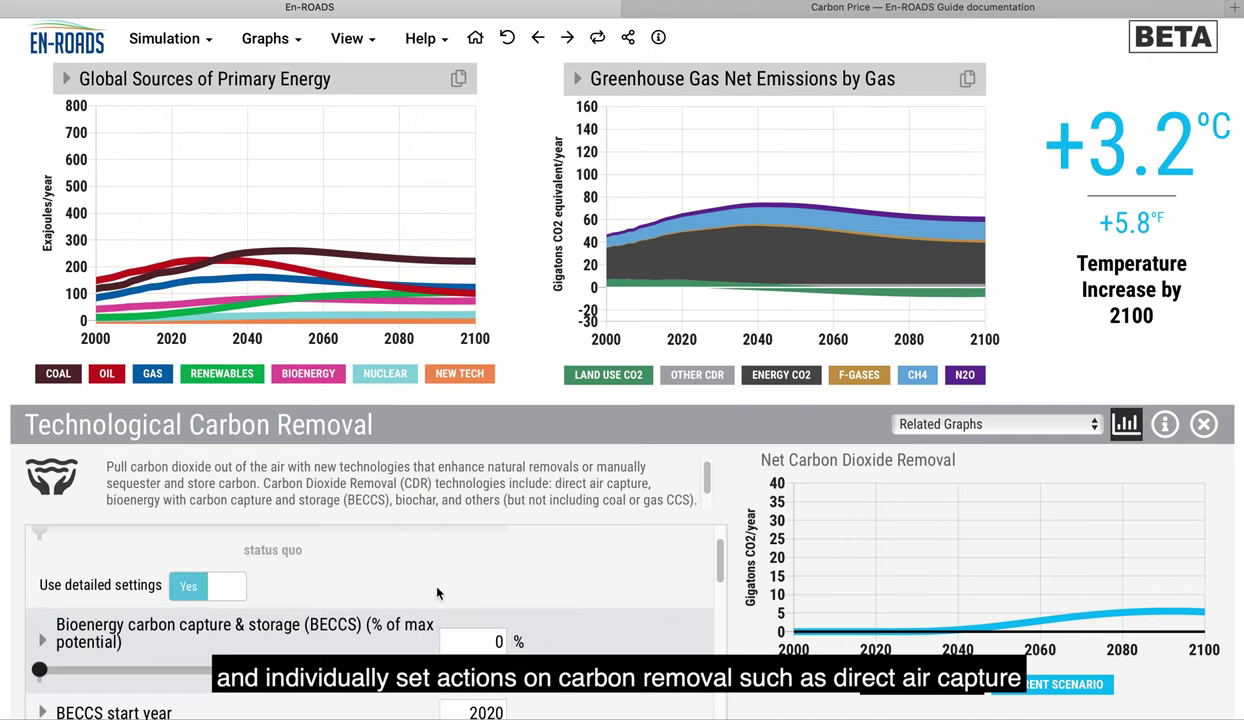
pyautogui.scroll(-2, 436, 593)
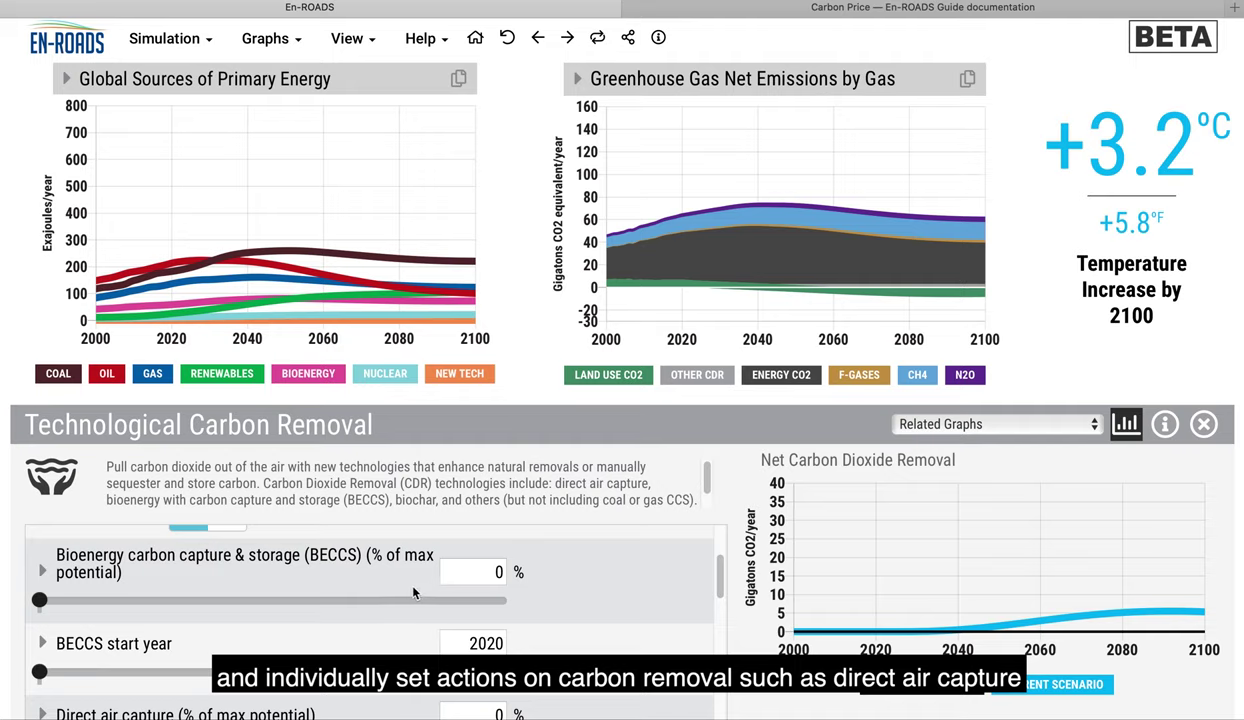
pyautogui.click(422, 600)
pyautogui.scroll(-3, 405, 605)
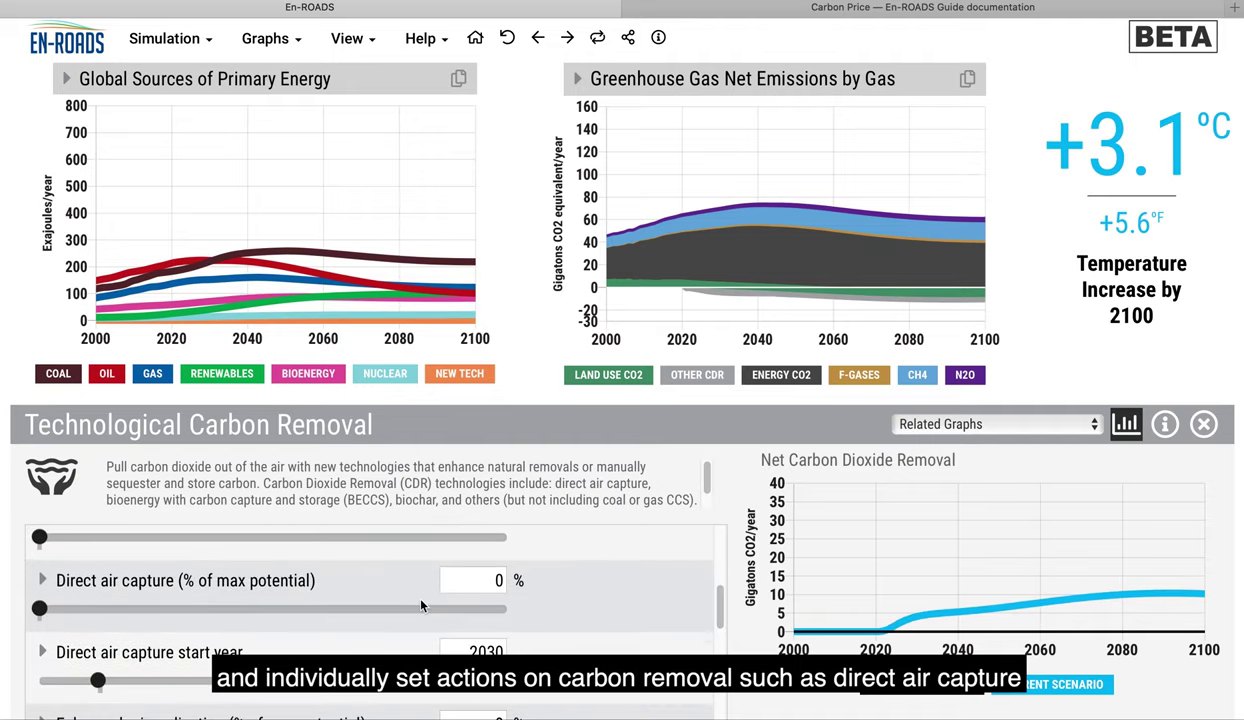
pyautogui.click(388, 608)
pyautogui.scroll(-2, 300, 640)
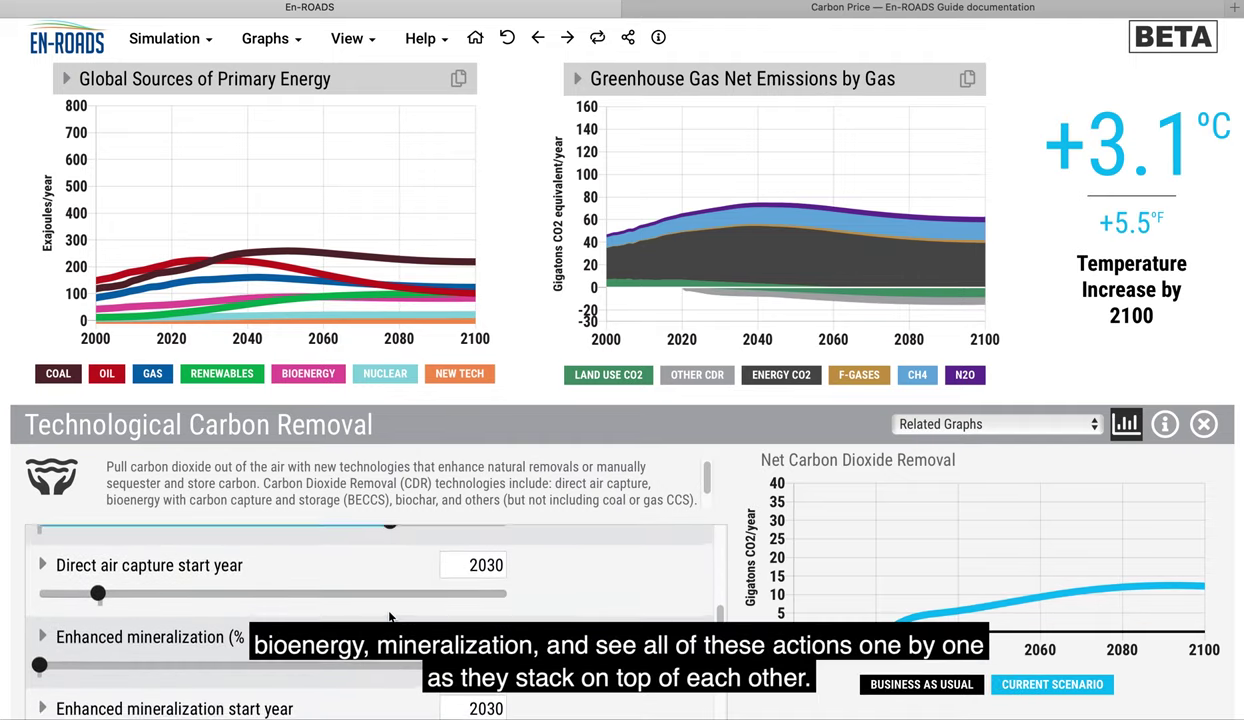
pyautogui.click(149, 663)
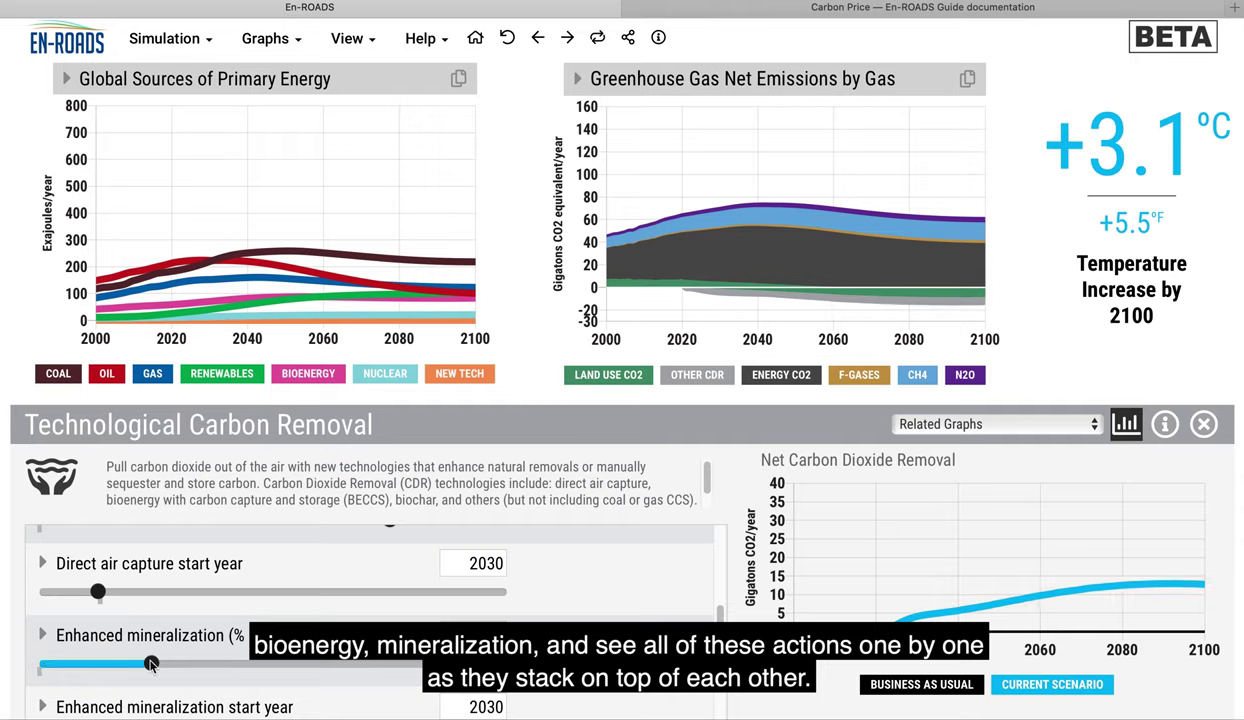
pyautogui.scroll(-3, 151, 665)
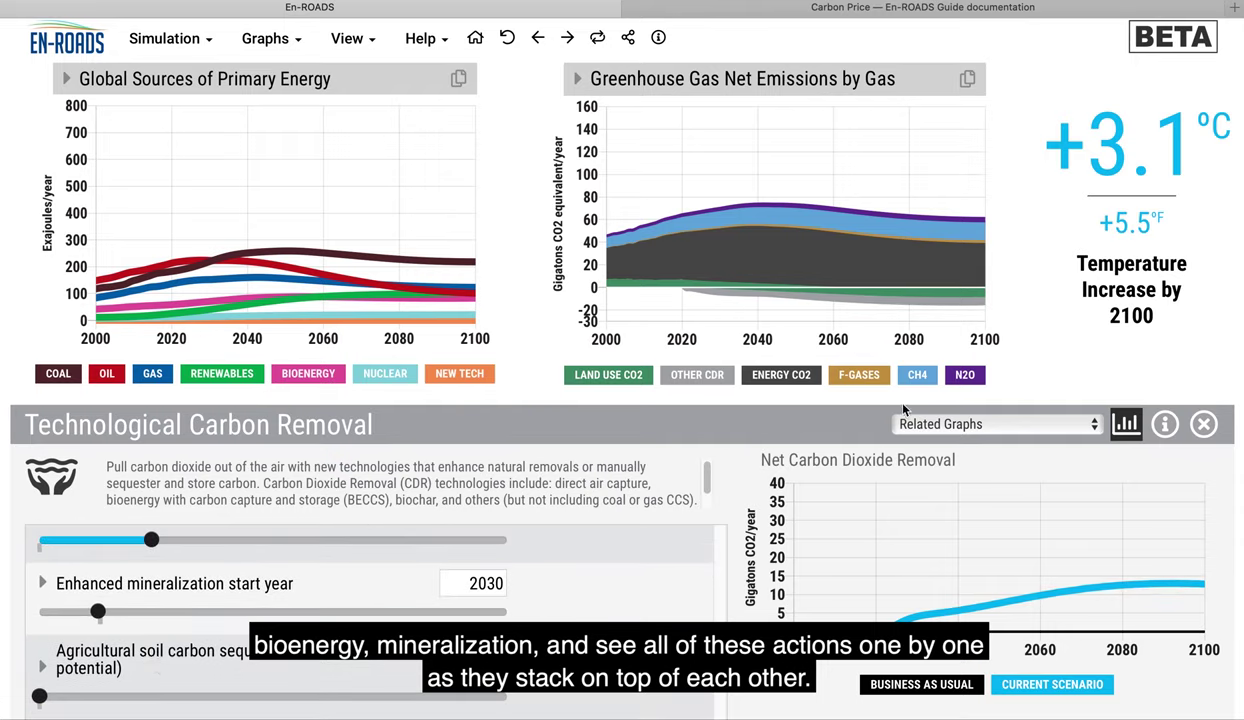
# Step: Show the Sources of Net CO2 Removals related graph and close the carbon removal details
pyautogui.click(937, 426)
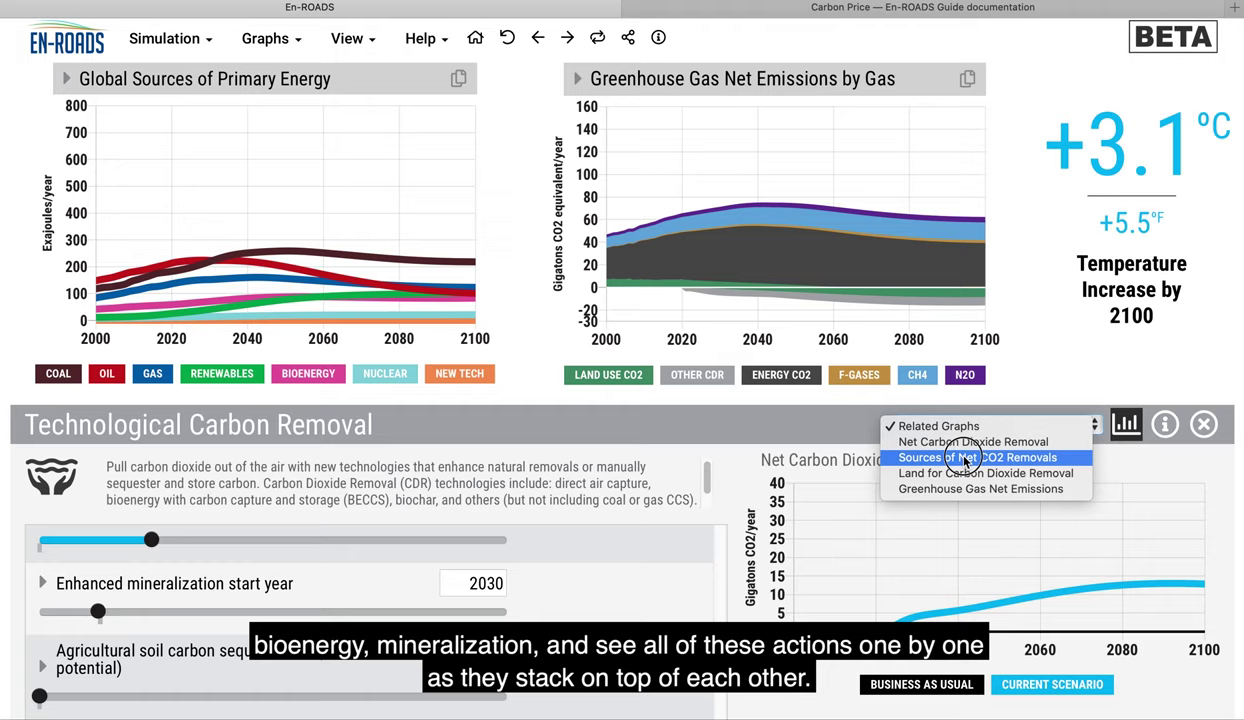
pyautogui.click(960, 457)
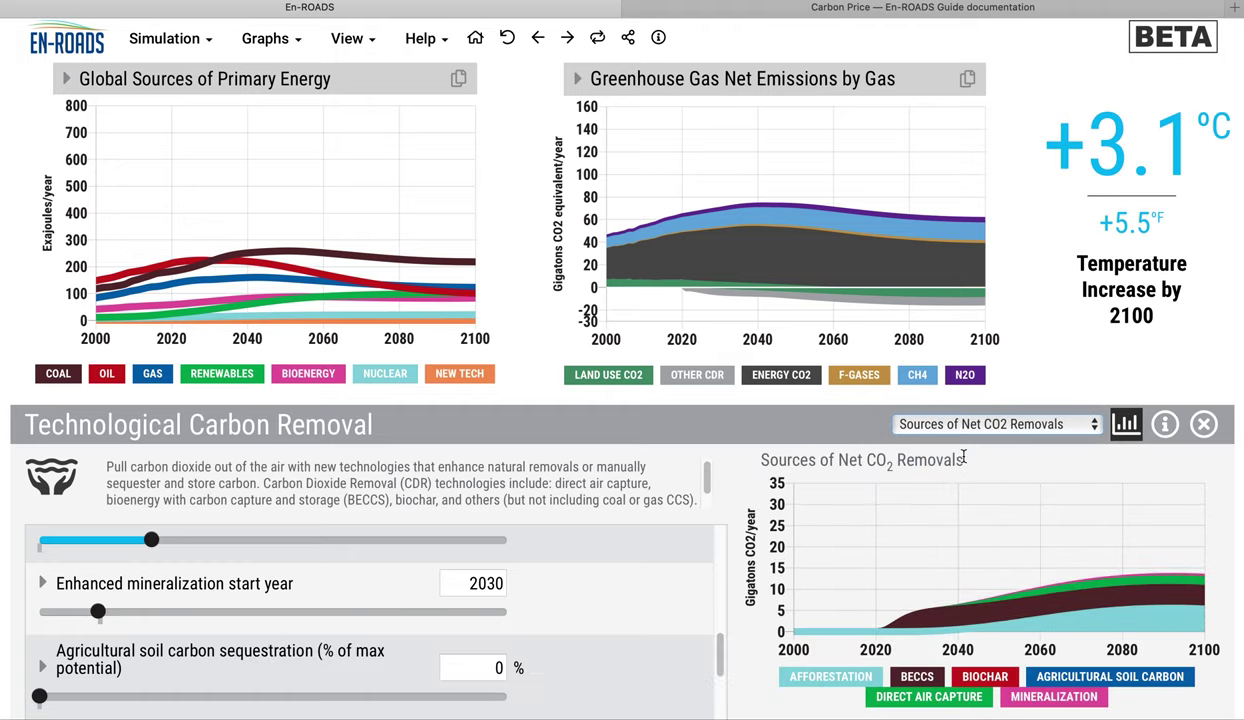
pyautogui.press('Escape')
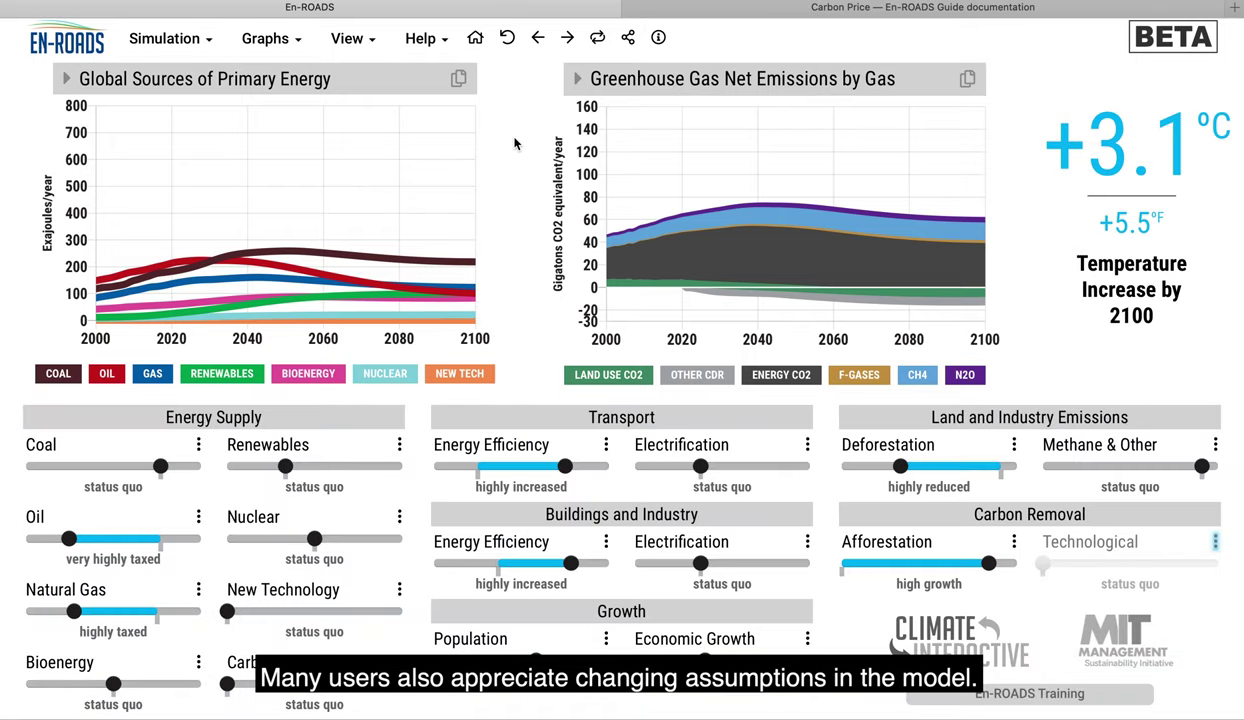
pyautogui.click(170, 39)
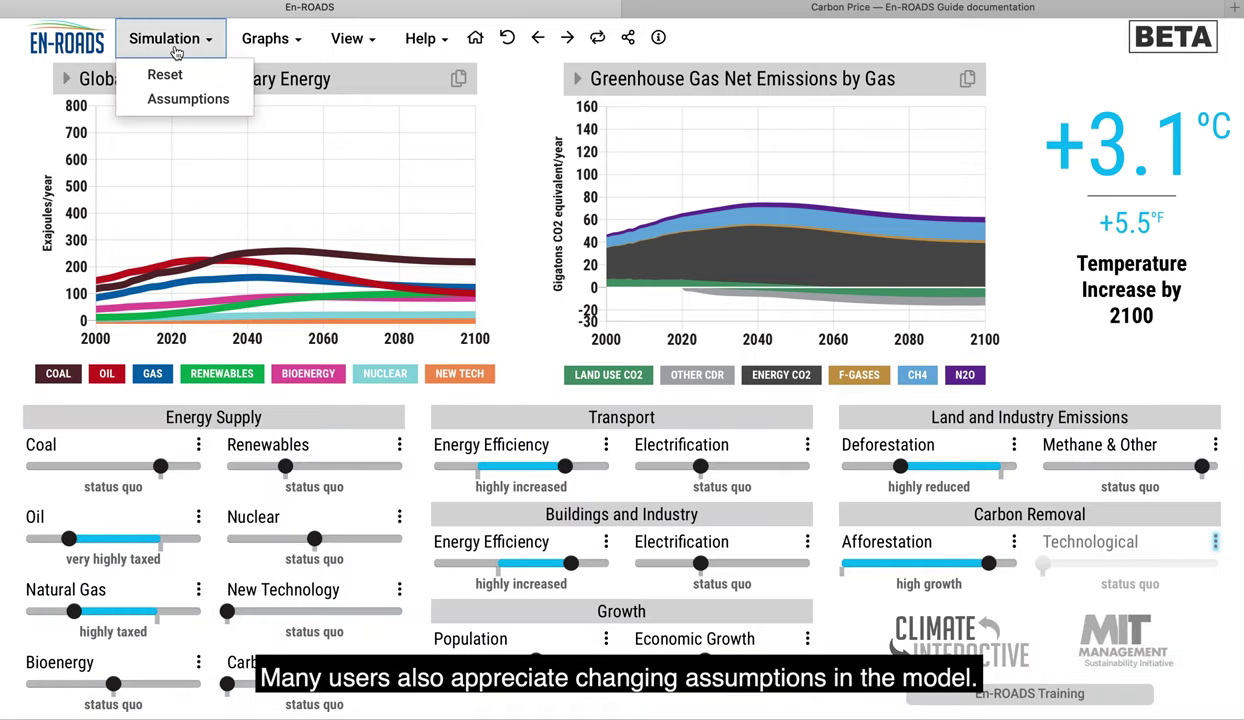
pyautogui.click(190, 99)
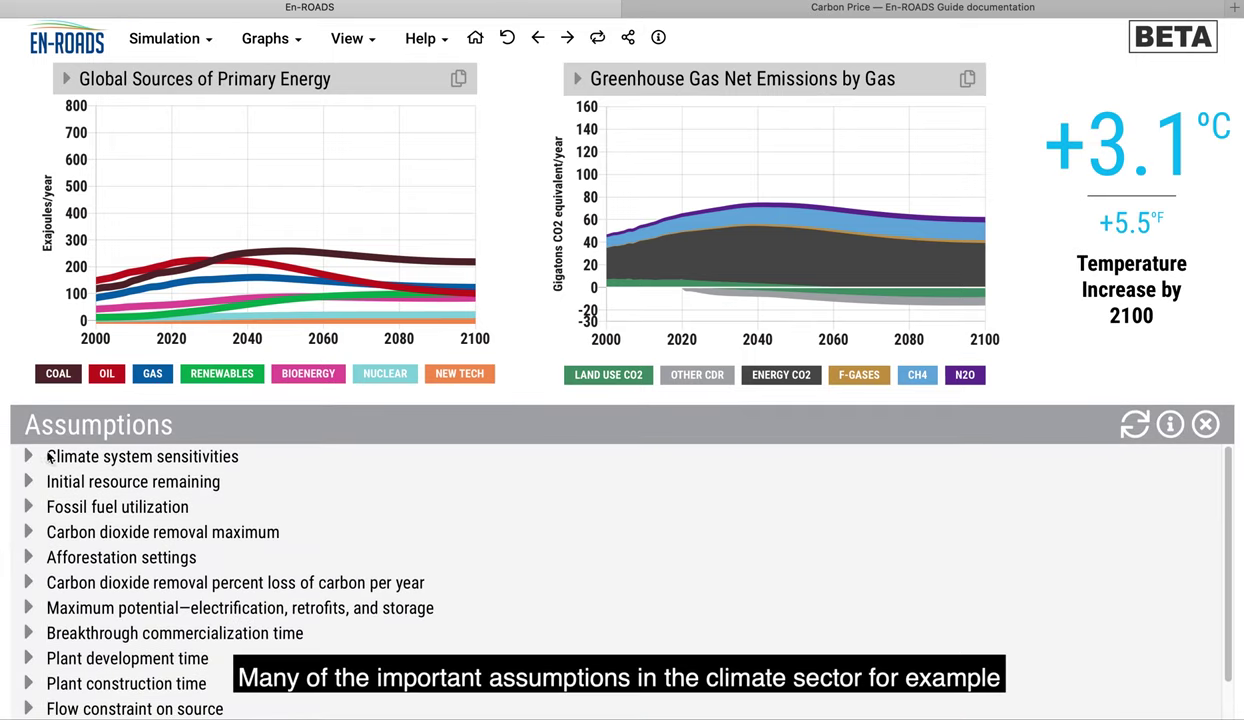
pyautogui.click(31, 455)
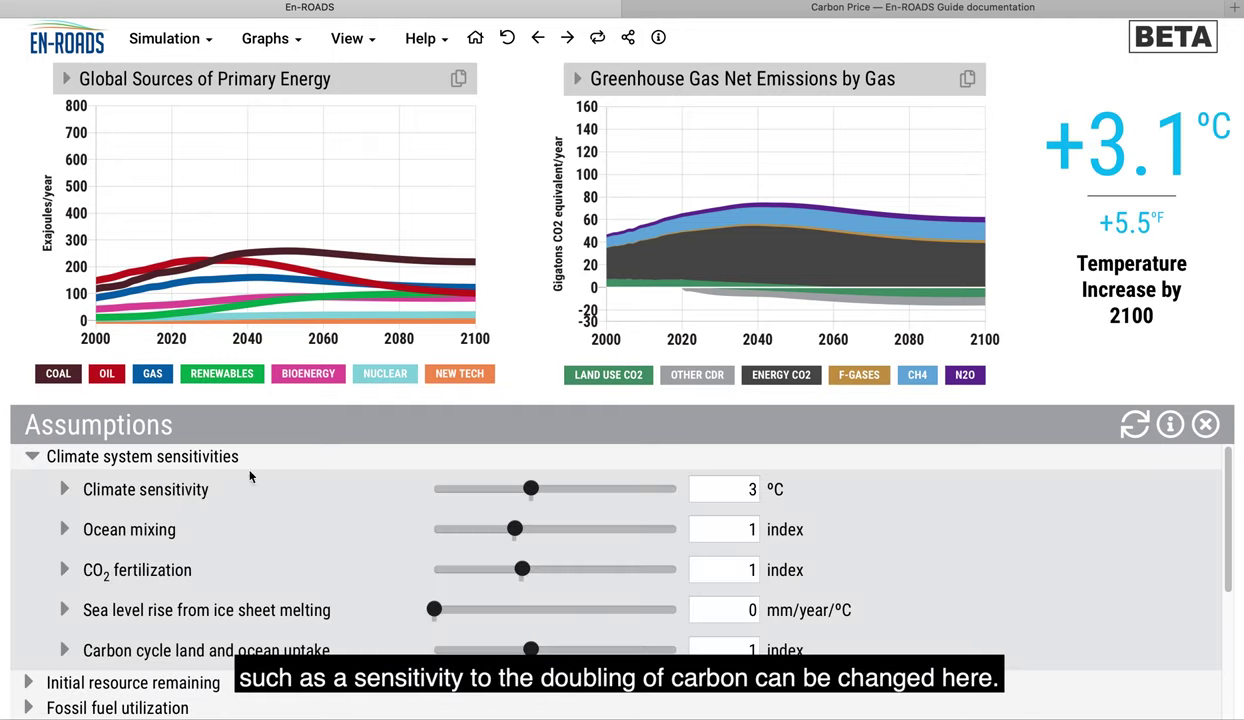
pyautogui.click(507, 489)
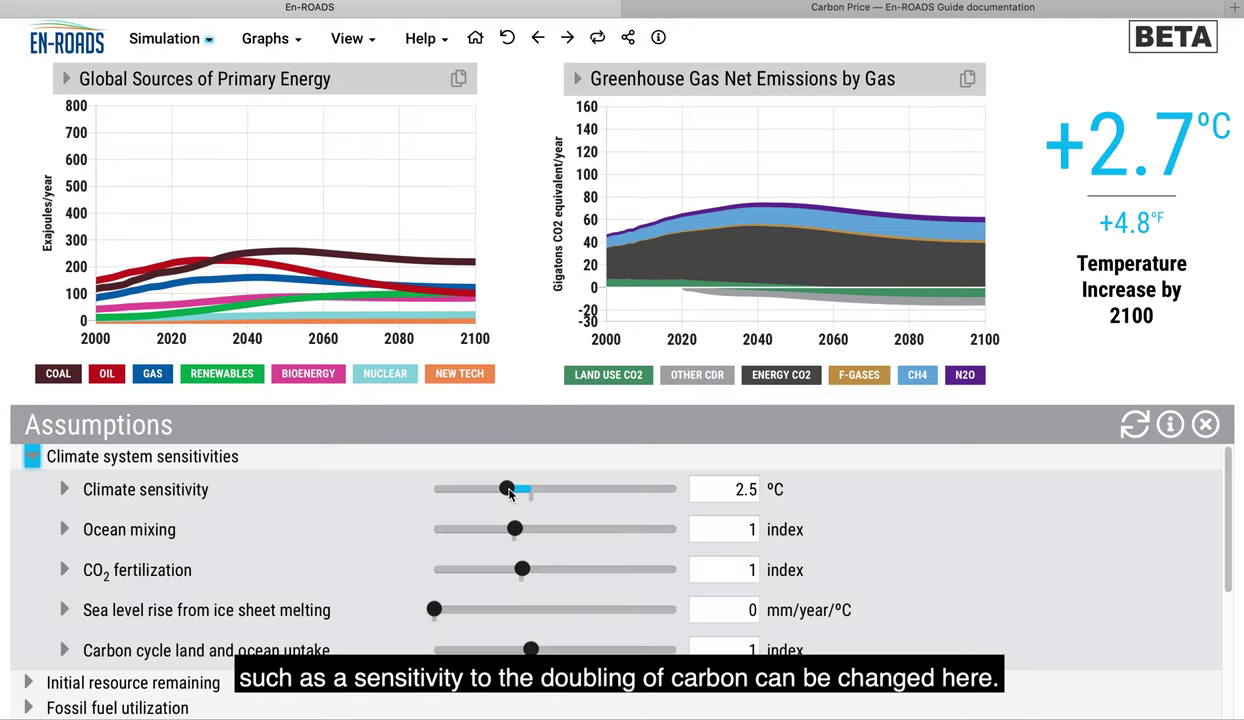
pyautogui.click(583, 490)
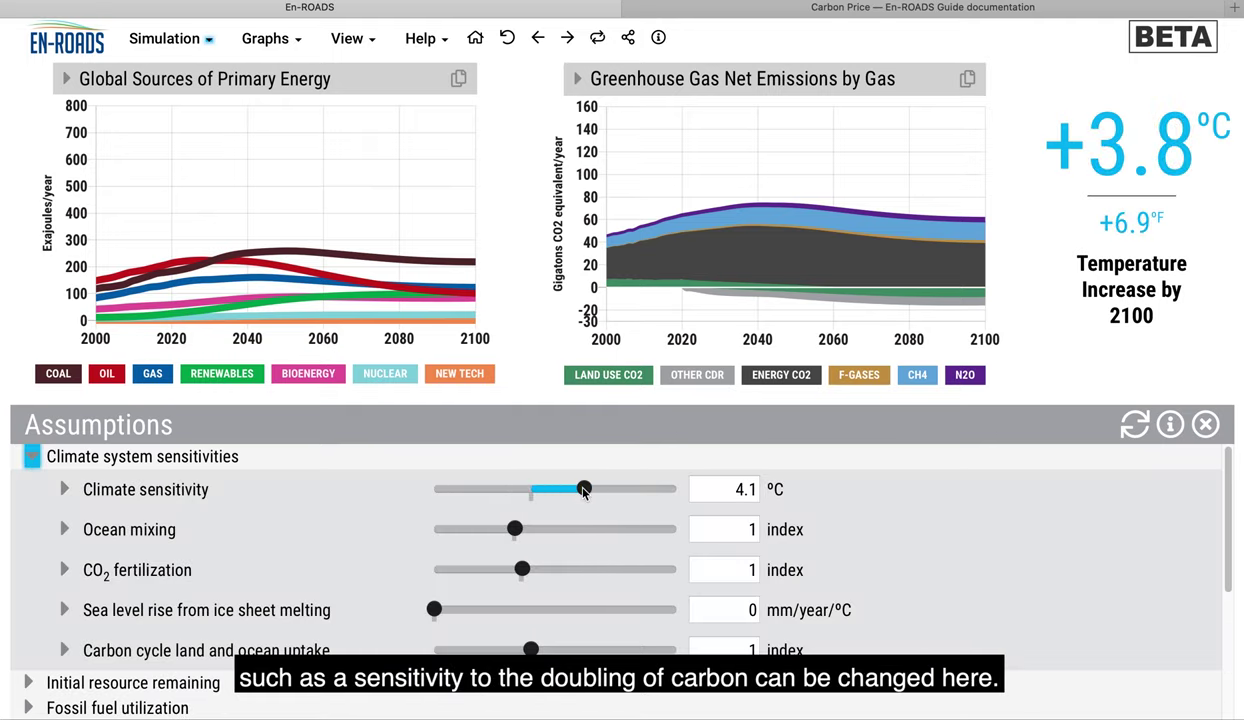
pyautogui.click(531, 490)
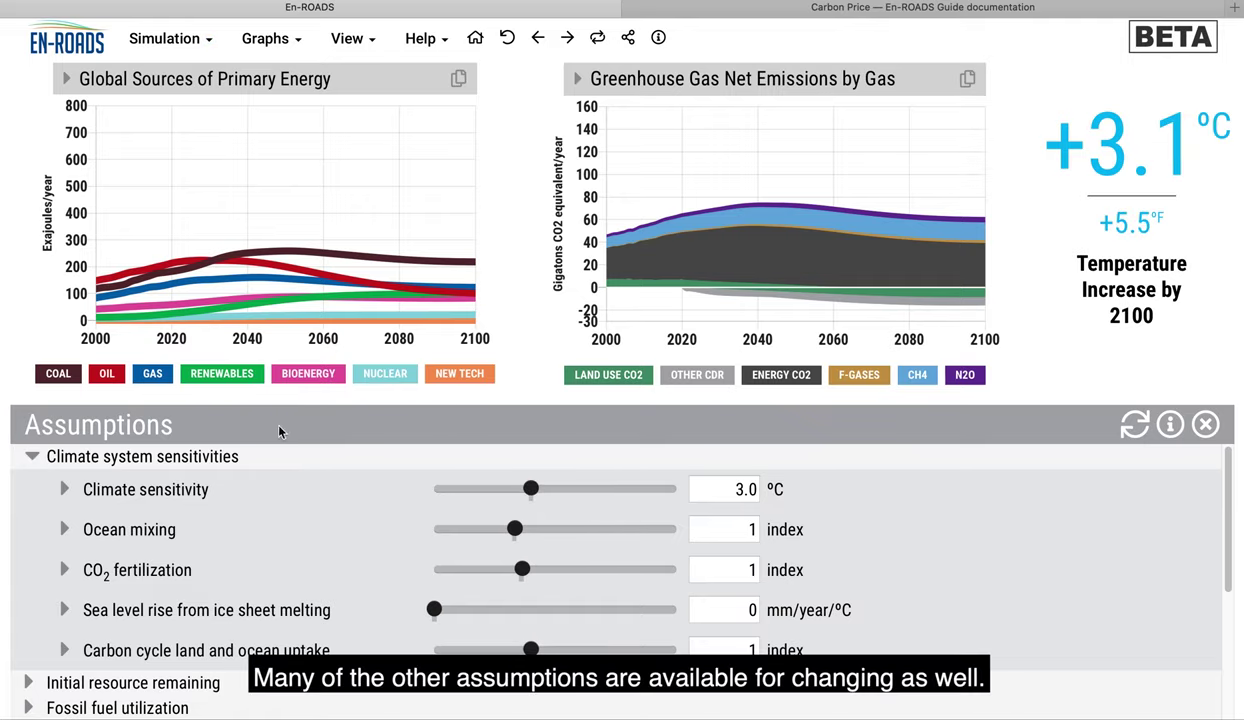
pyautogui.click(33, 457)
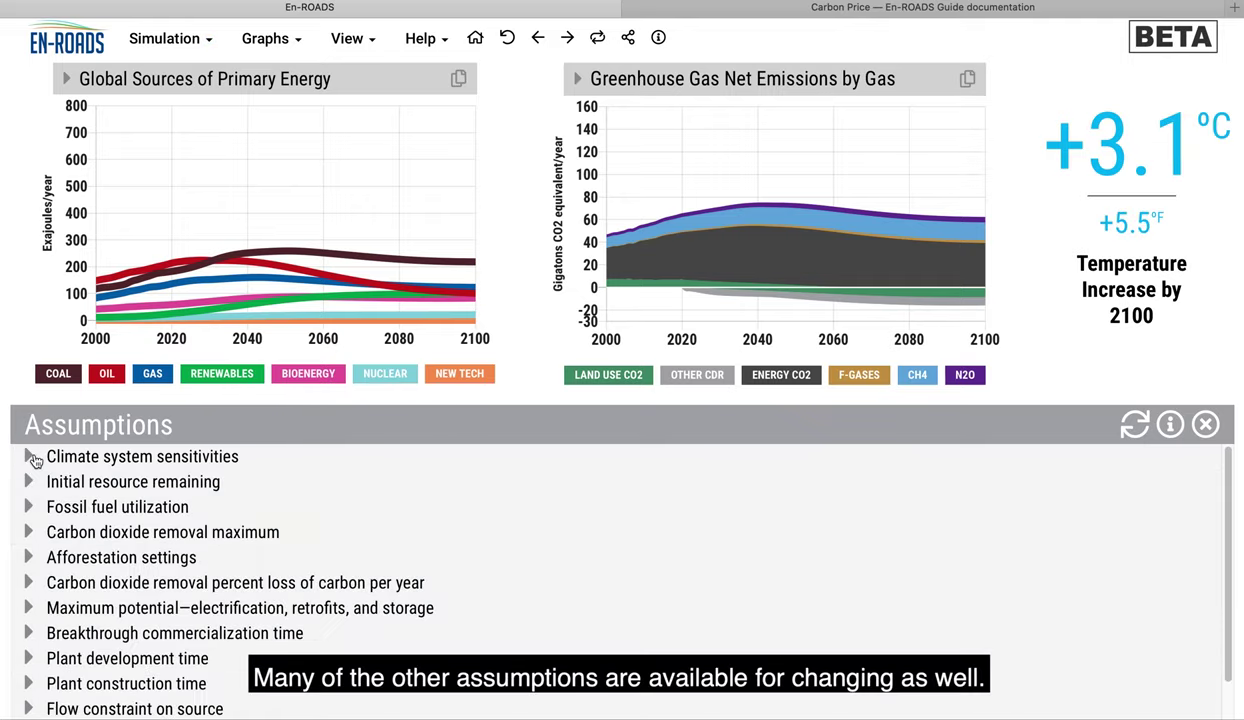
pyautogui.scroll(-2, 33, 457)
pyautogui.click(22, 327)
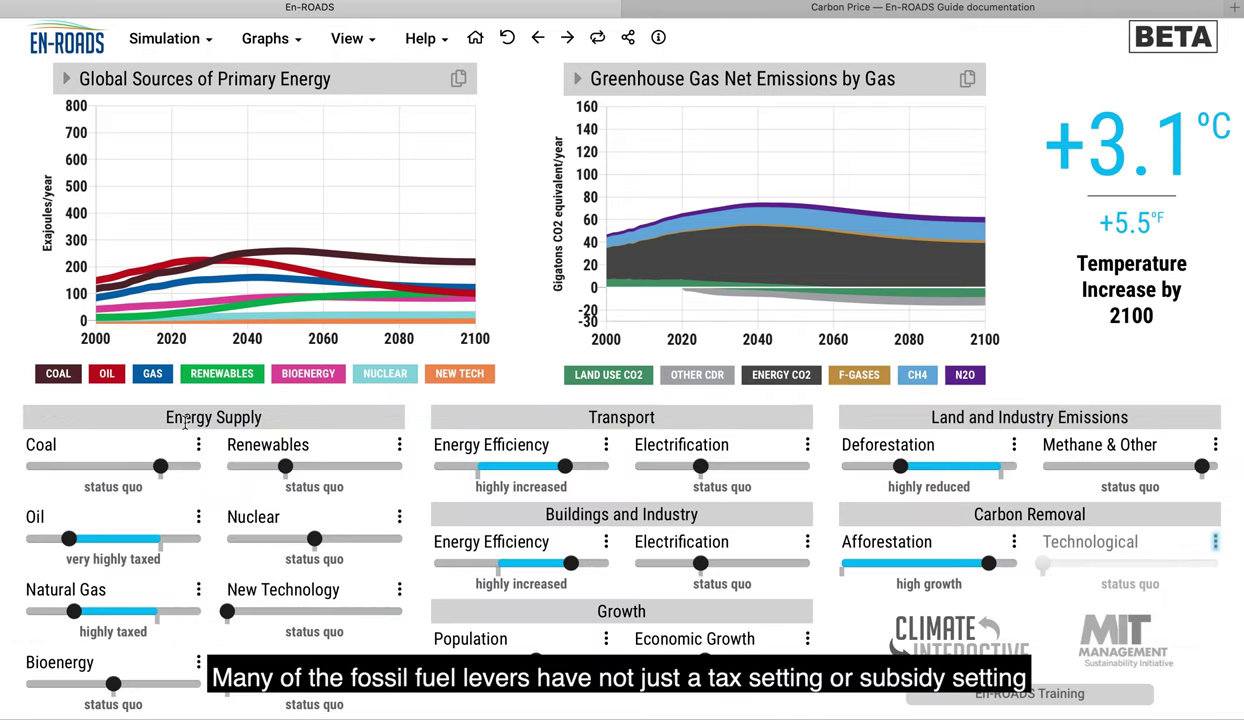
# Step: Reset all sliders, then try a very high coal tax and return coal to status quo
pyautogui.click(506, 37)
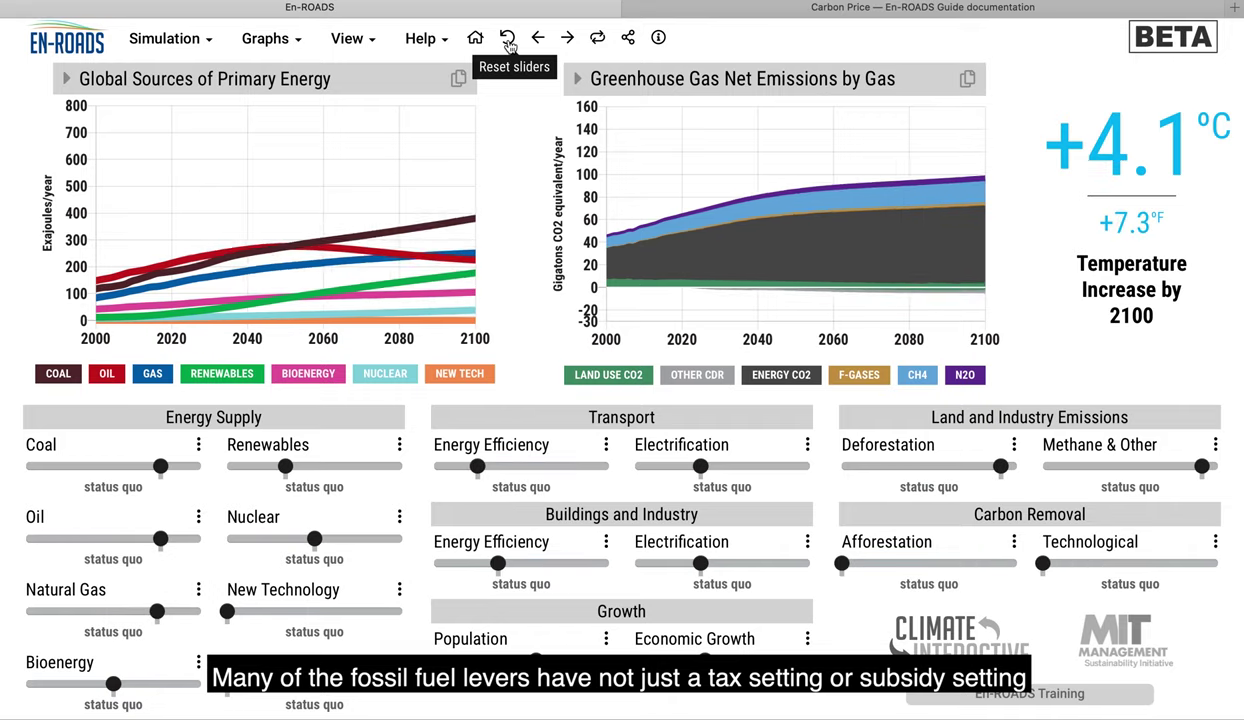
pyautogui.click(77, 467)
pyautogui.moveTo(188, 467); pyautogui.dragTo(173, 462)
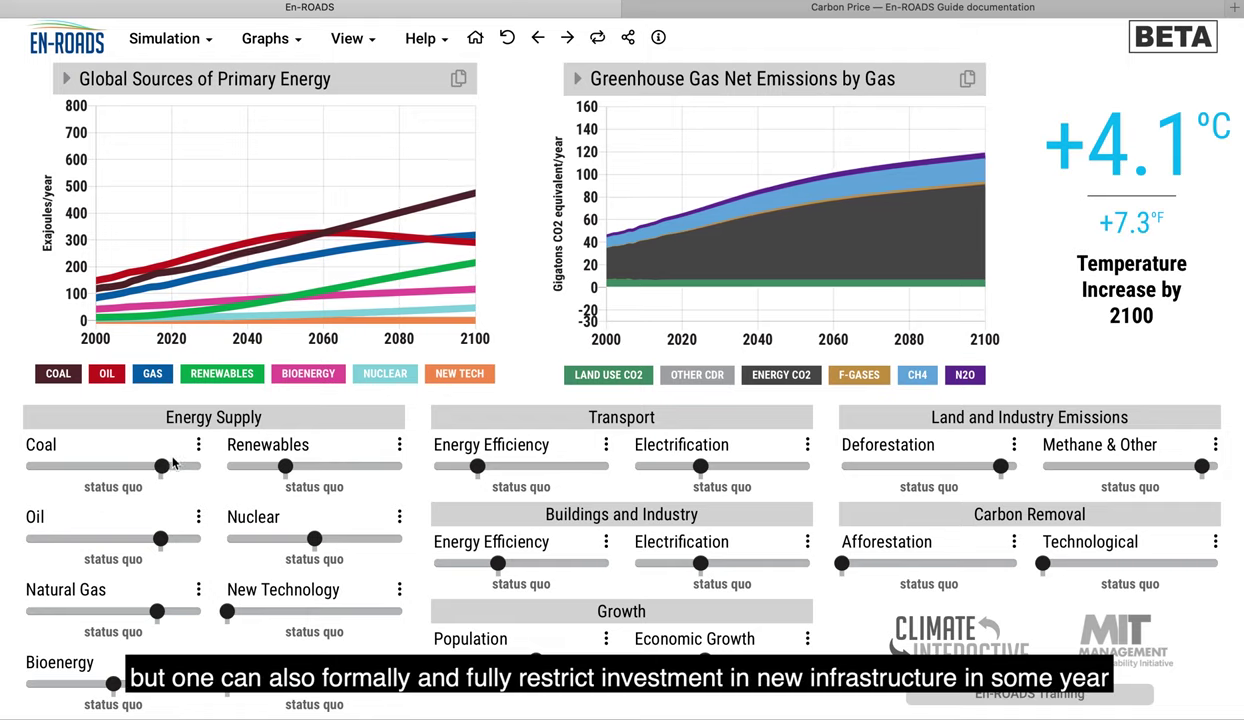
# Step: In coal details, stop new coal infrastructure from 2045 and cut utilization ~76%, then reset all sliders
pyautogui.click(198, 445)
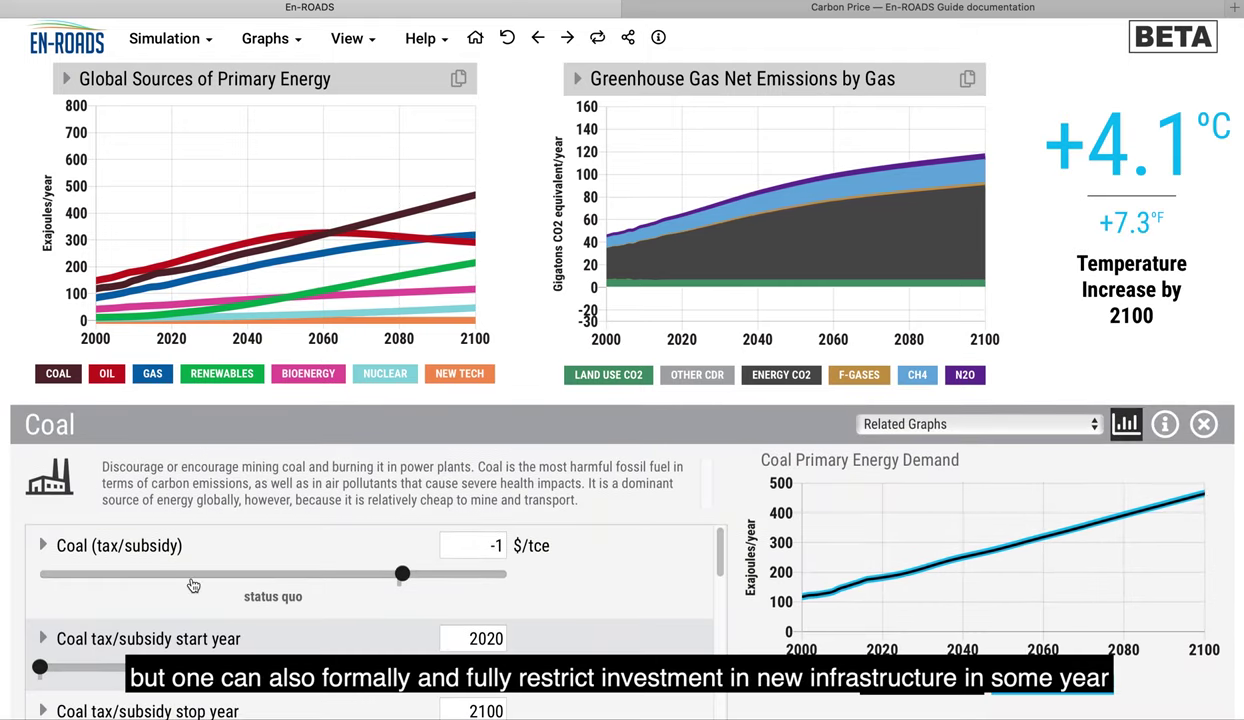
pyautogui.scroll(-3, 193, 580)
pyautogui.scroll(-5, 192, 585)
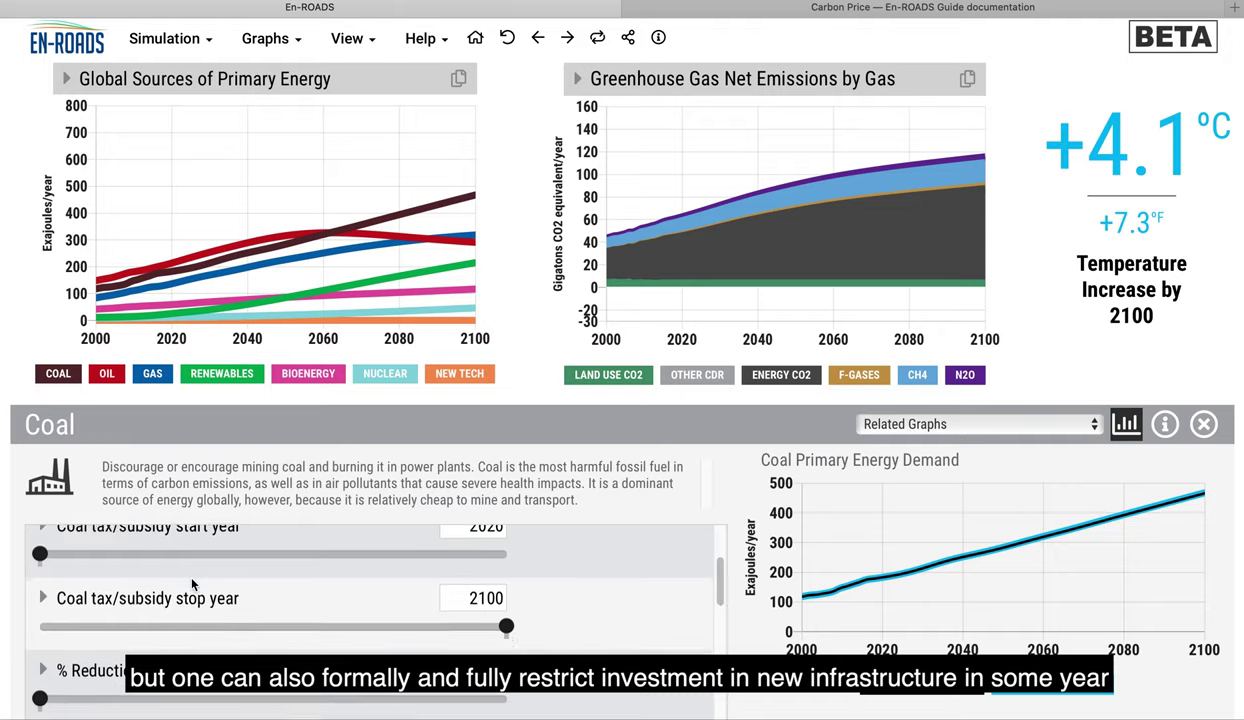
pyautogui.scroll(-2, 193, 585)
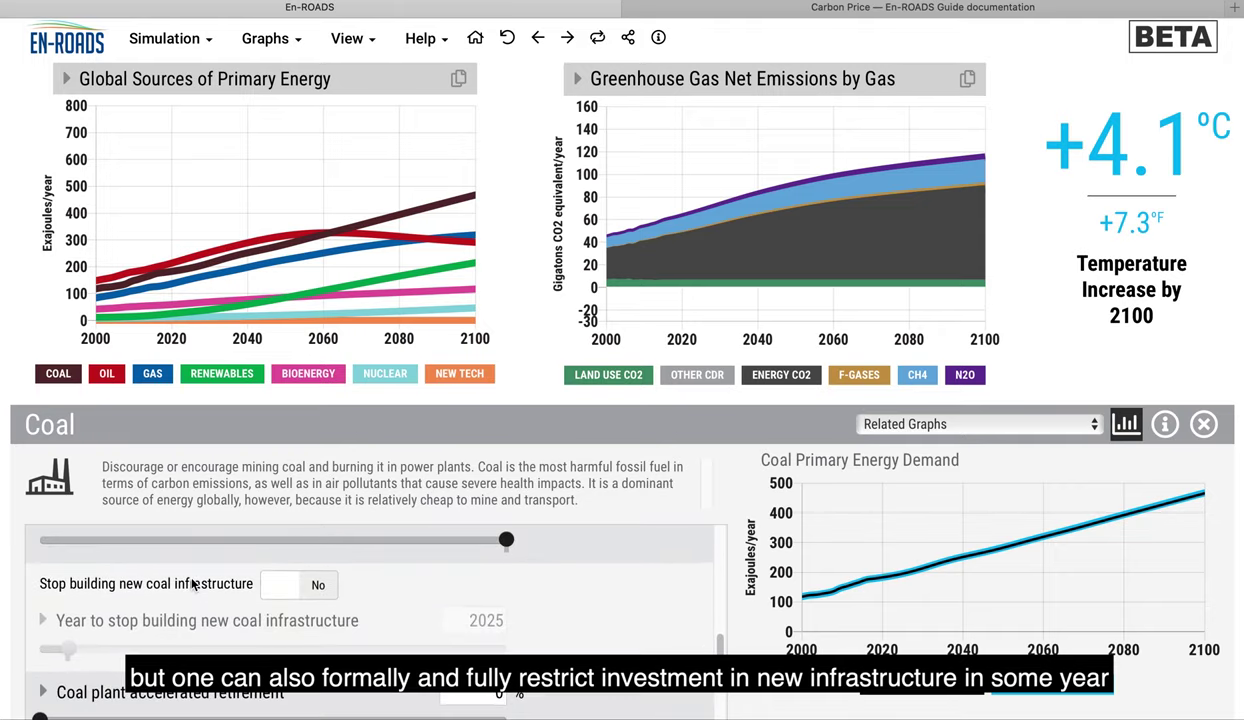
pyautogui.click(268, 592)
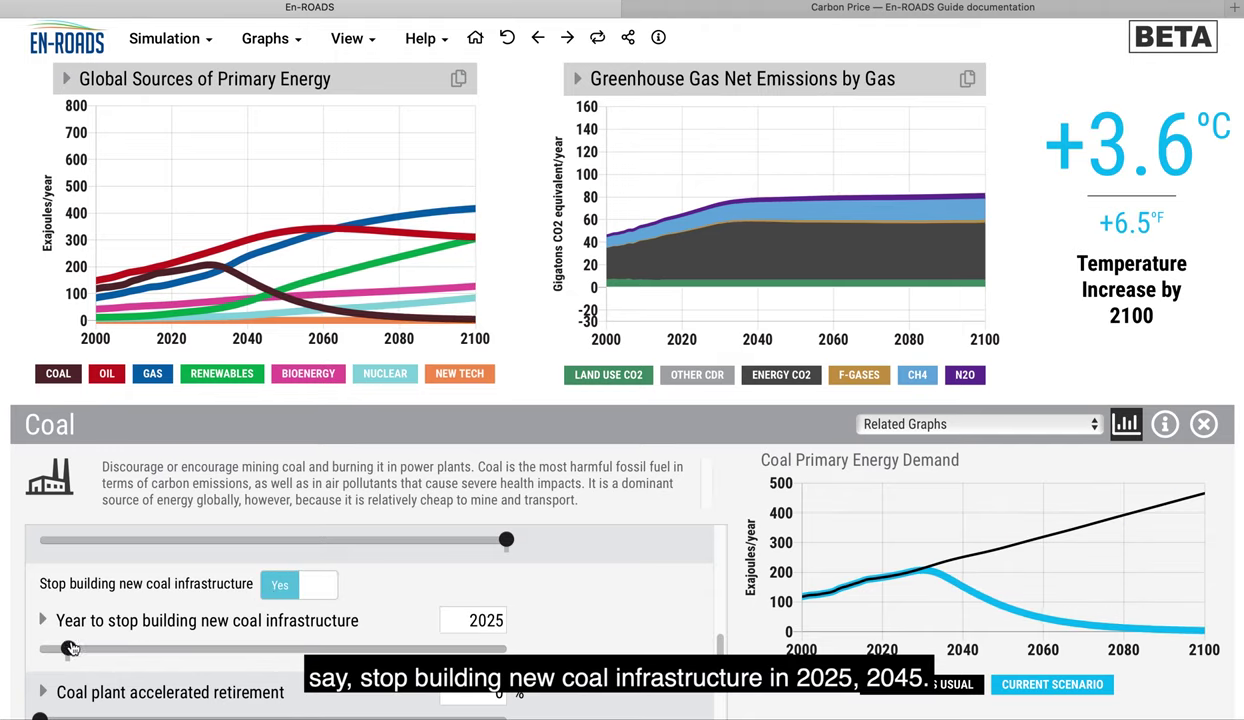
pyautogui.moveTo(72, 648); pyautogui.dragTo(186, 650)
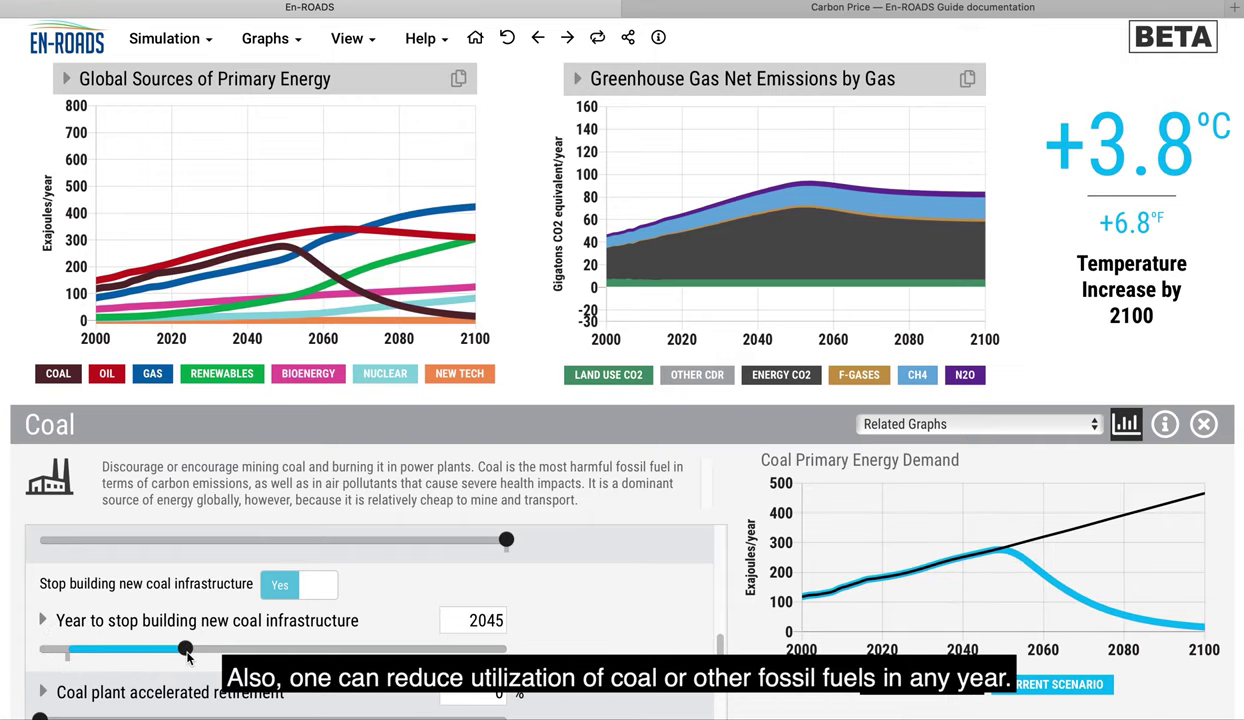
pyautogui.scroll(5, 186, 648)
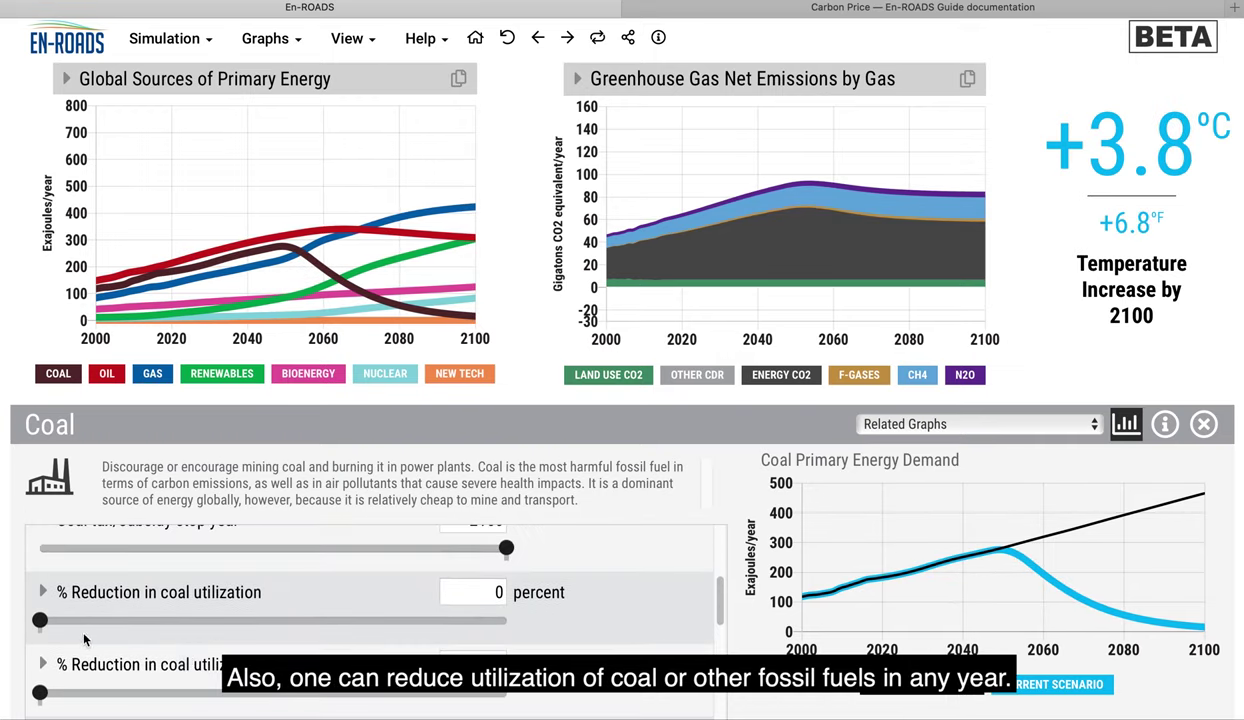
pyautogui.moveTo(40, 620); pyautogui.dragTo(398, 652)
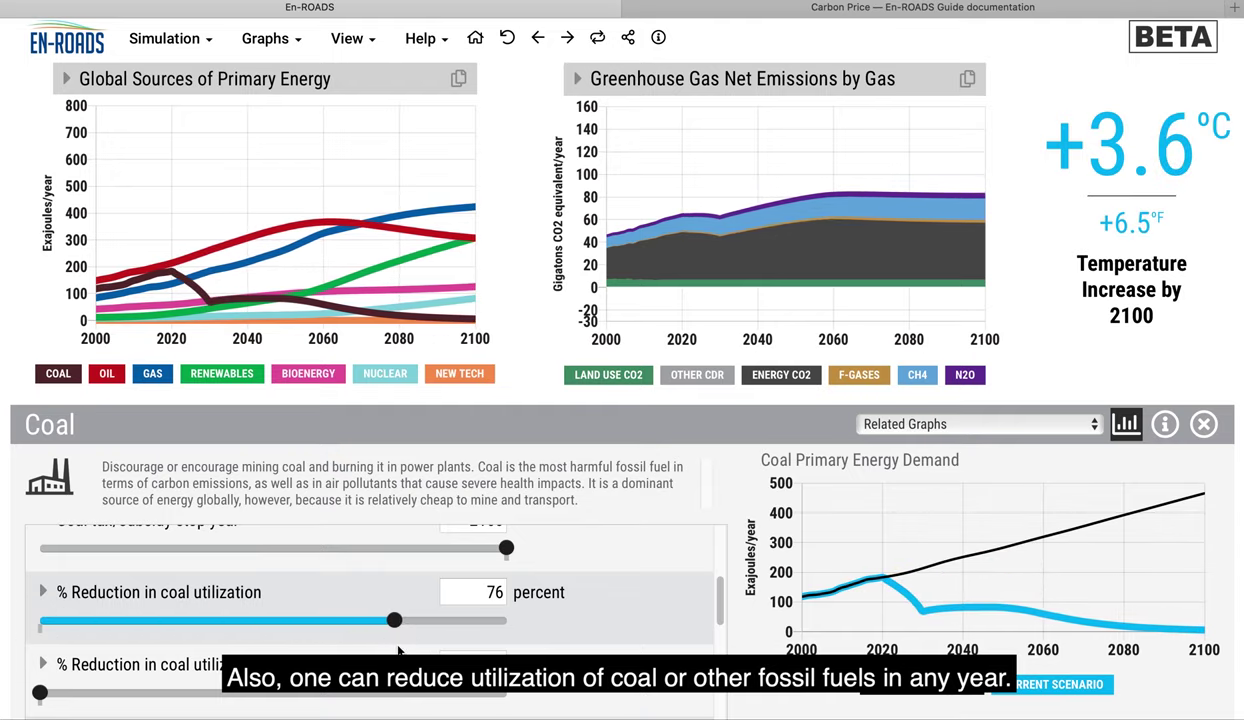
pyautogui.click(508, 41)
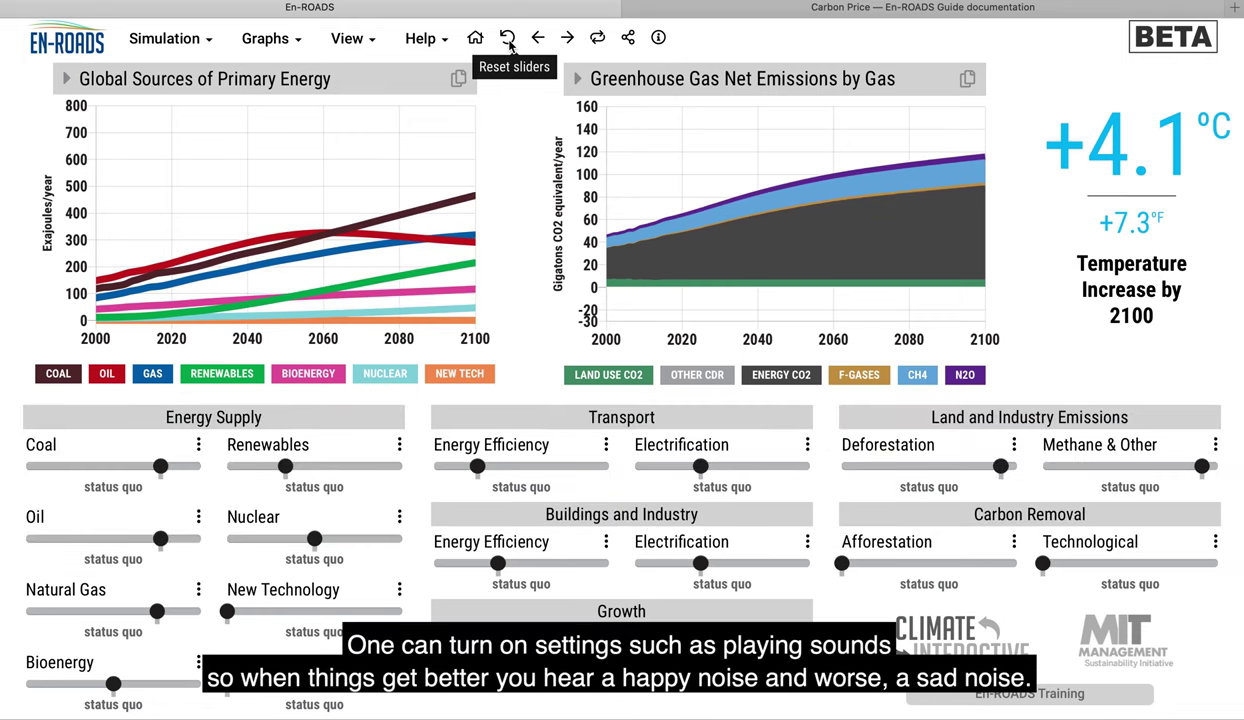
# Step: Turn on Play Sounds for outcome changes from the View menu
pyautogui.click(421, 42)
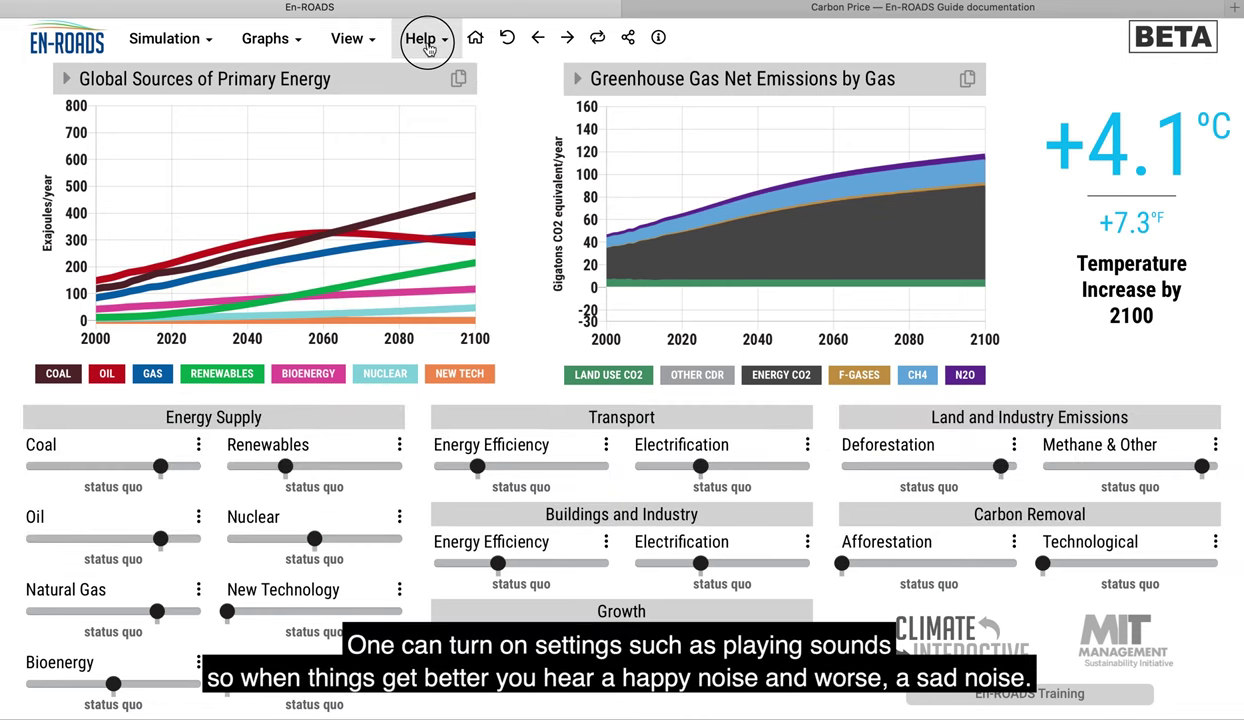
pyautogui.click(366, 46)
pyautogui.click(399, 197)
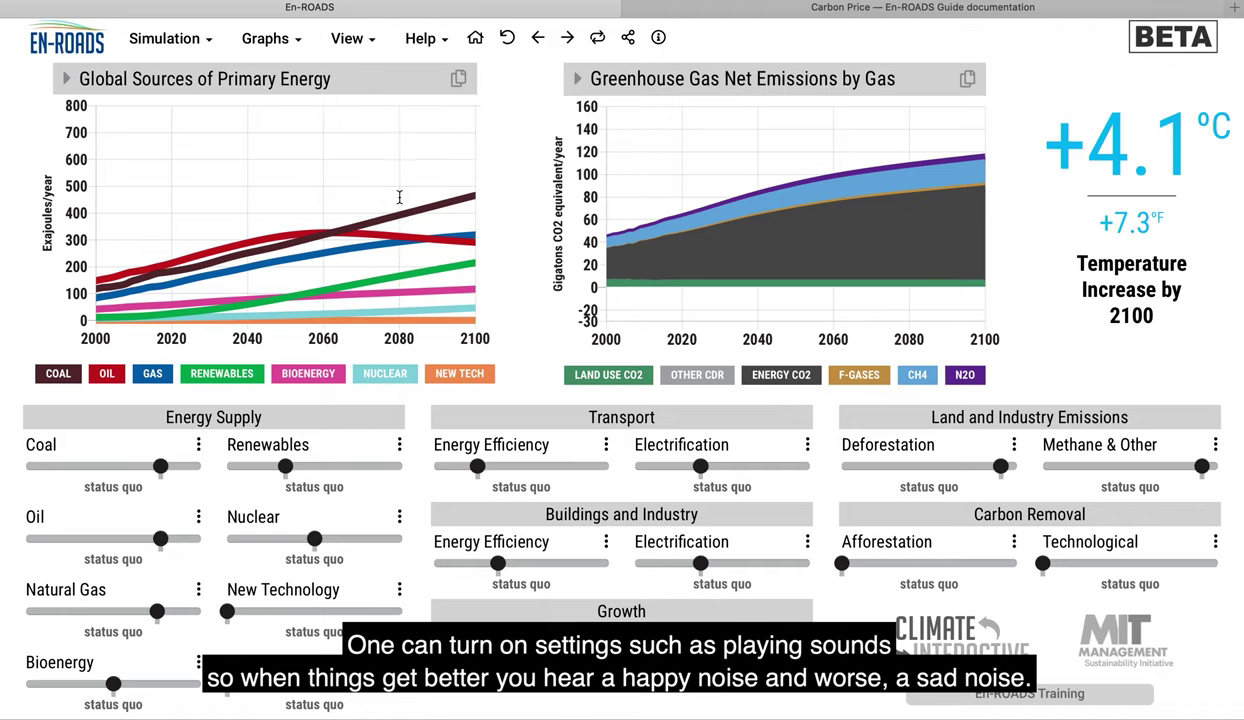
# Step: Set transport energy efficiency to discouraged and heavily subsidize renewables
pyautogui.click(571, 466)
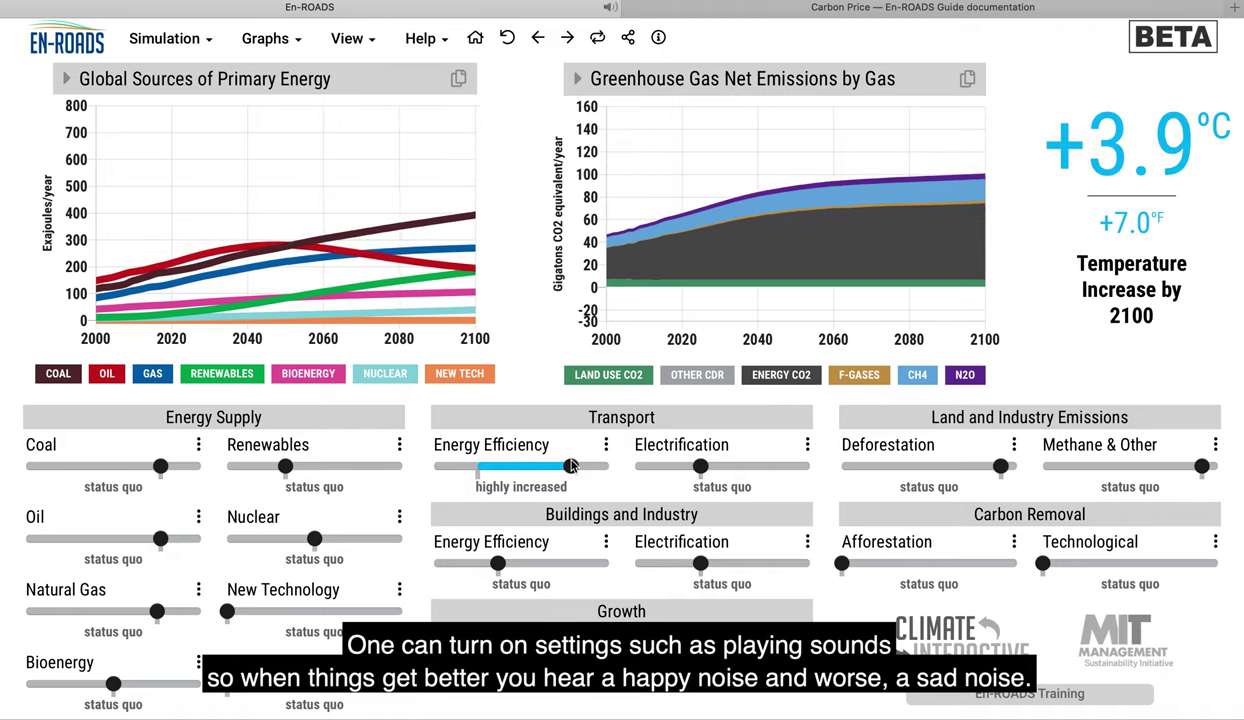
pyautogui.click(459, 468)
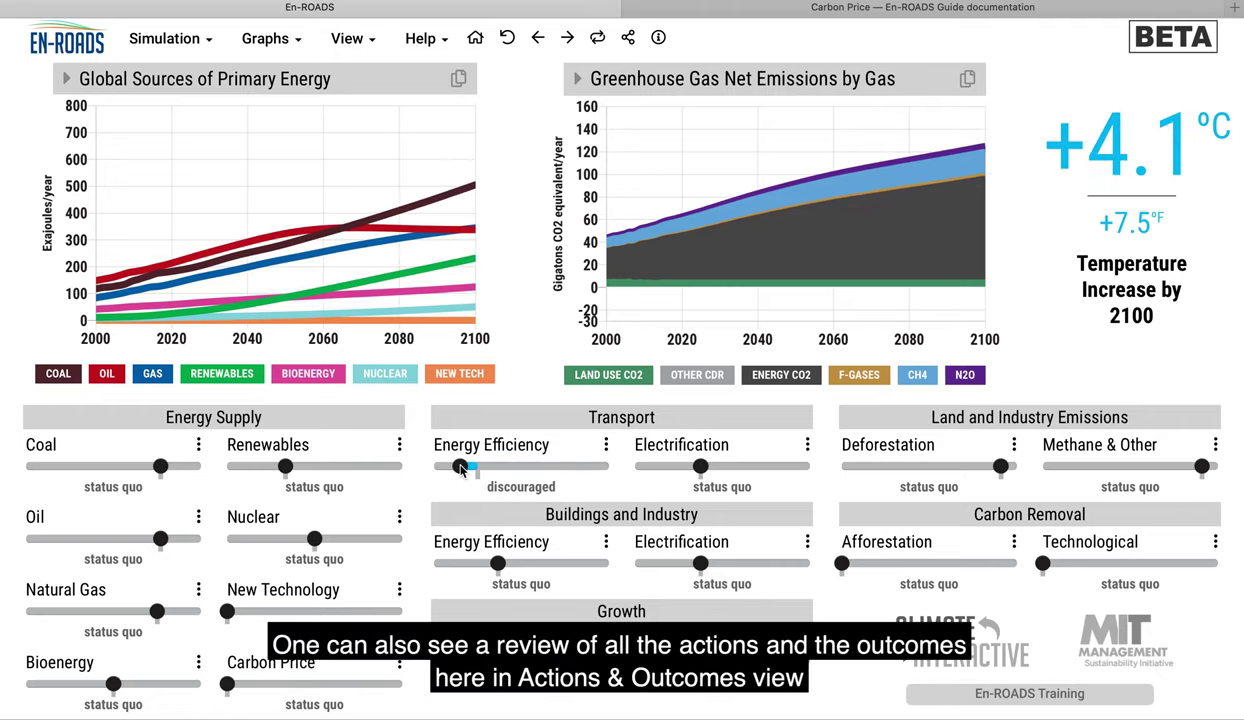
pyautogui.click(367, 464)
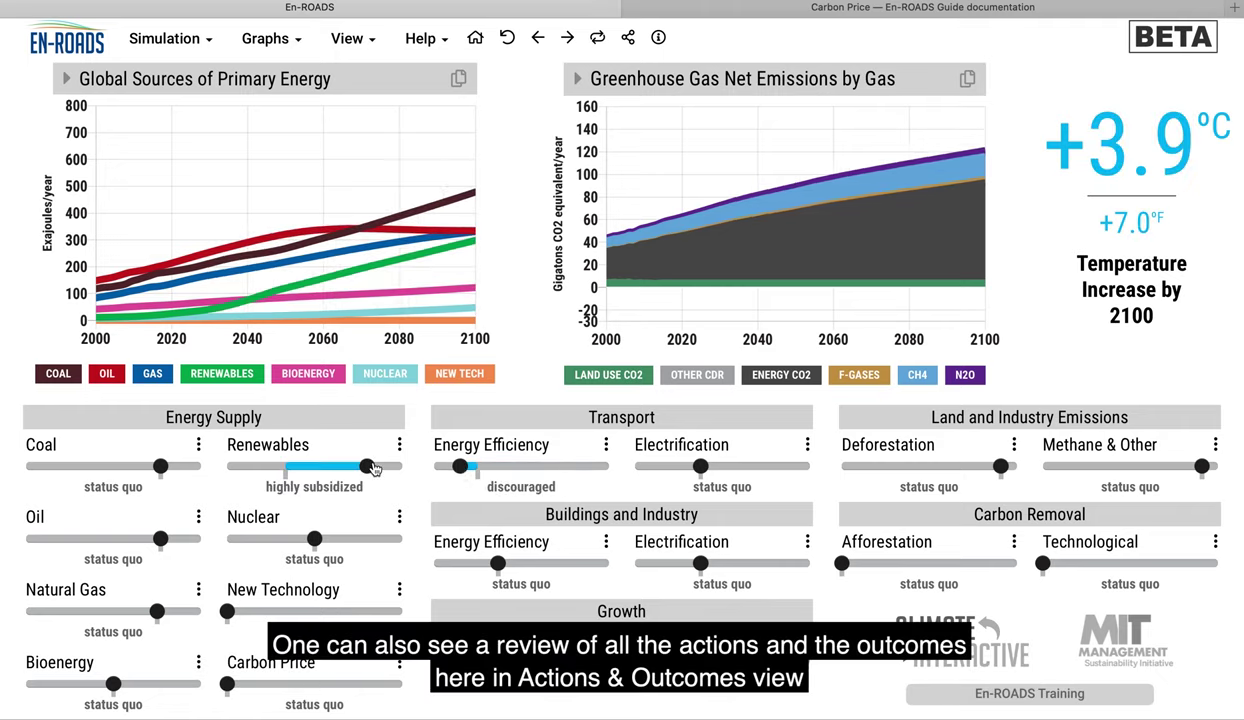
# Step: Heavily subsidize nuclear power and show the Actions & Outcomes summary
pyautogui.click(388, 540)
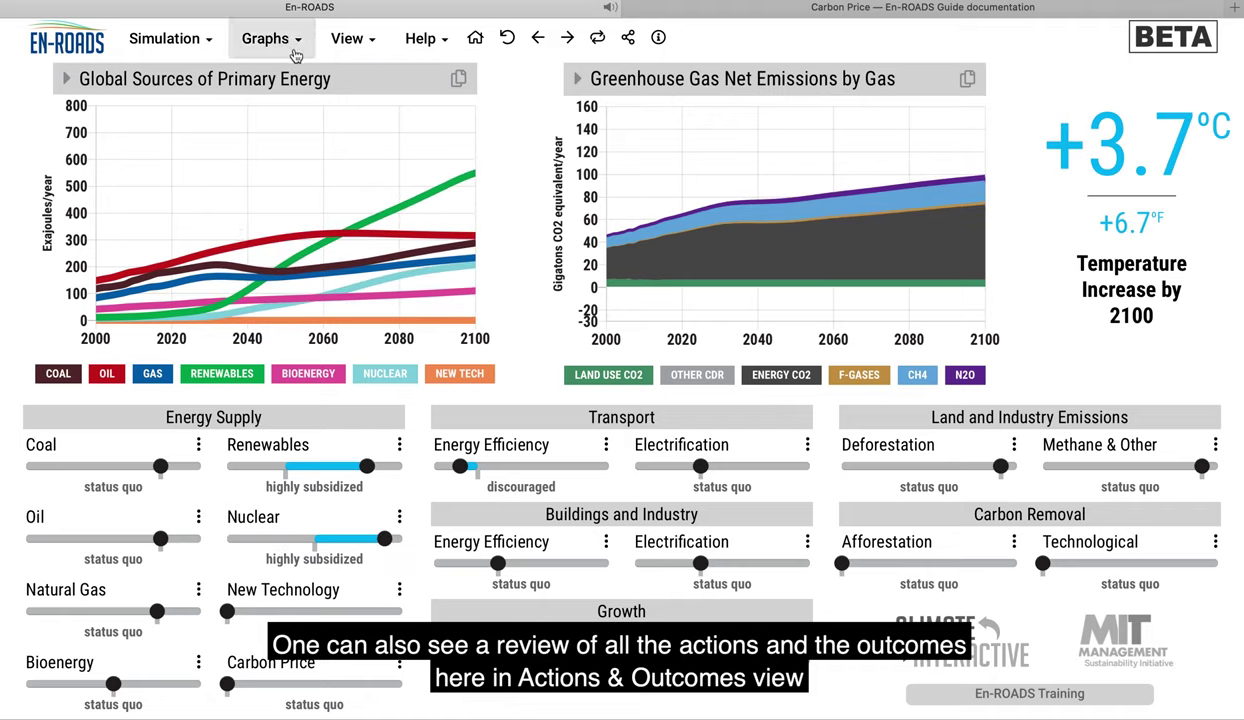
pyautogui.click(349, 40)
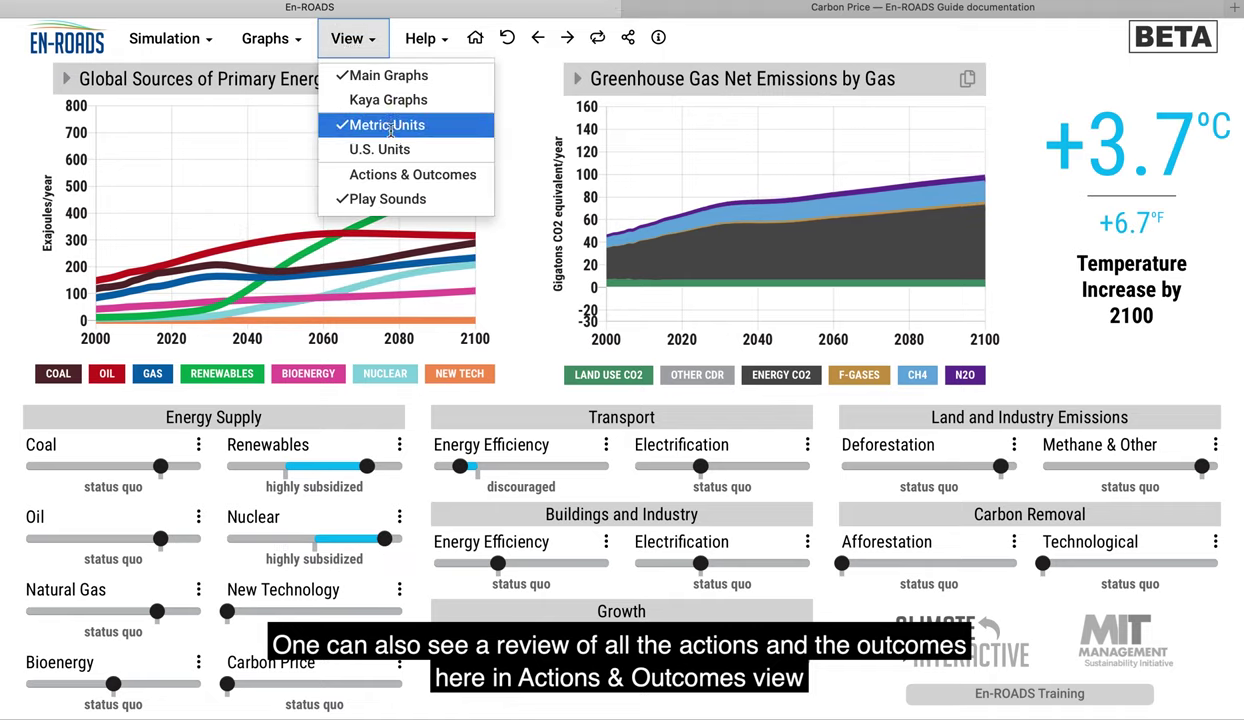
pyautogui.click(405, 174)
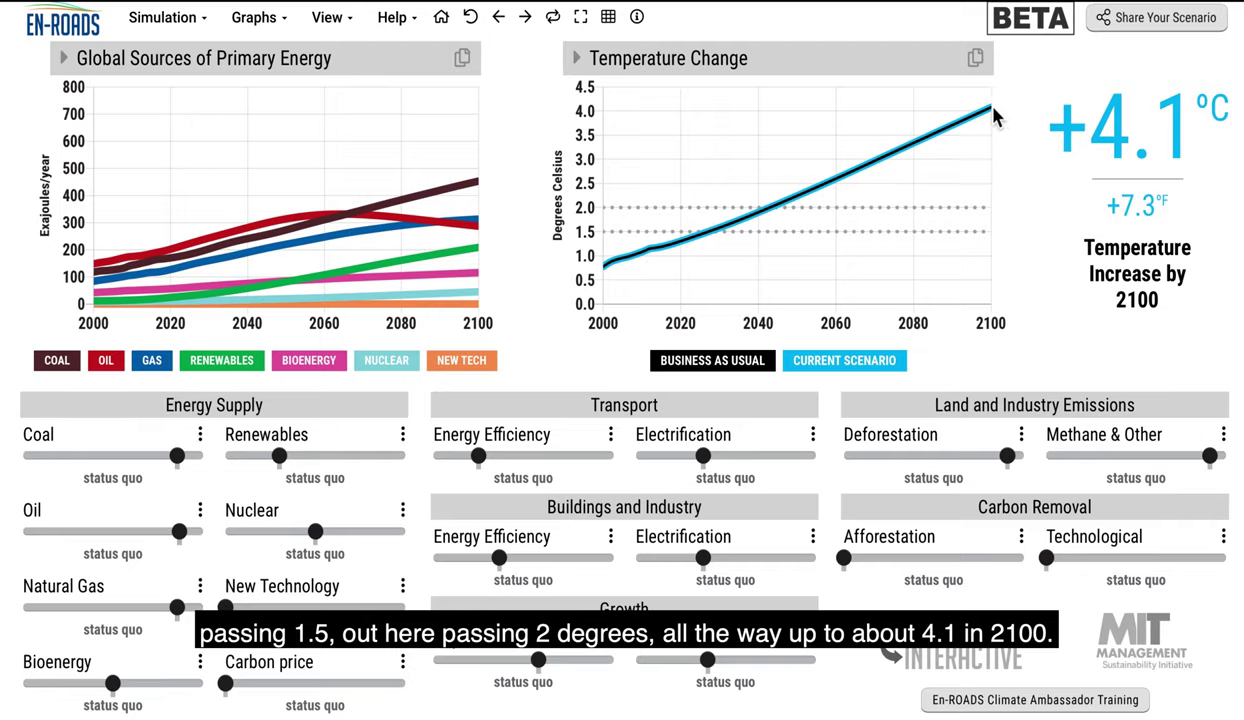
# Step: From the miniature graphs, put GHG Net Emissions beside global sources of primary energy
pyautogui.click(609, 18)
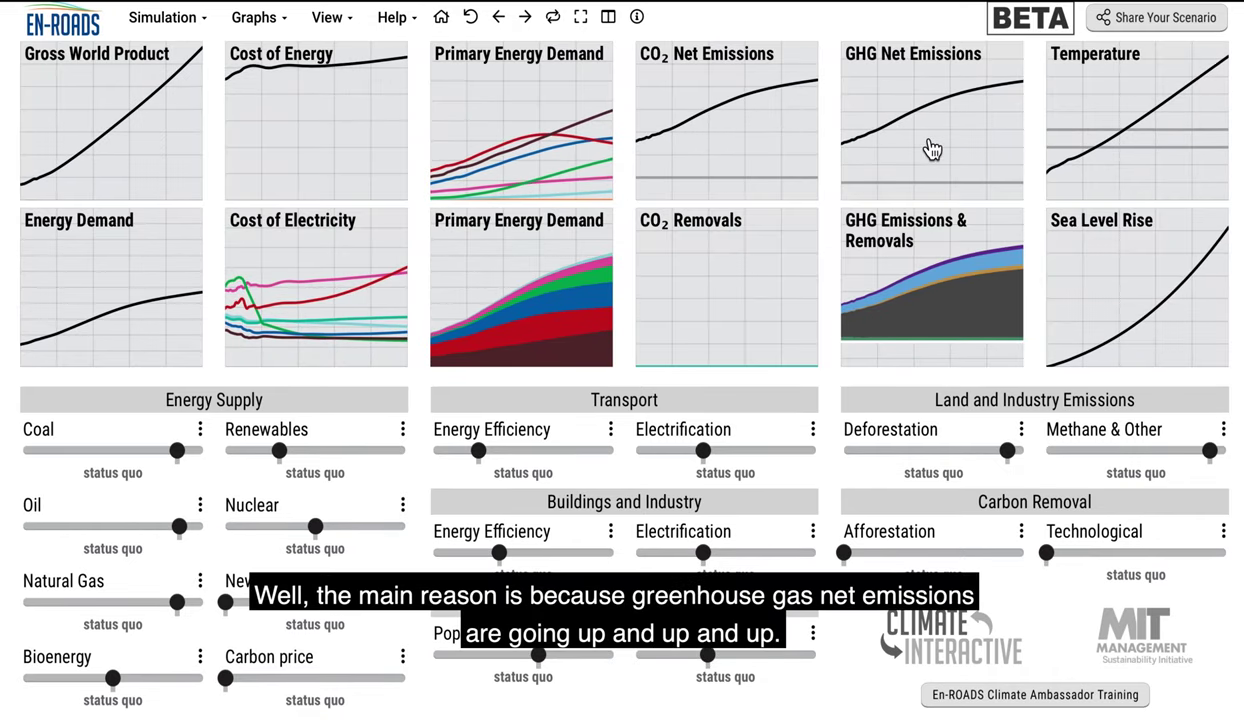
pyautogui.click(931, 150)
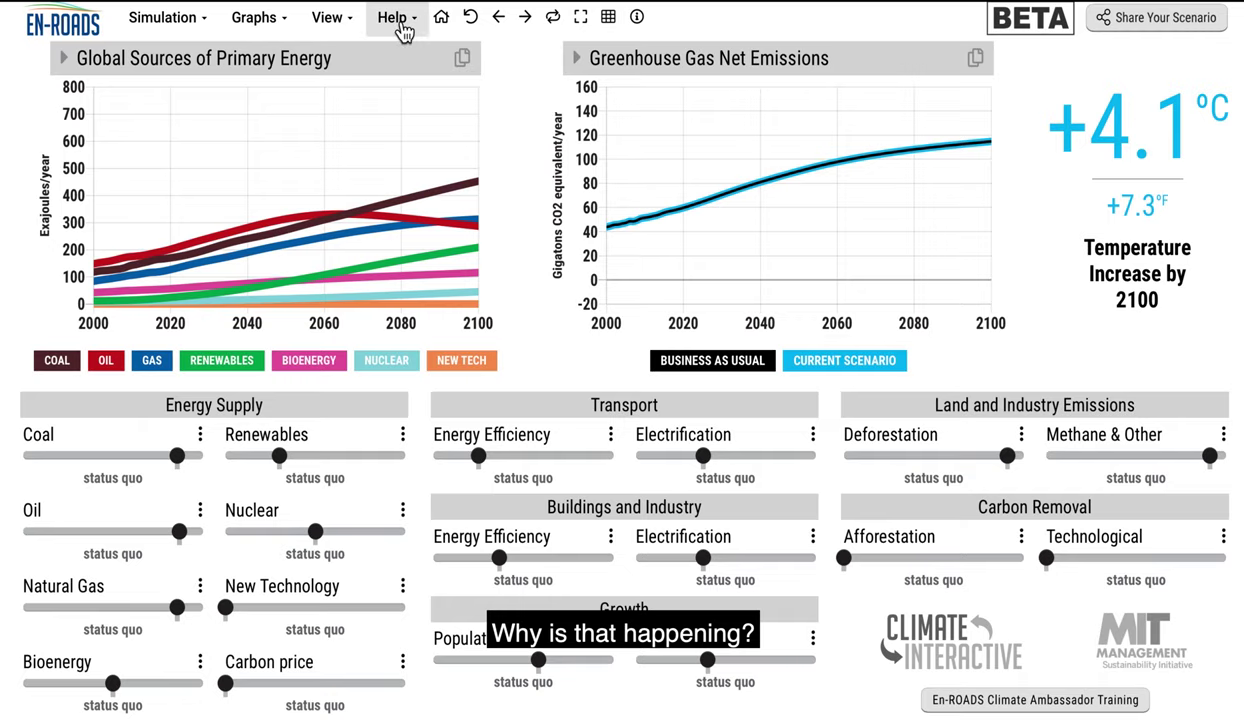
# Step: Switch to Kaya Graphs and inspect the population, GDP per capita, energy and carbon intensity curves
pyautogui.click(352, 25)
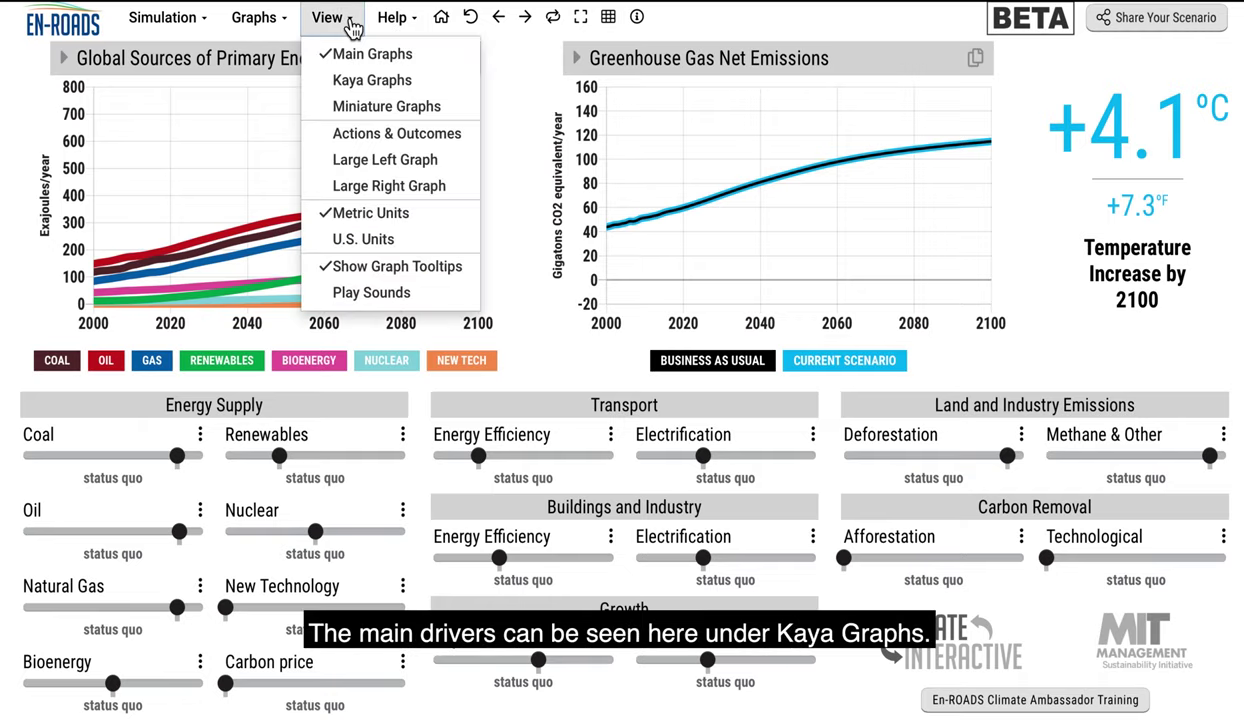
pyautogui.click(350, 78)
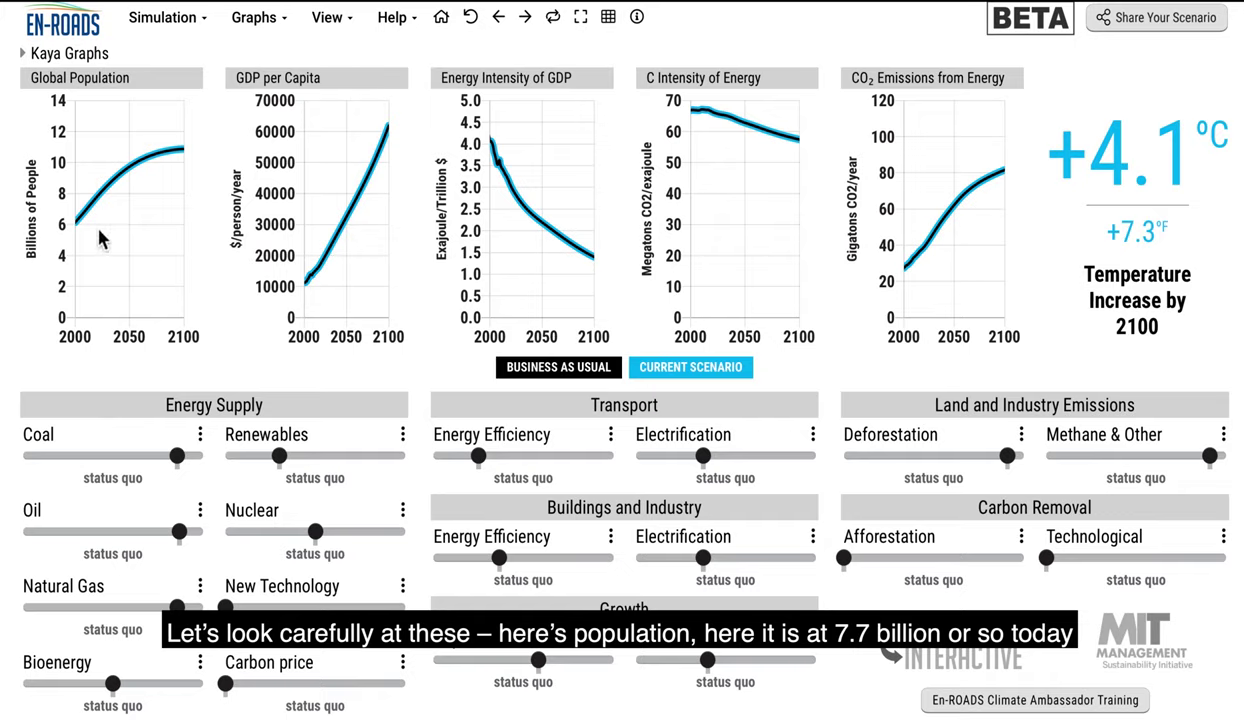
pyautogui.moveTo(92, 207)
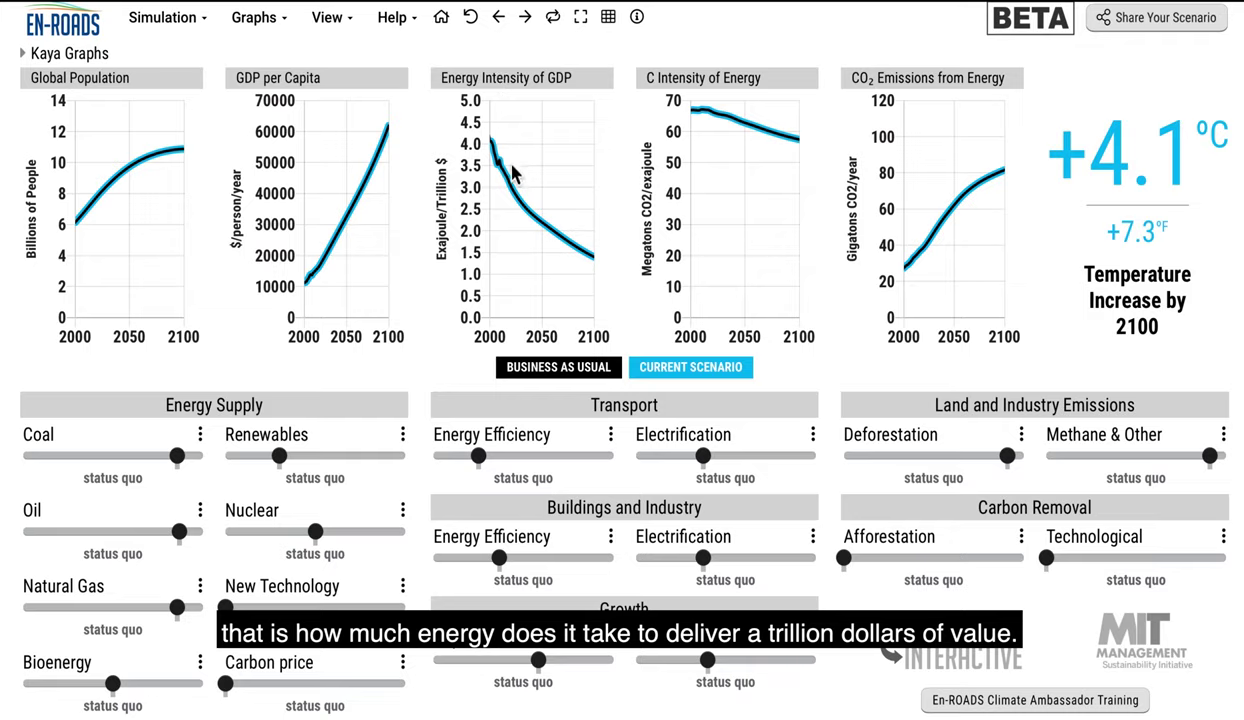
pyautogui.moveTo(503, 162)
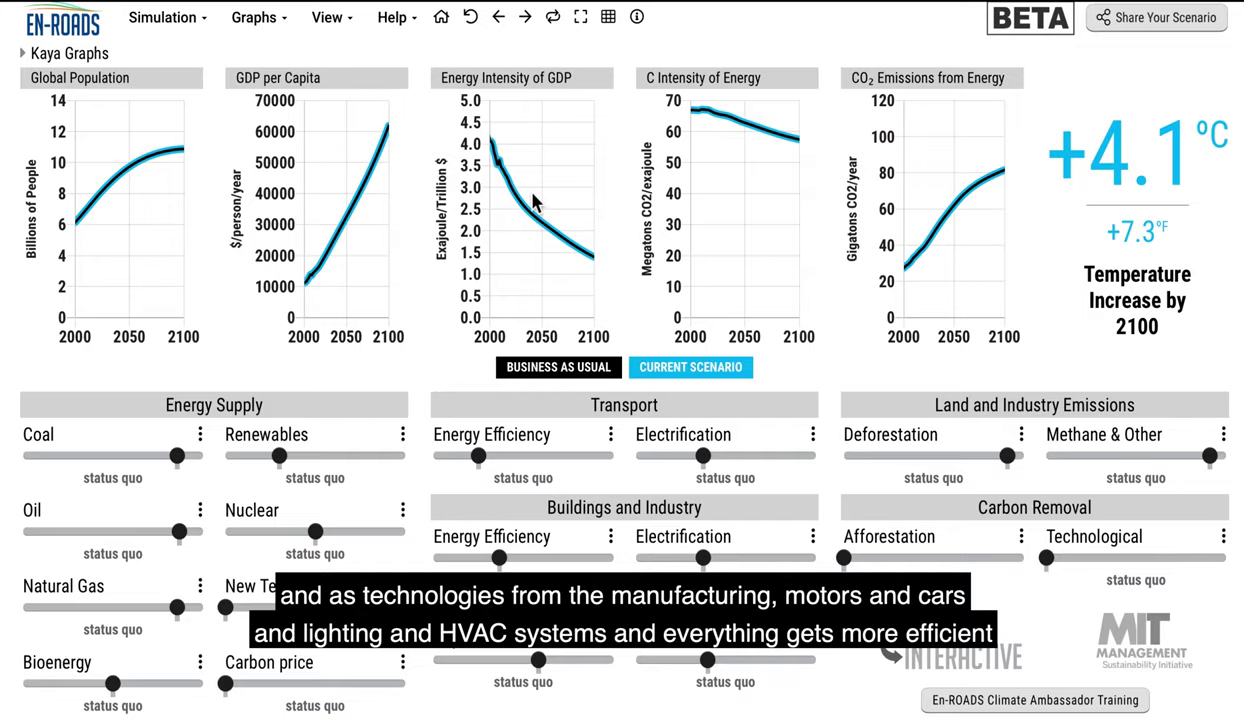
pyautogui.moveTo(532, 224)
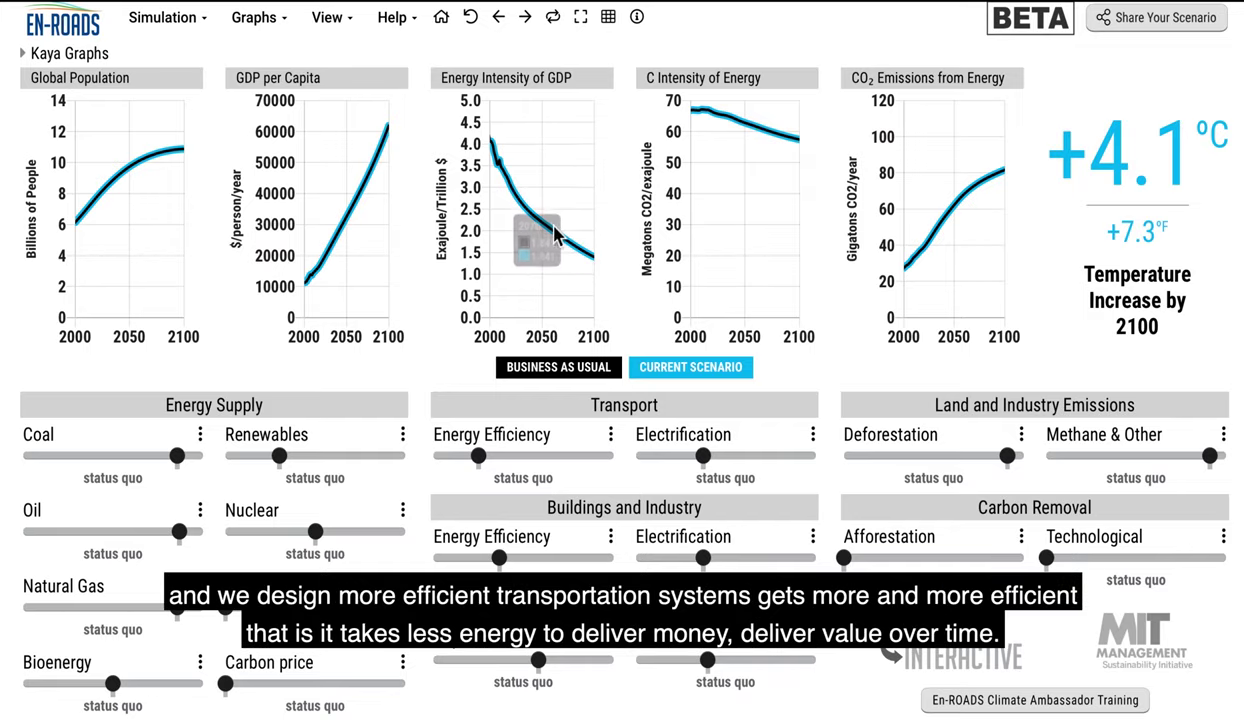
pyautogui.moveTo(593, 261)
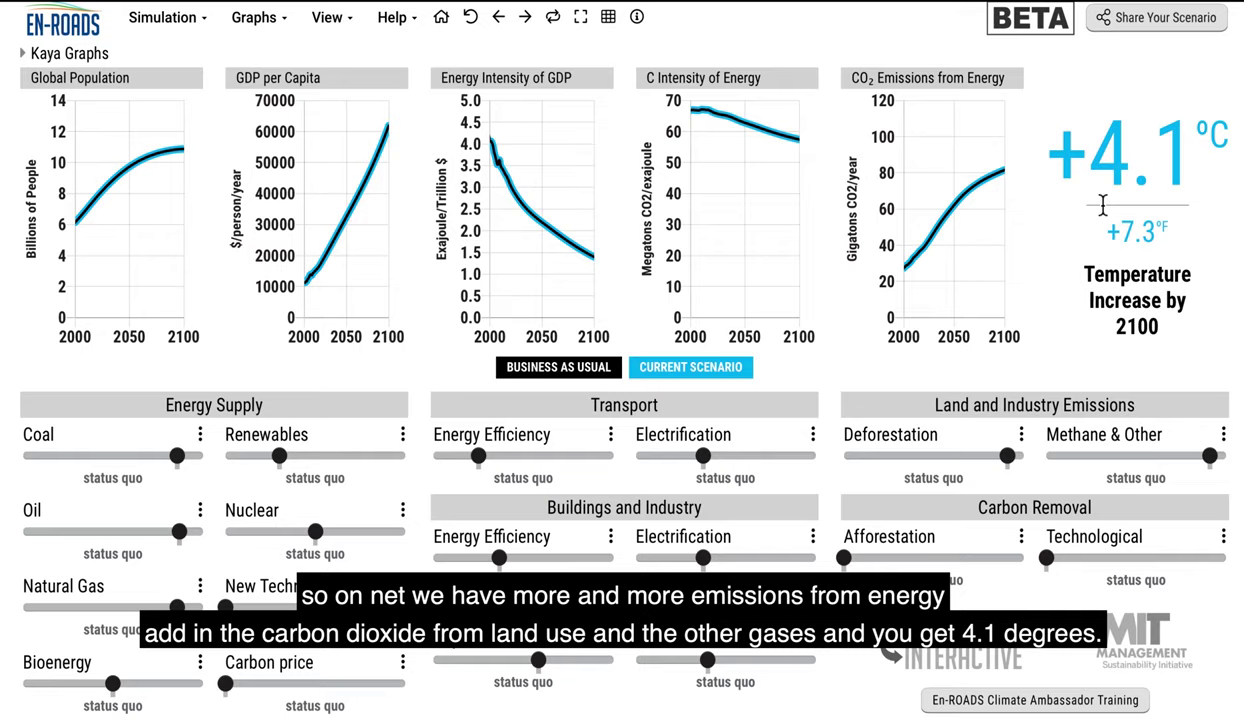
# Step: Return to Main Graphs and chart greenhouse gas emissions by gas from the miniature graphs
pyautogui.click(443, 25)
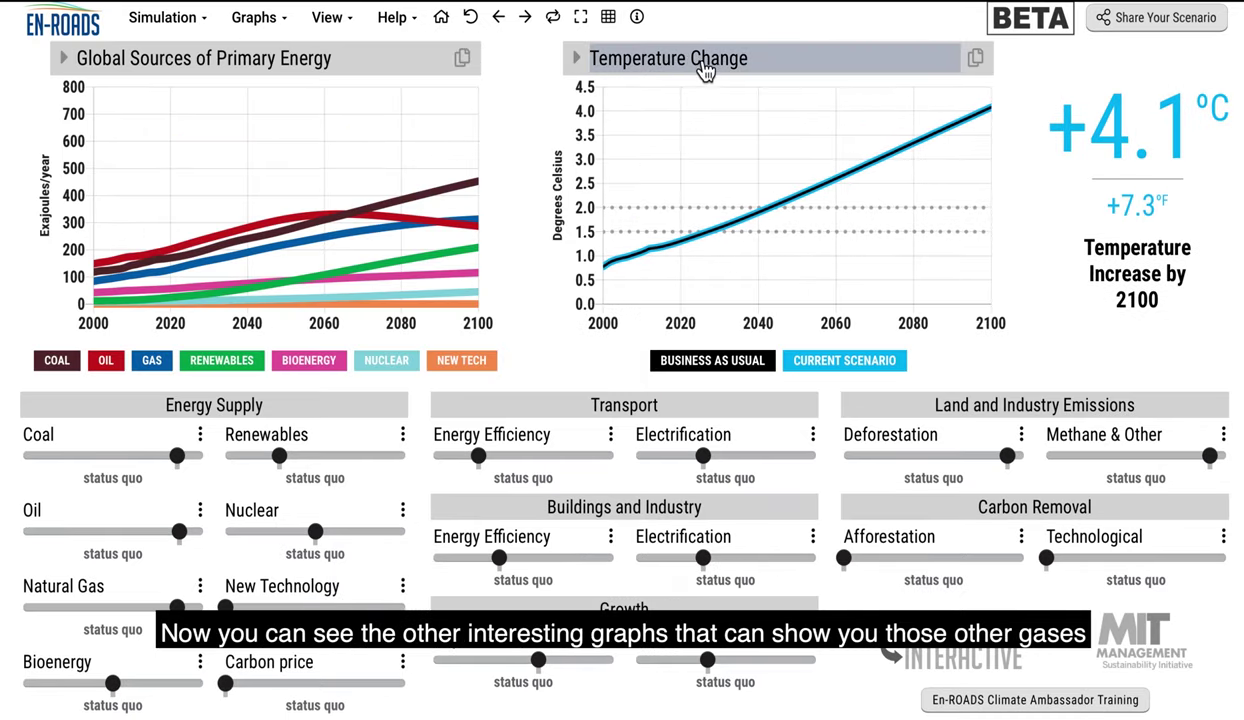
pyautogui.click(611, 22)
pyautogui.click(978, 320)
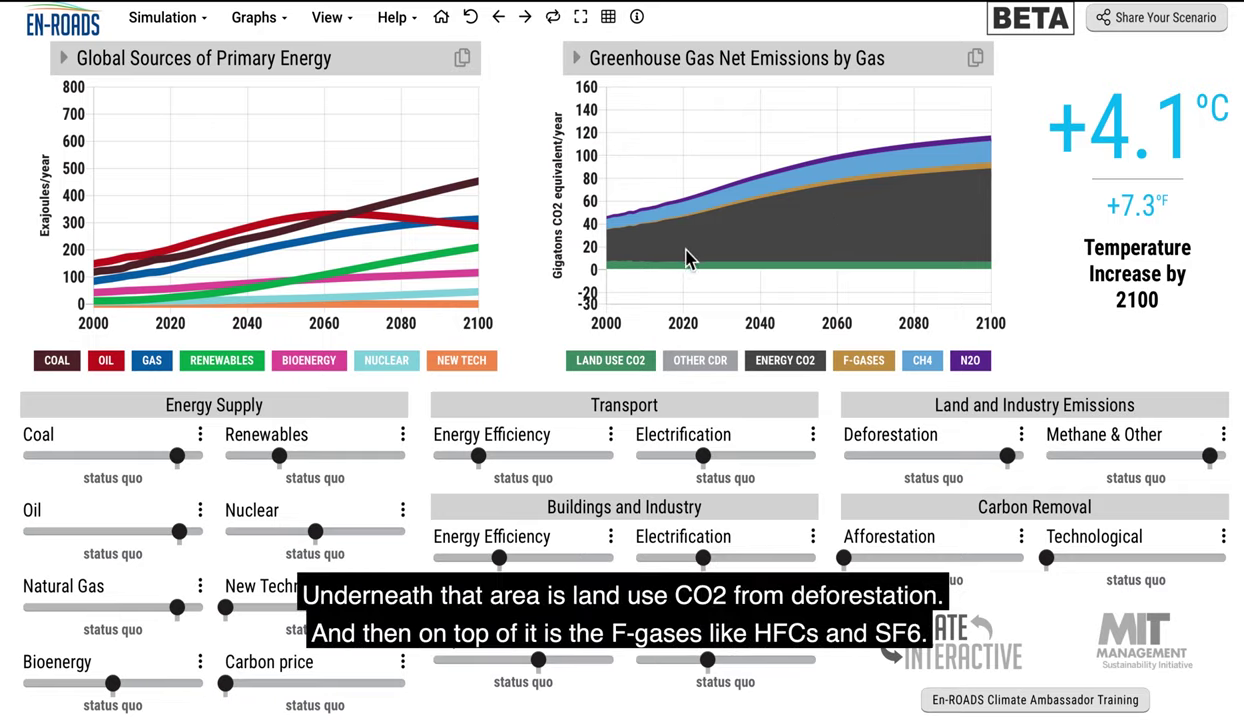
pyautogui.moveTo(689, 271)
pyautogui.moveTo(690, 213)
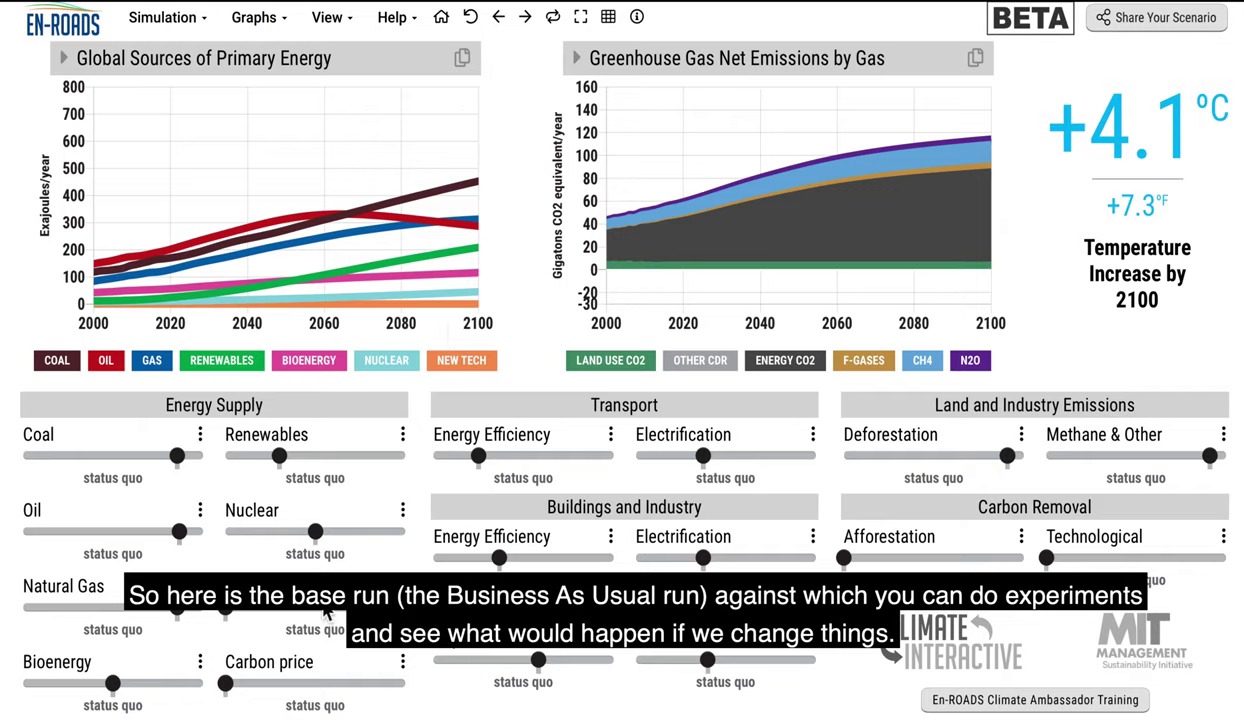
# Step: Reset New Technology, try coal very highly taxed then subsidized, and return coal to status quo
pyautogui.click(229, 610)
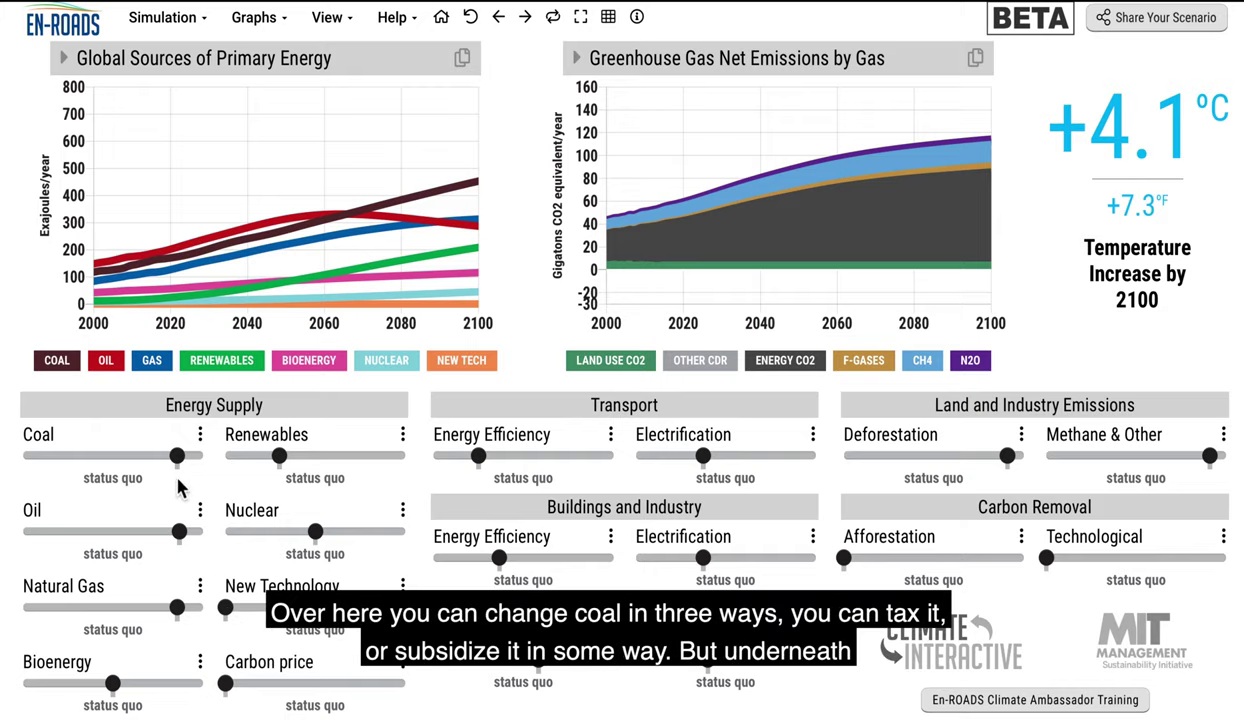
pyautogui.click(92, 456)
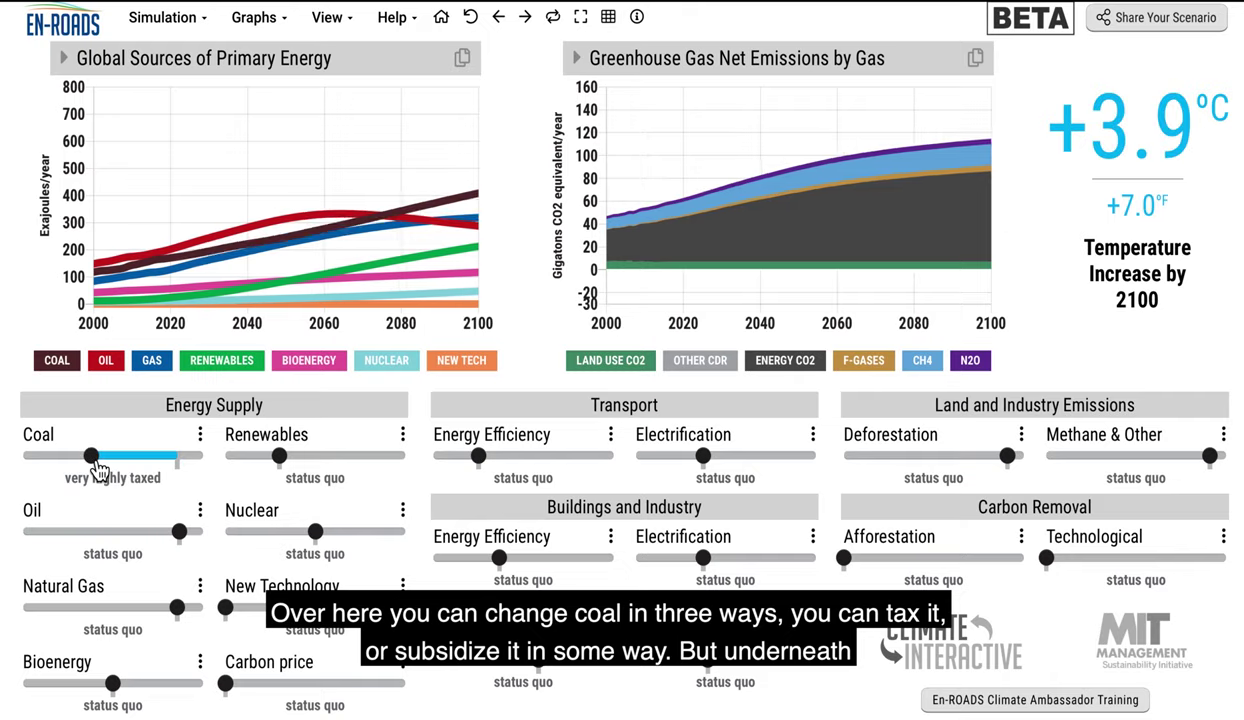
pyautogui.click(187, 460)
pyautogui.click(183, 462)
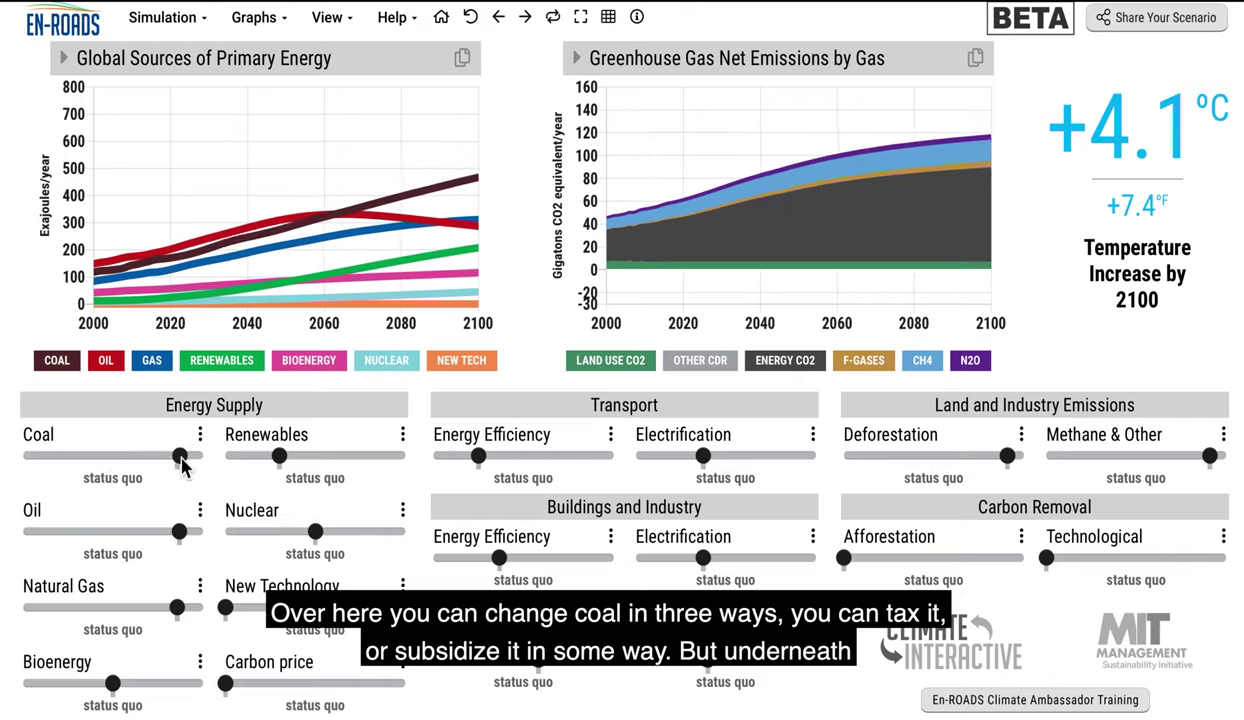
pyautogui.click(201, 436)
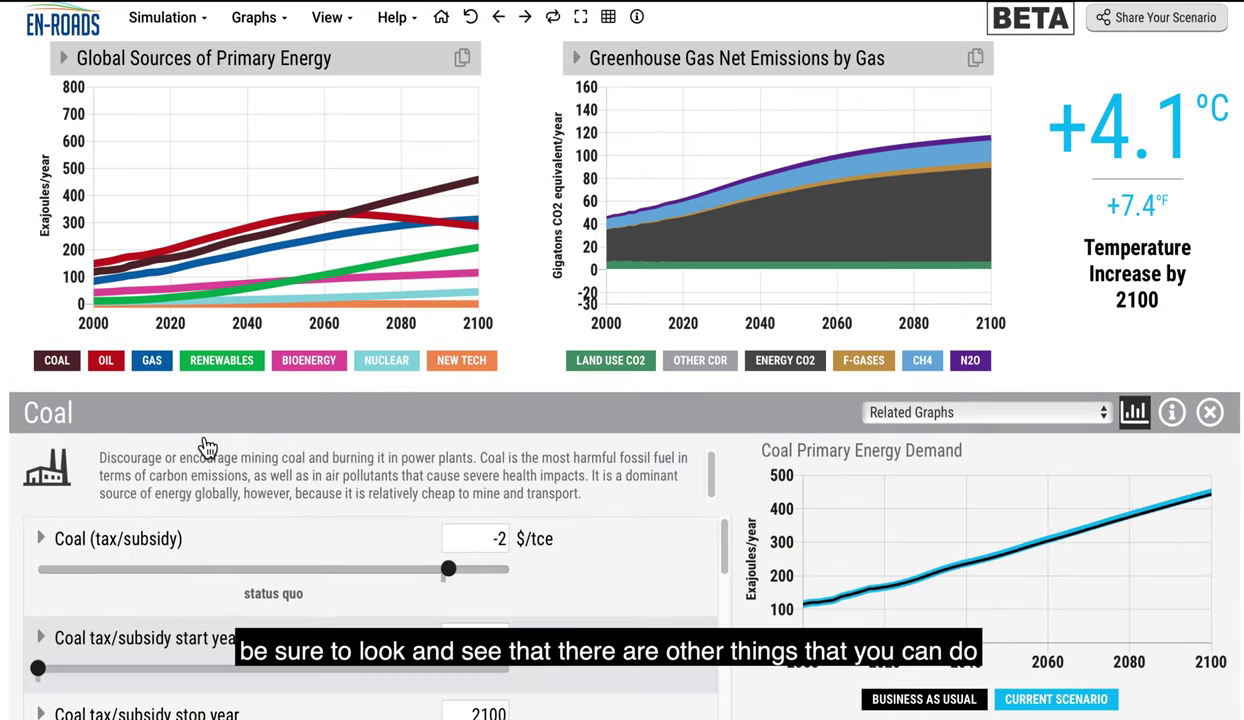
pyautogui.scroll(-6, 187, 592)
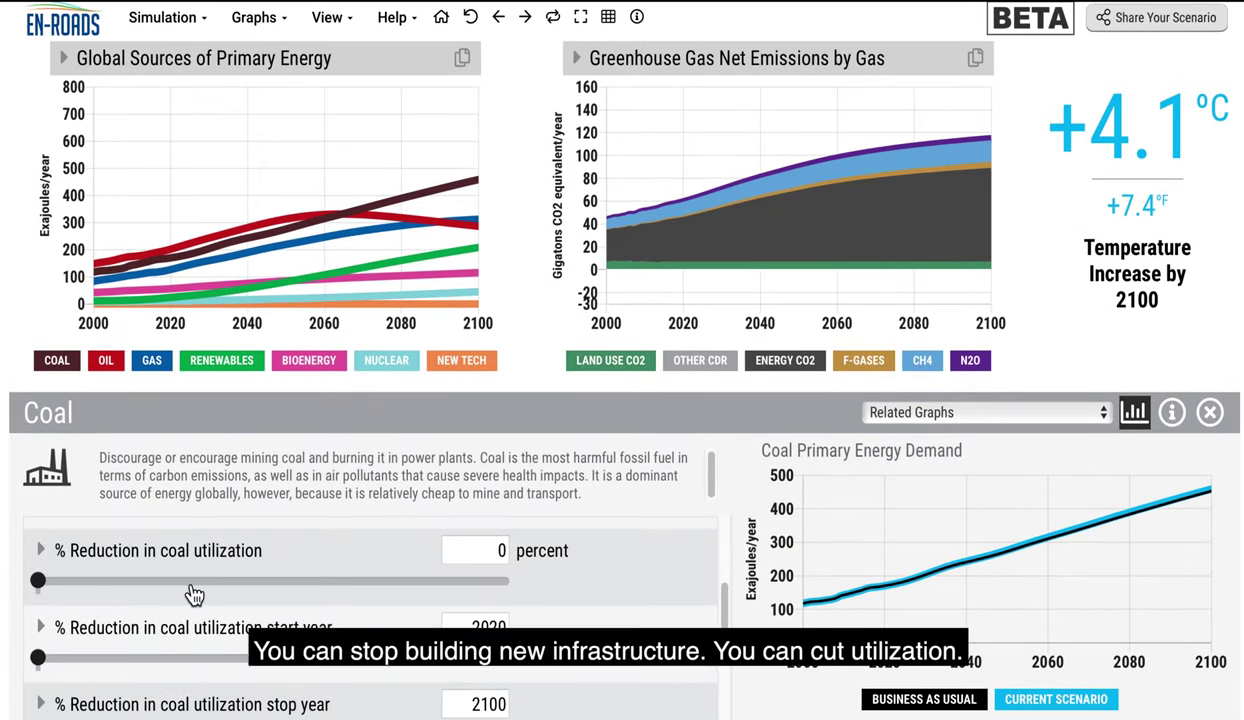
pyautogui.click(268, 606)
pyautogui.rightClick(272, 610)
pyautogui.press('Escape')
pyautogui.scroll(-3, 301, 602)
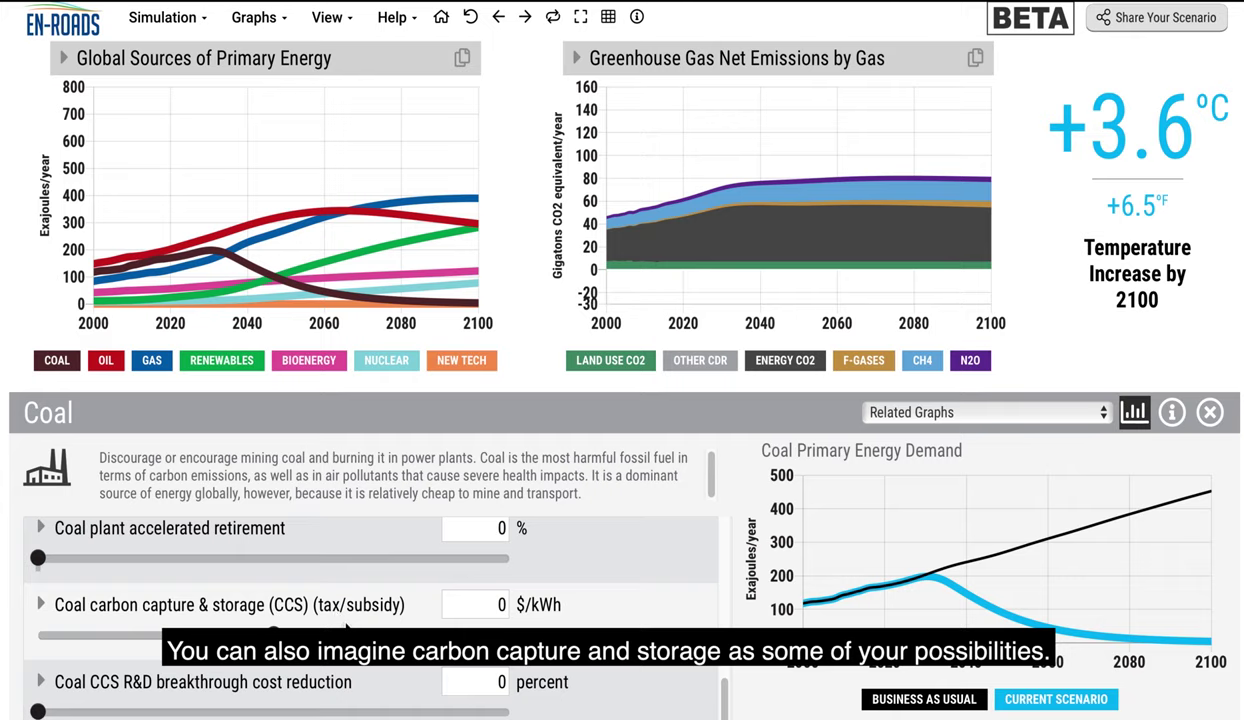
pyautogui.click(512, 341)
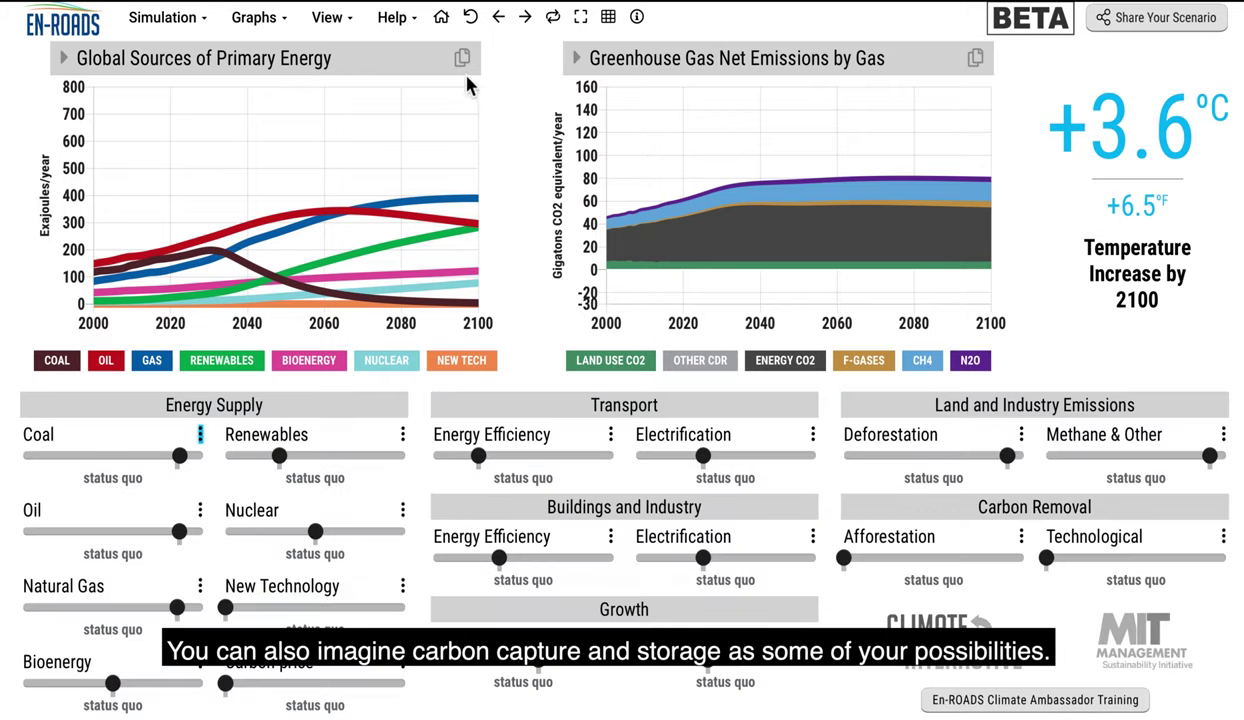
pyautogui.click(472, 20)
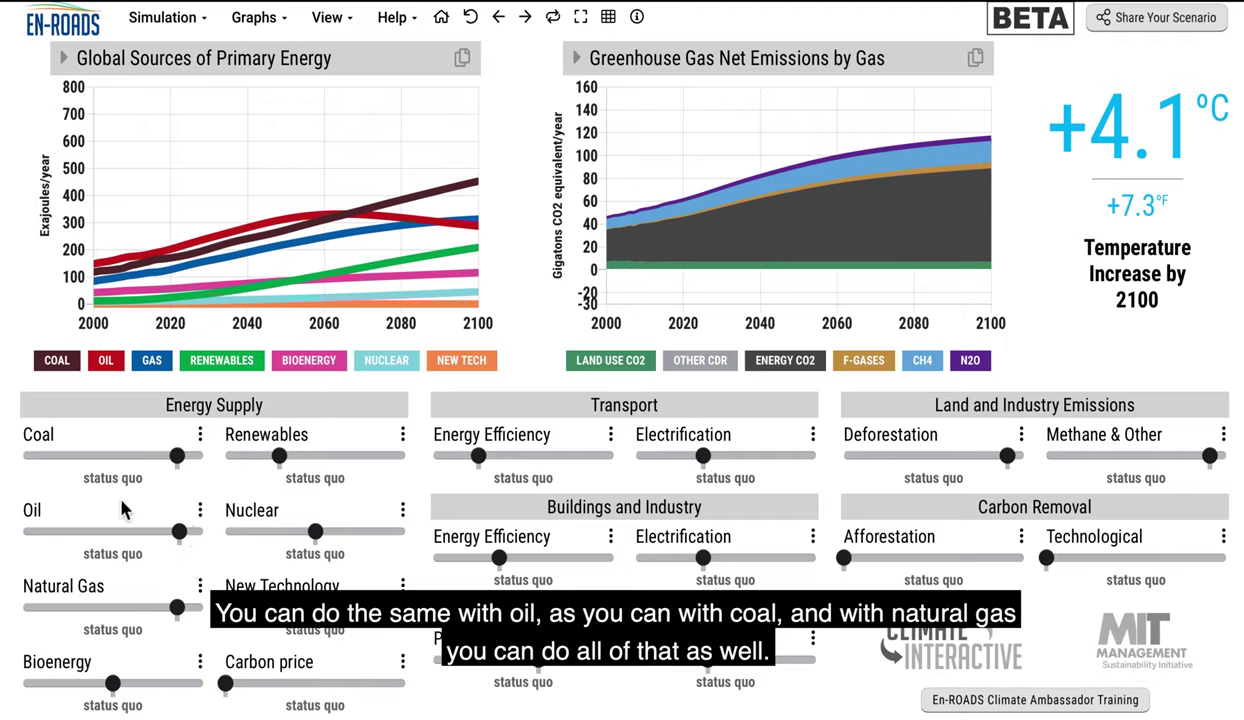
pyautogui.click(200, 586)
pyautogui.scroll(-3, 205, 593)
pyautogui.scroll(1, 72, 603)
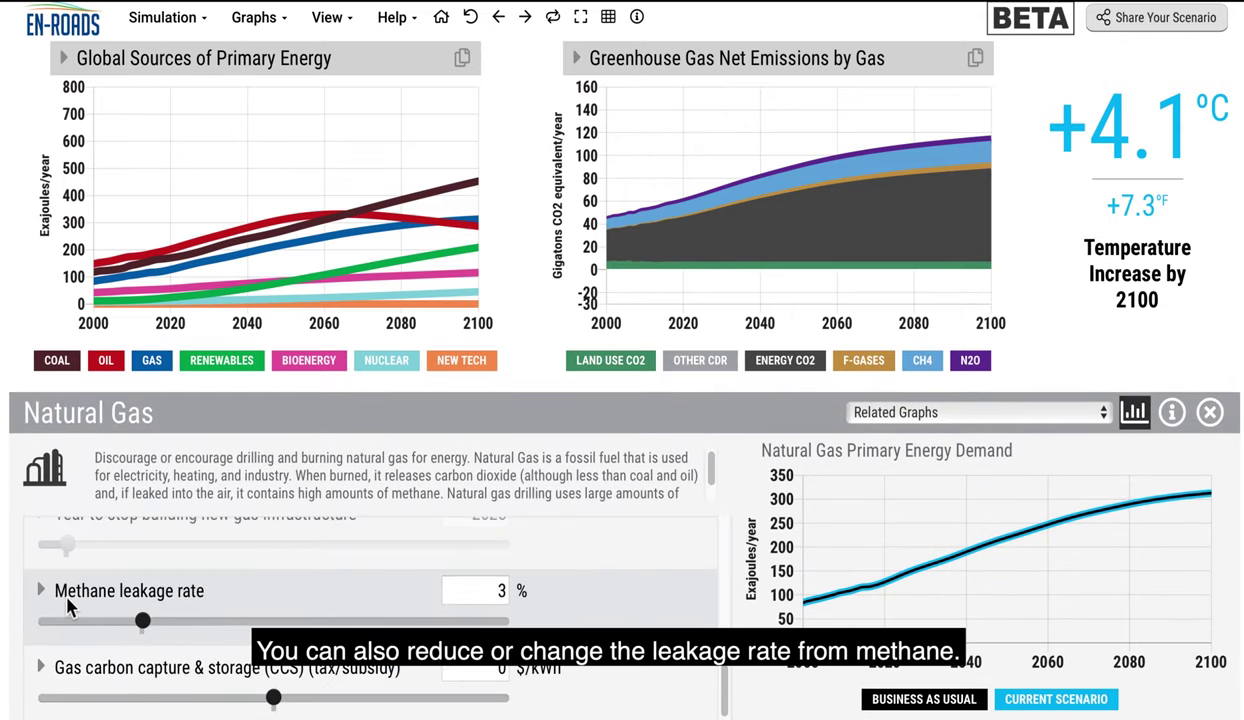
pyautogui.click(60, 622)
pyautogui.click(246, 621)
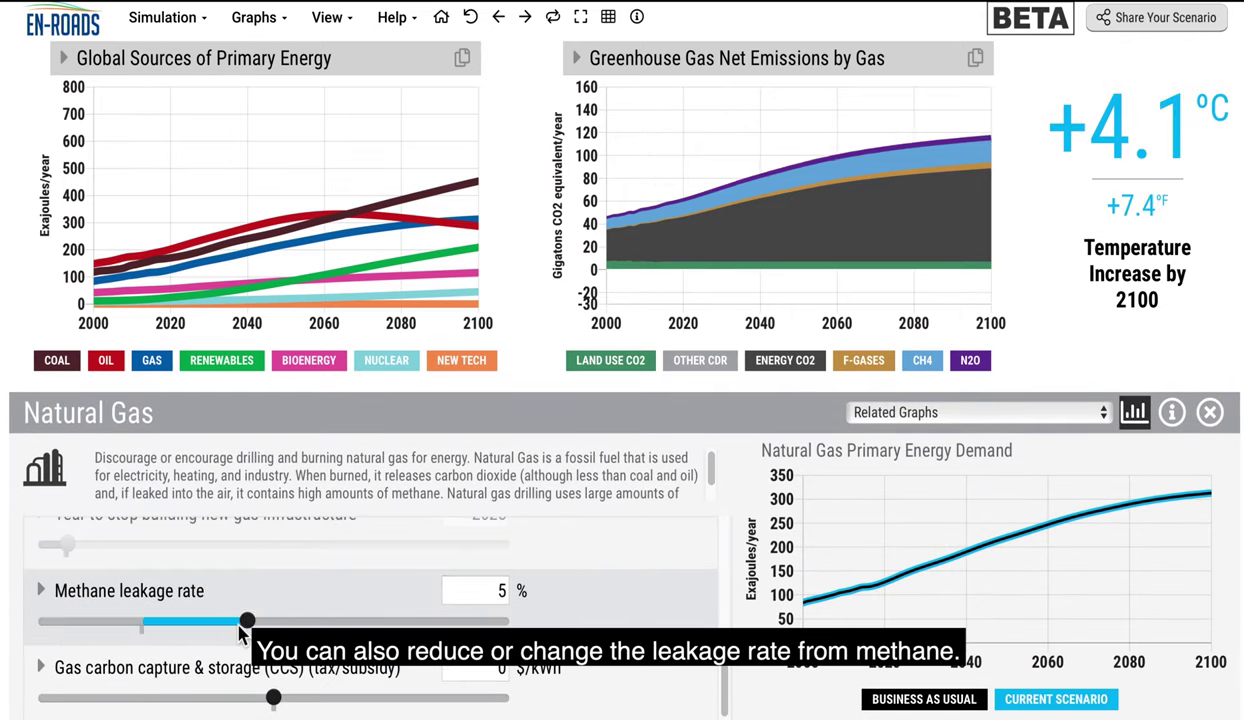
pyautogui.click(503, 357)
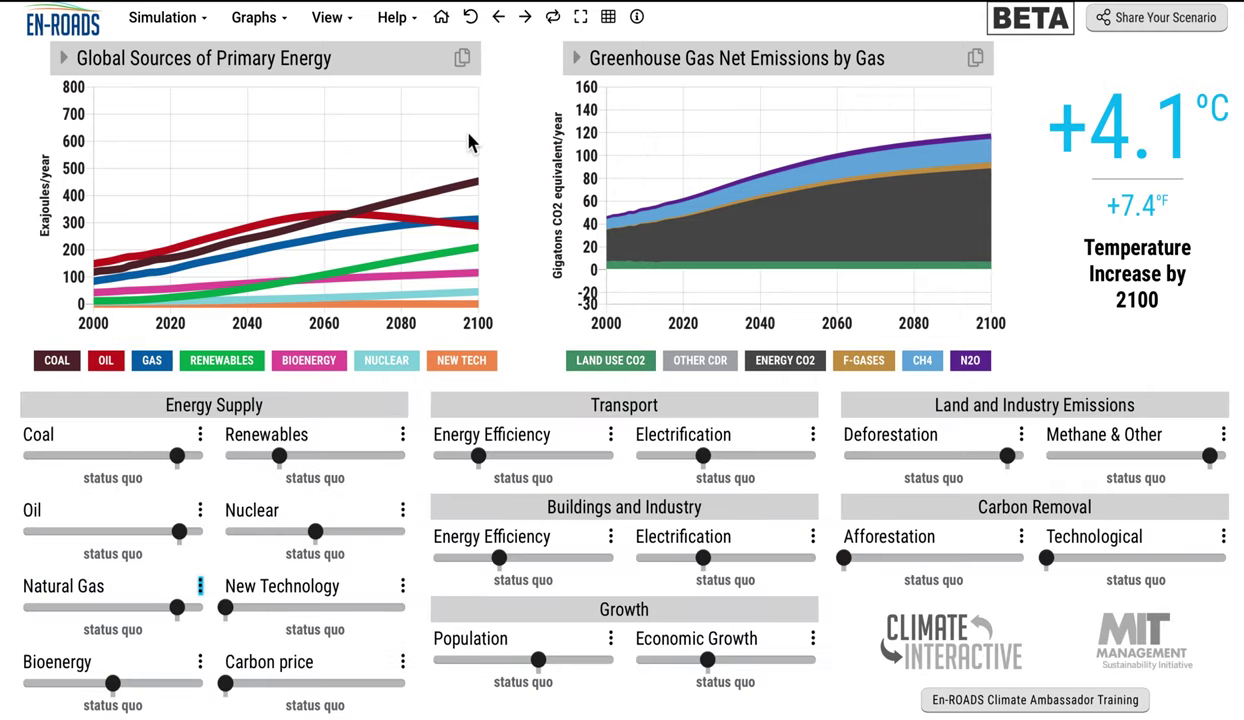
pyautogui.click(472, 18)
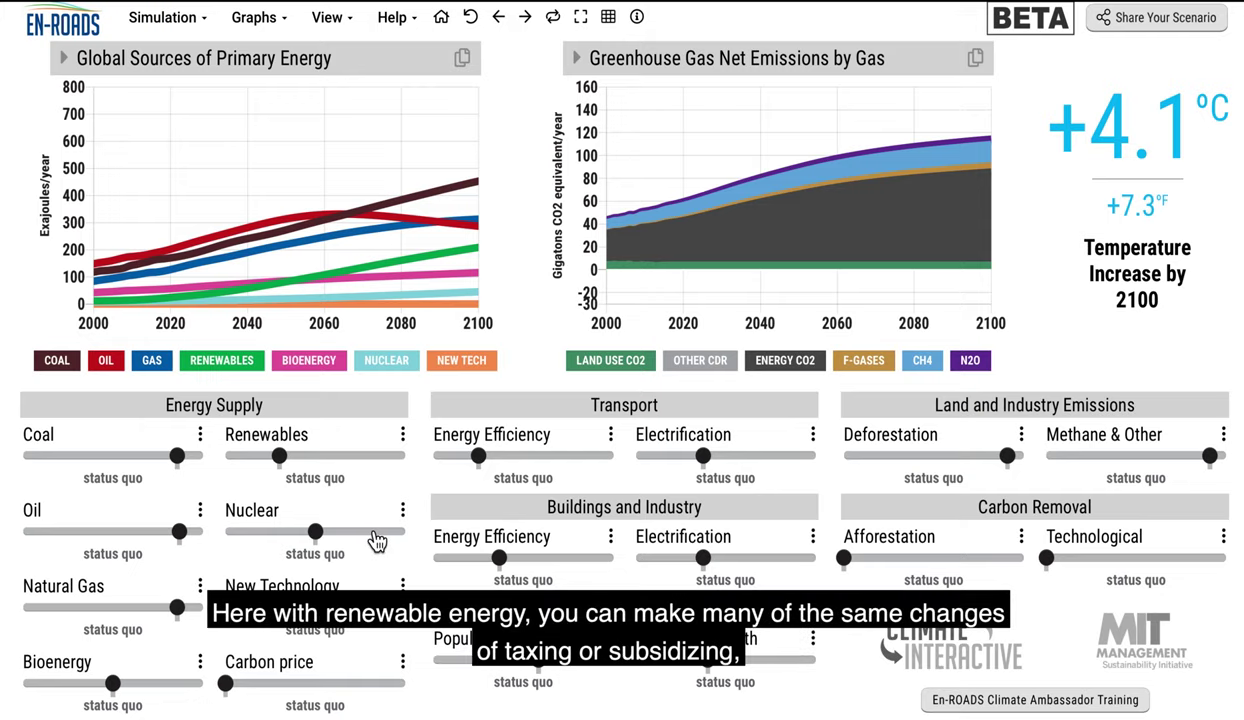
pyautogui.click(404, 440)
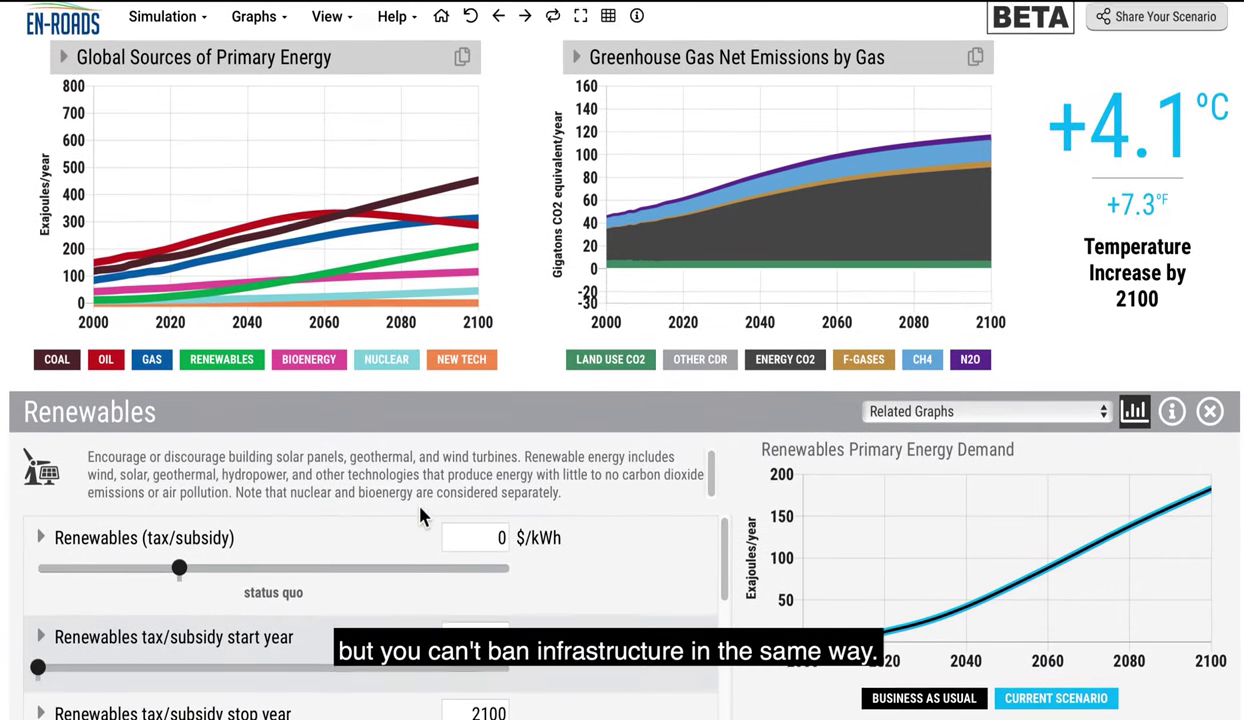
pyautogui.scroll(-3, 421, 527)
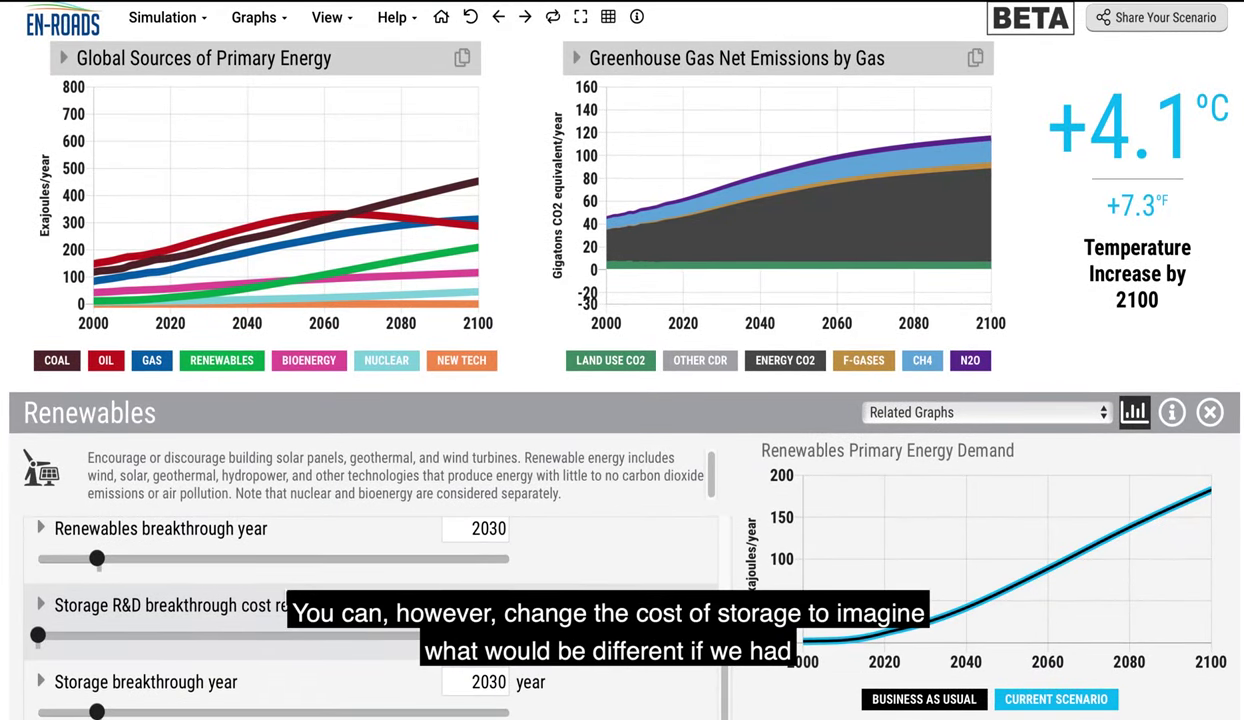
pyautogui.click(537, 372)
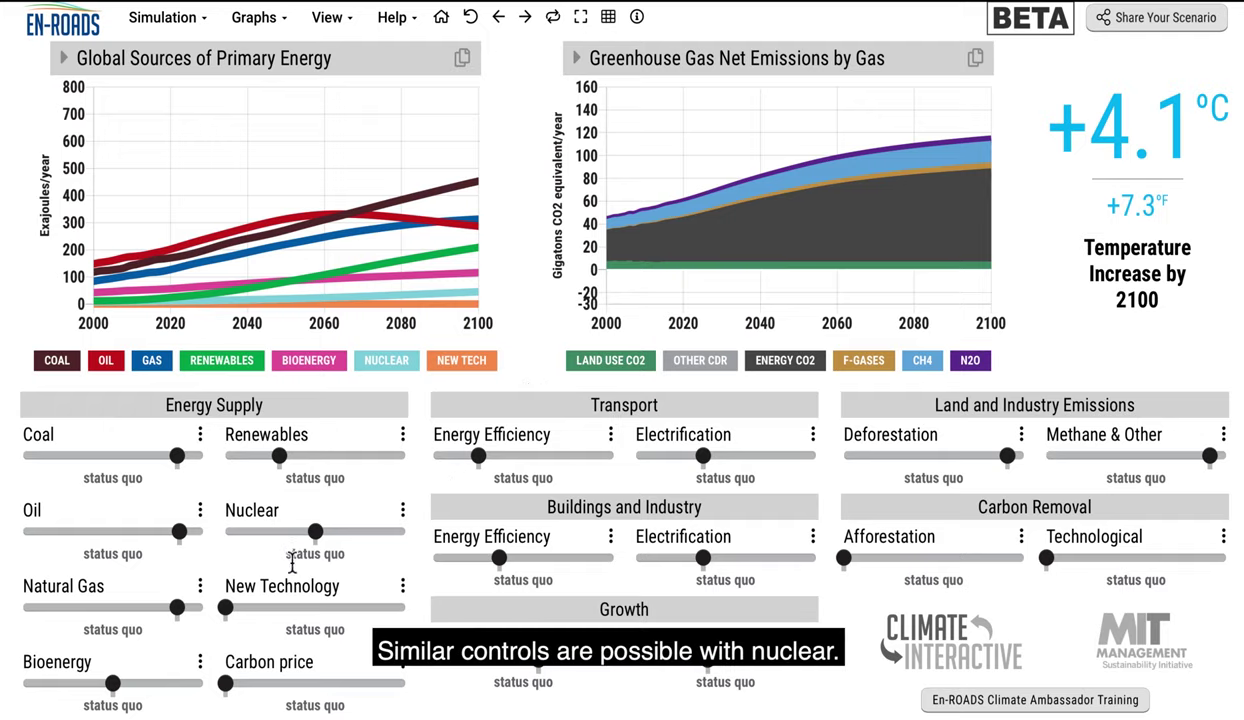
pyautogui.click(316, 607)
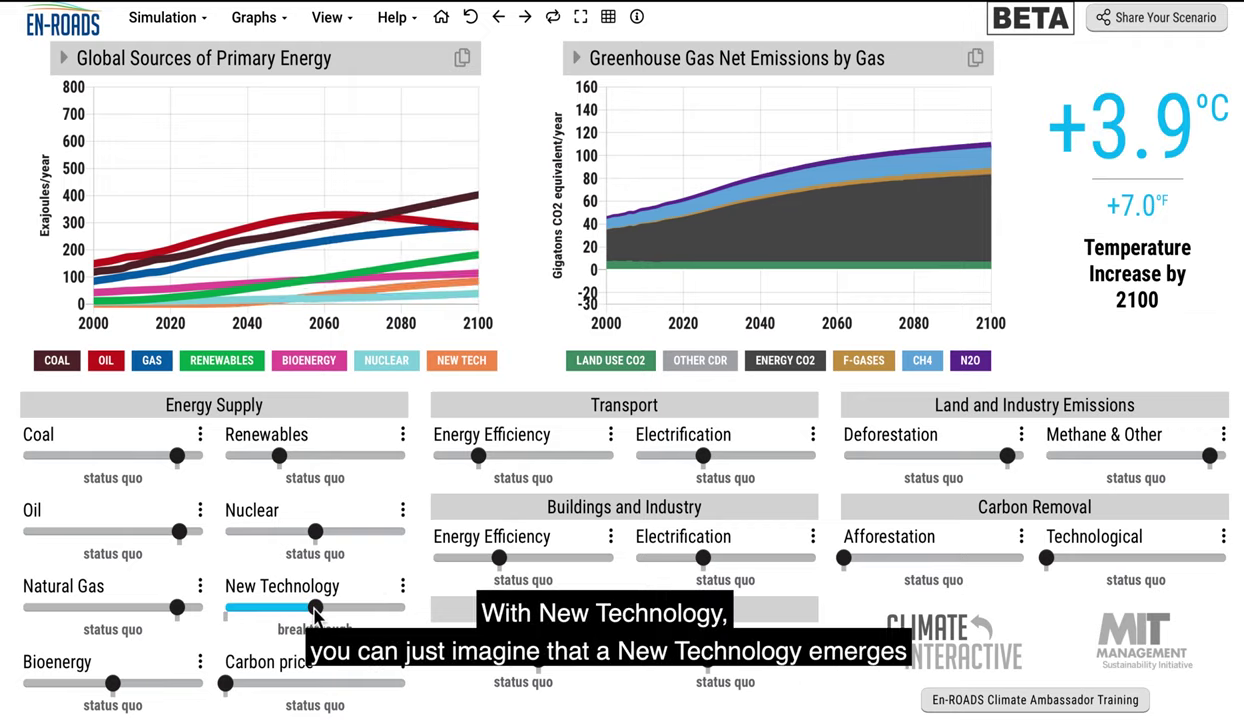
pyautogui.click(228, 607)
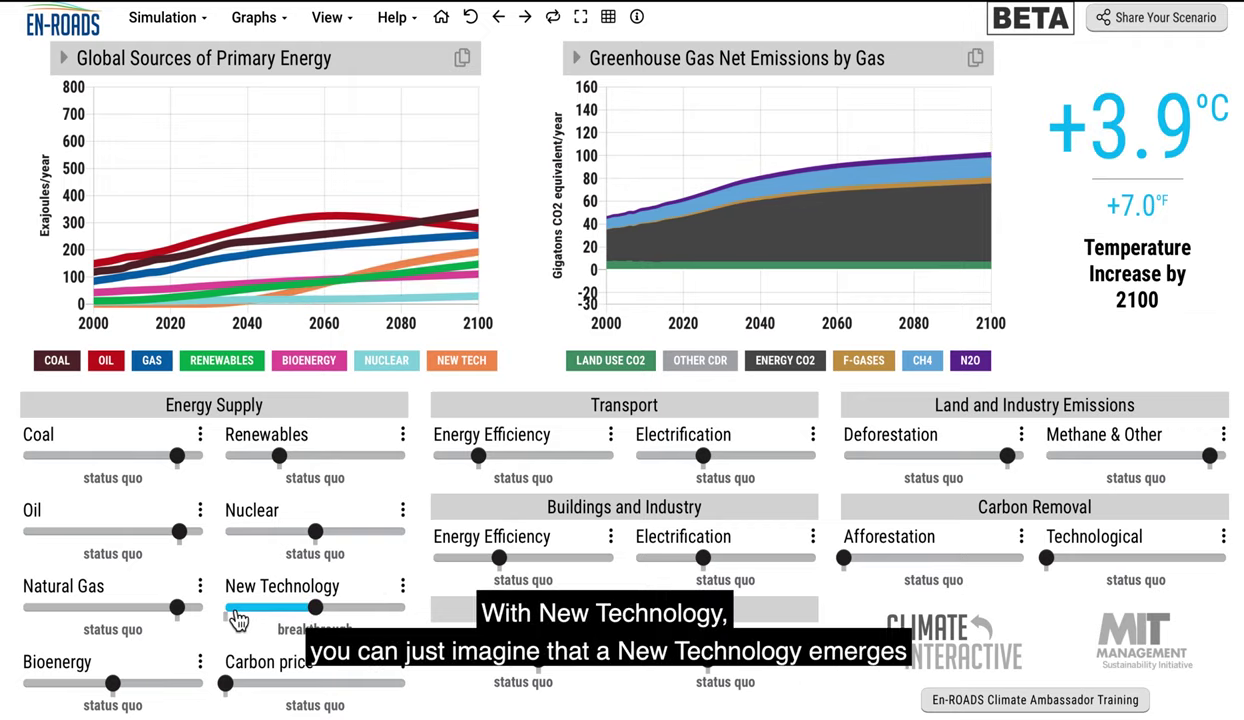
pyautogui.click(402, 586)
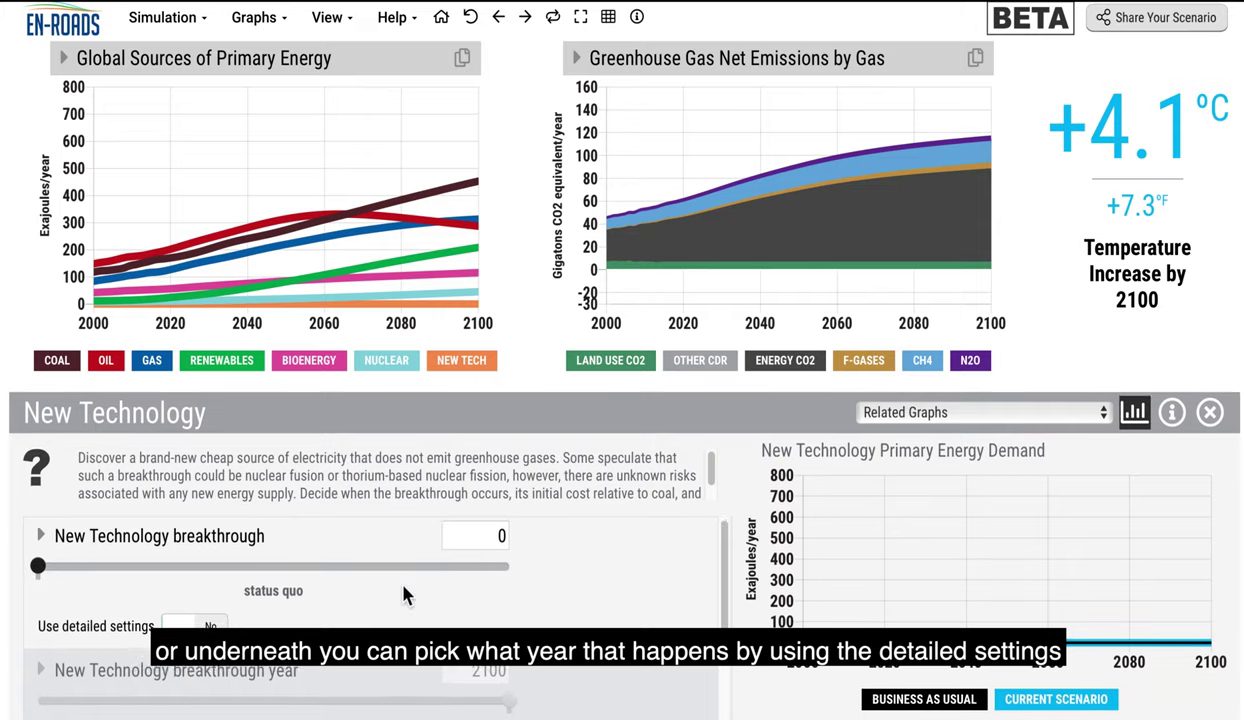
pyautogui.scroll(-3, 403, 595)
pyautogui.scroll(2, 403, 595)
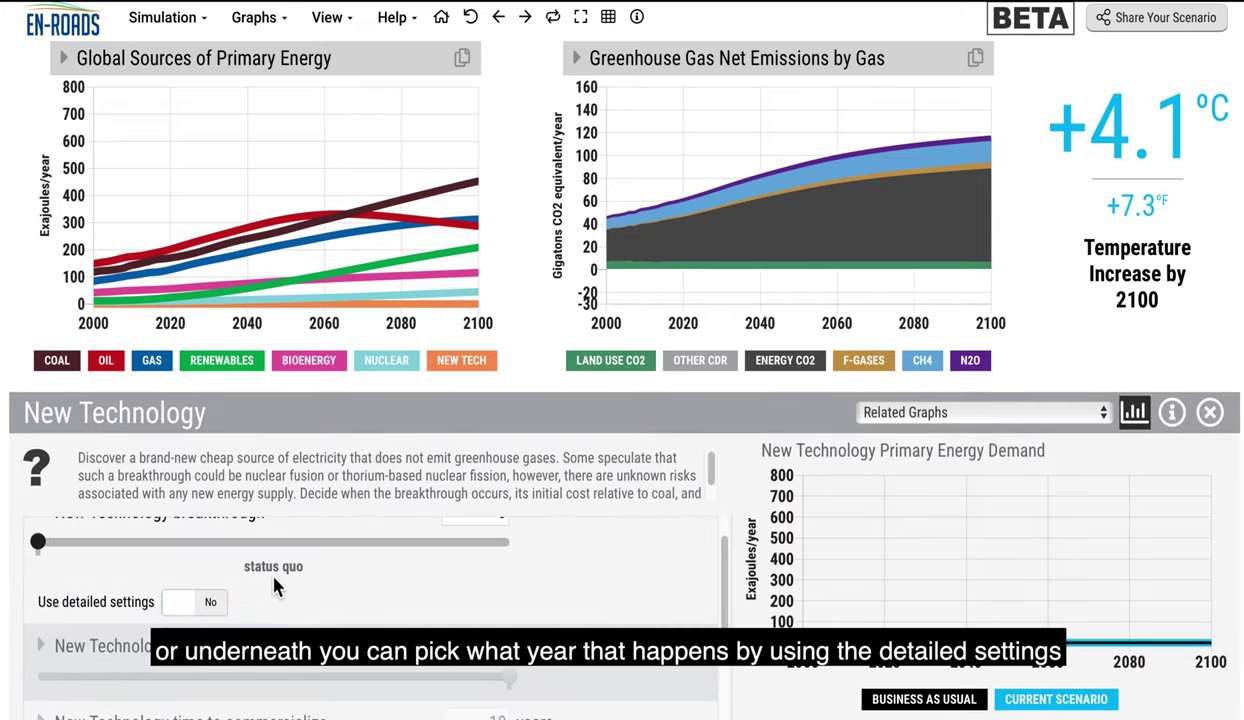
pyautogui.click(183, 604)
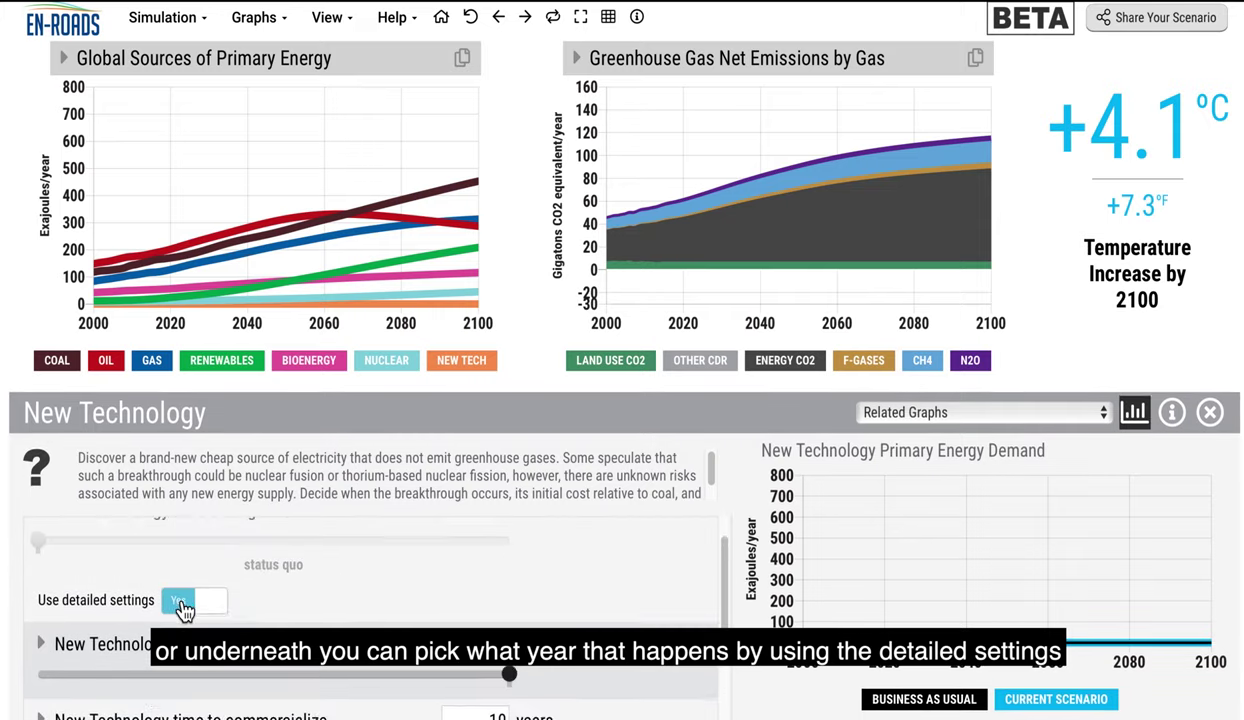
pyautogui.click(85, 616)
pyautogui.click(517, 345)
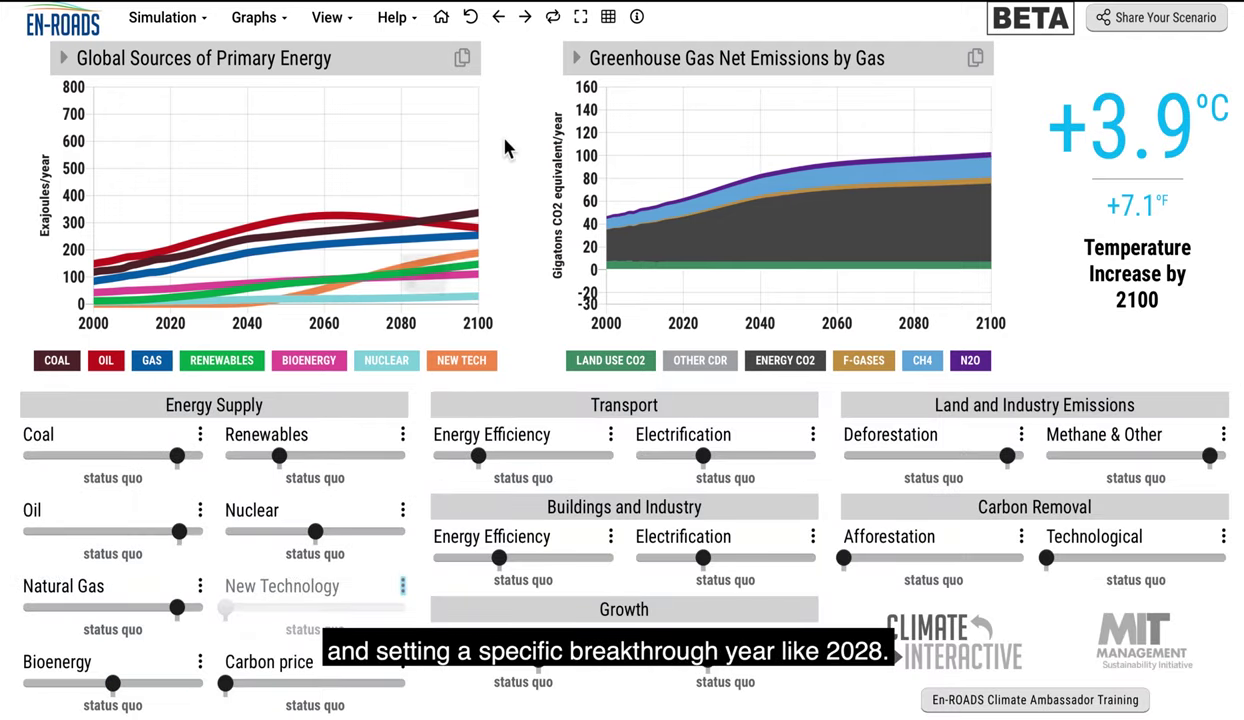
pyautogui.click(470, 18)
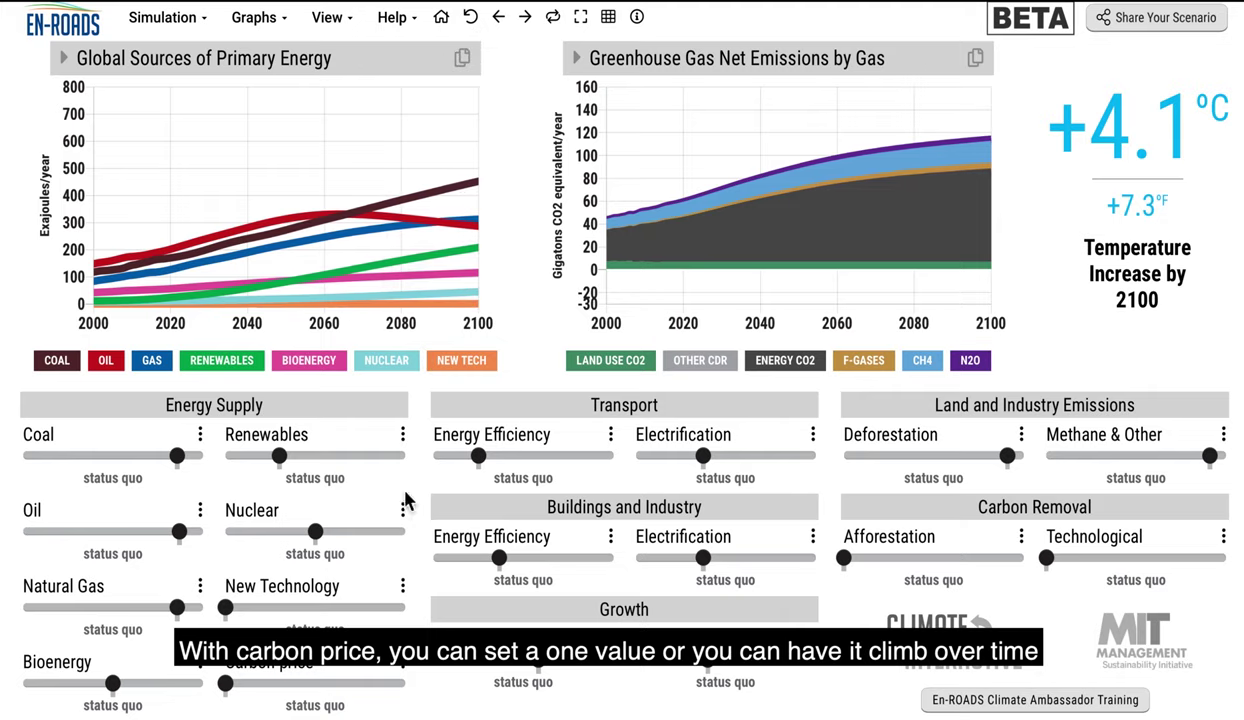
pyautogui.click(404, 663)
pyautogui.scroll(-3, 407, 666)
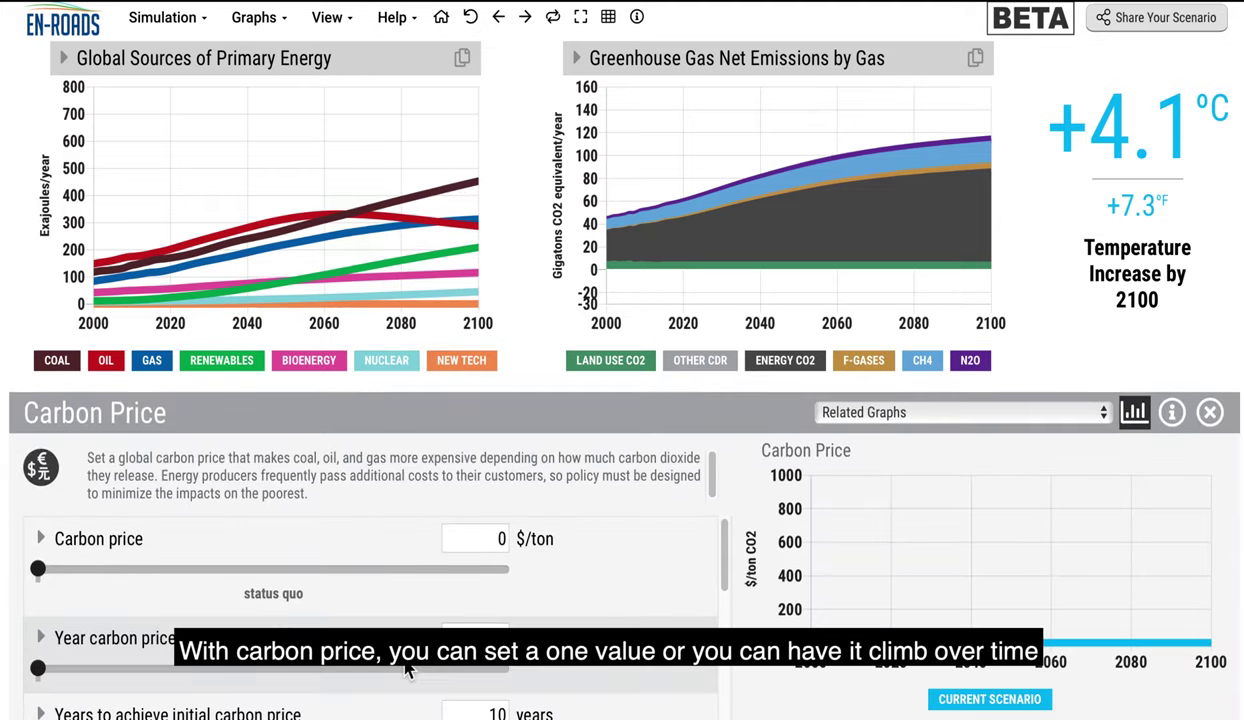
pyautogui.scroll(-5, 405, 668)
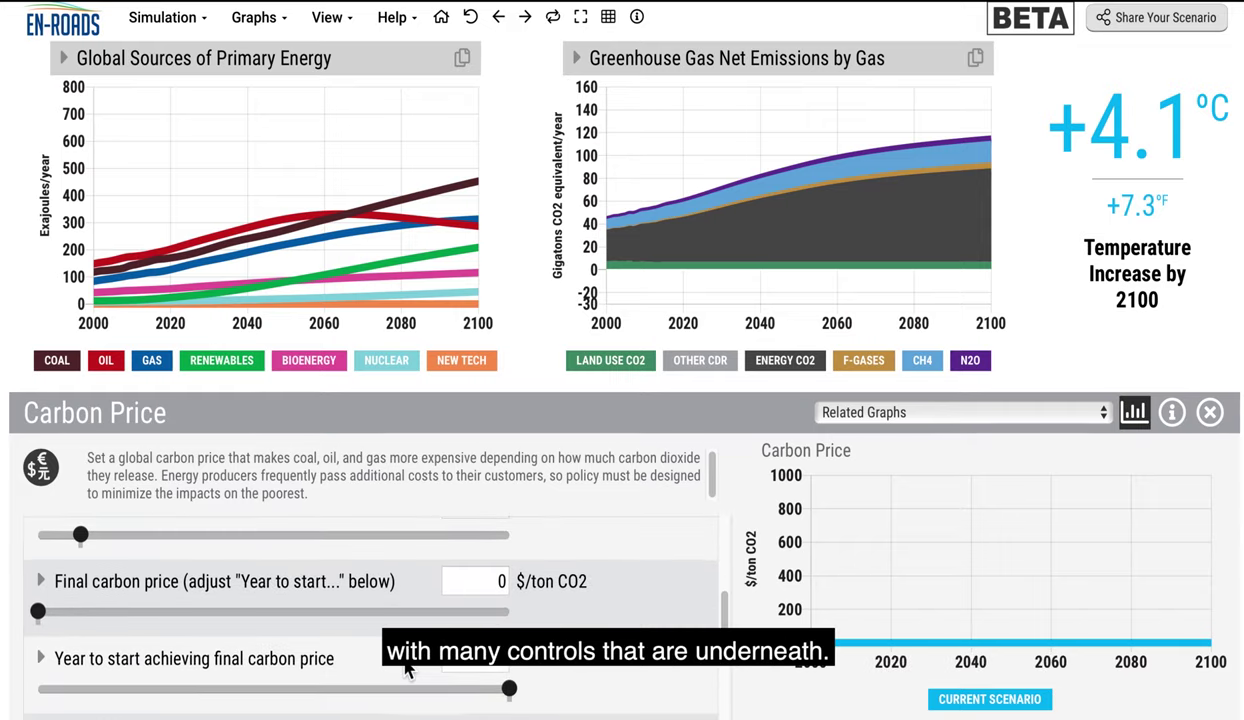
pyautogui.scroll(5, 407, 668)
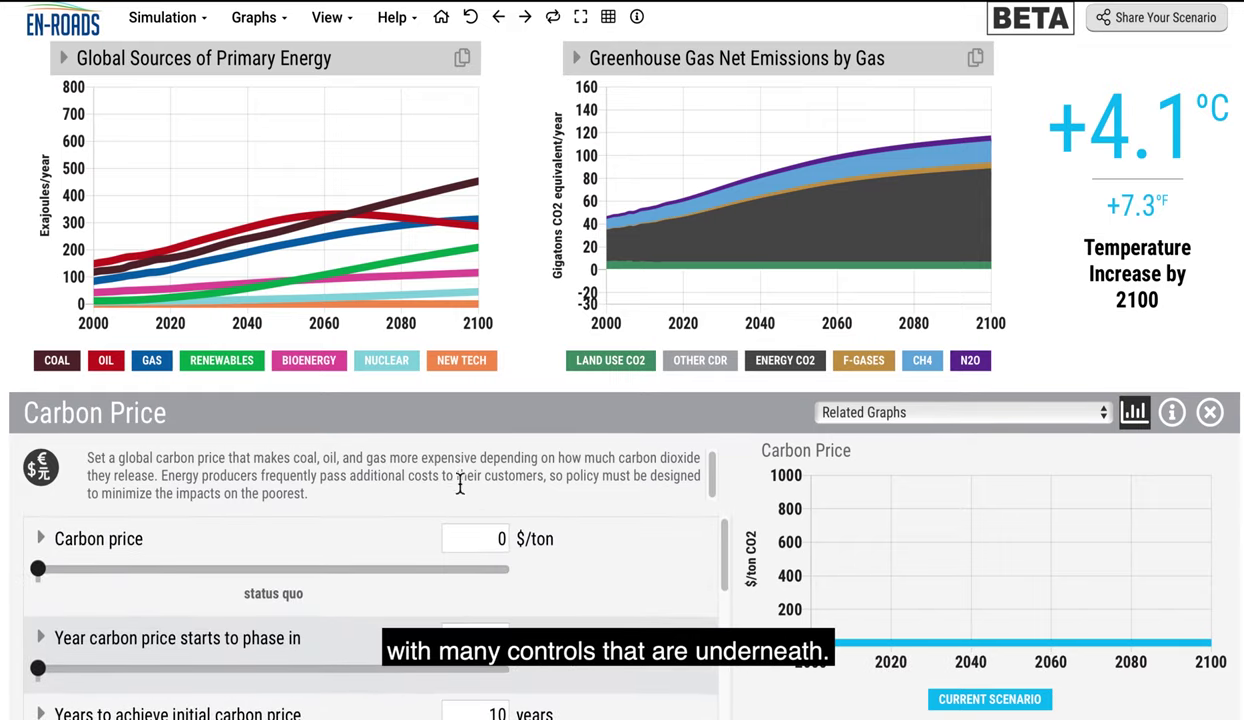
pyautogui.click(527, 336)
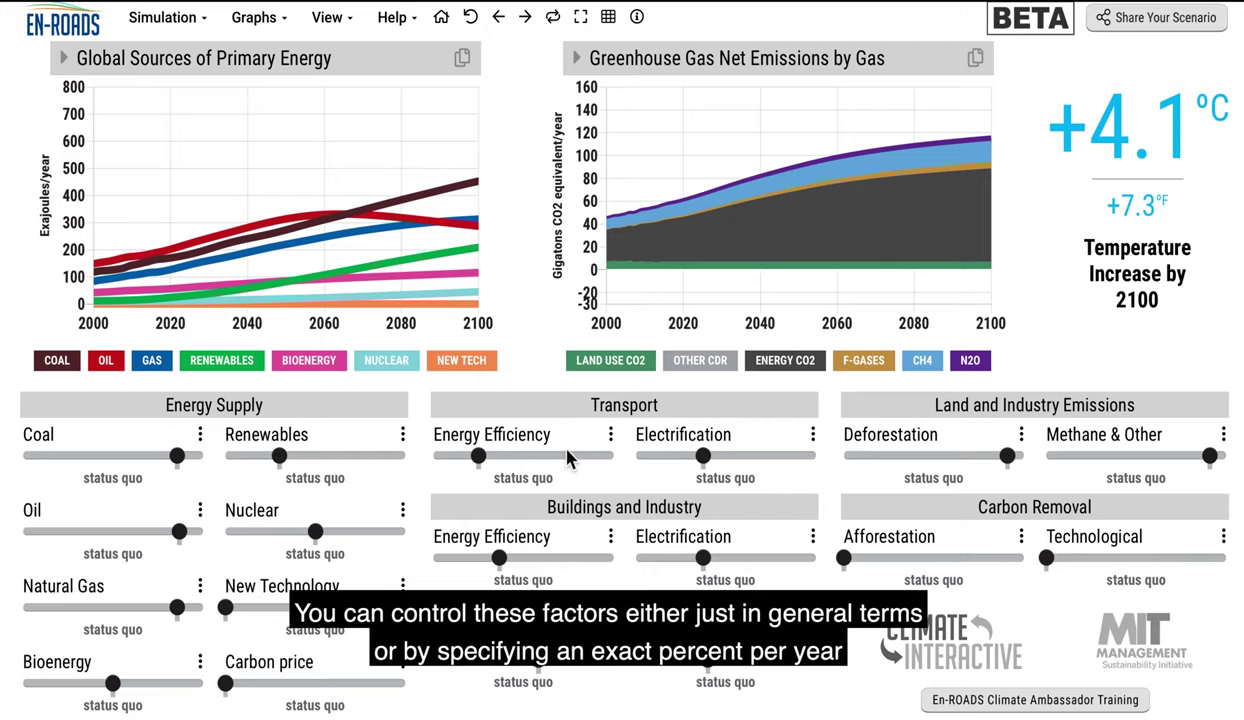
pyautogui.click(611, 438)
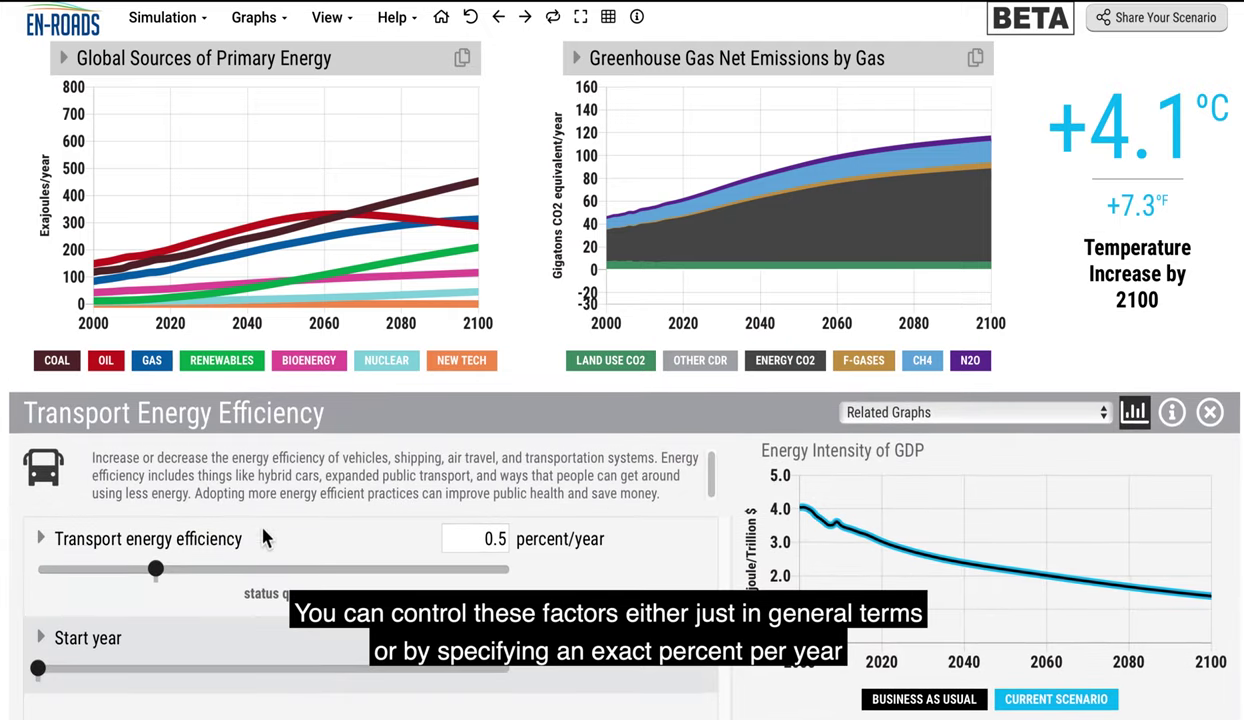
pyautogui.click(300, 570)
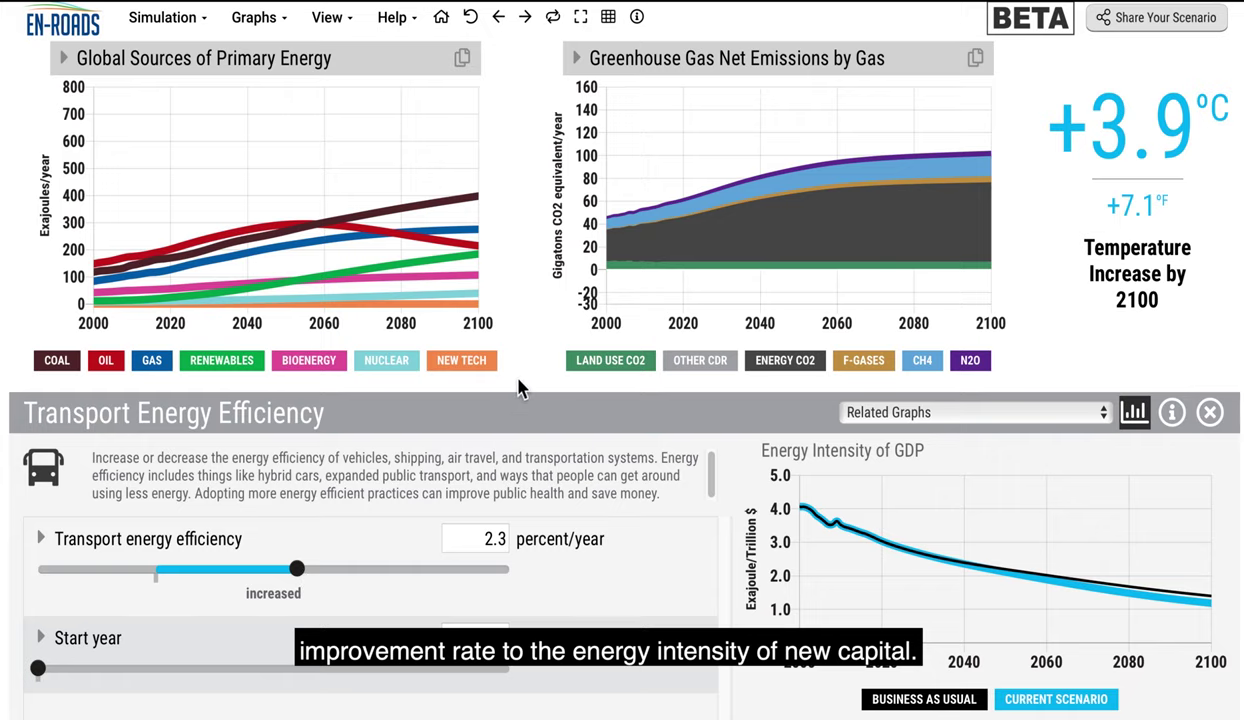
pyautogui.click(527, 350)
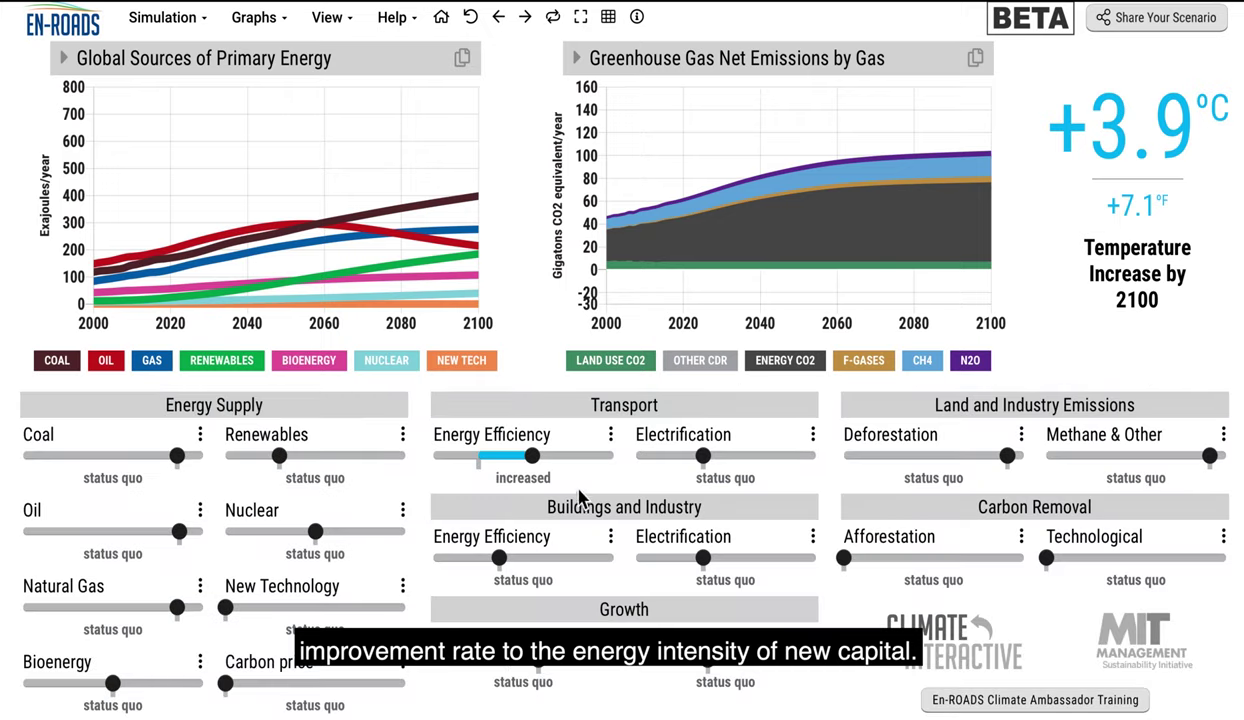
pyautogui.click(481, 466)
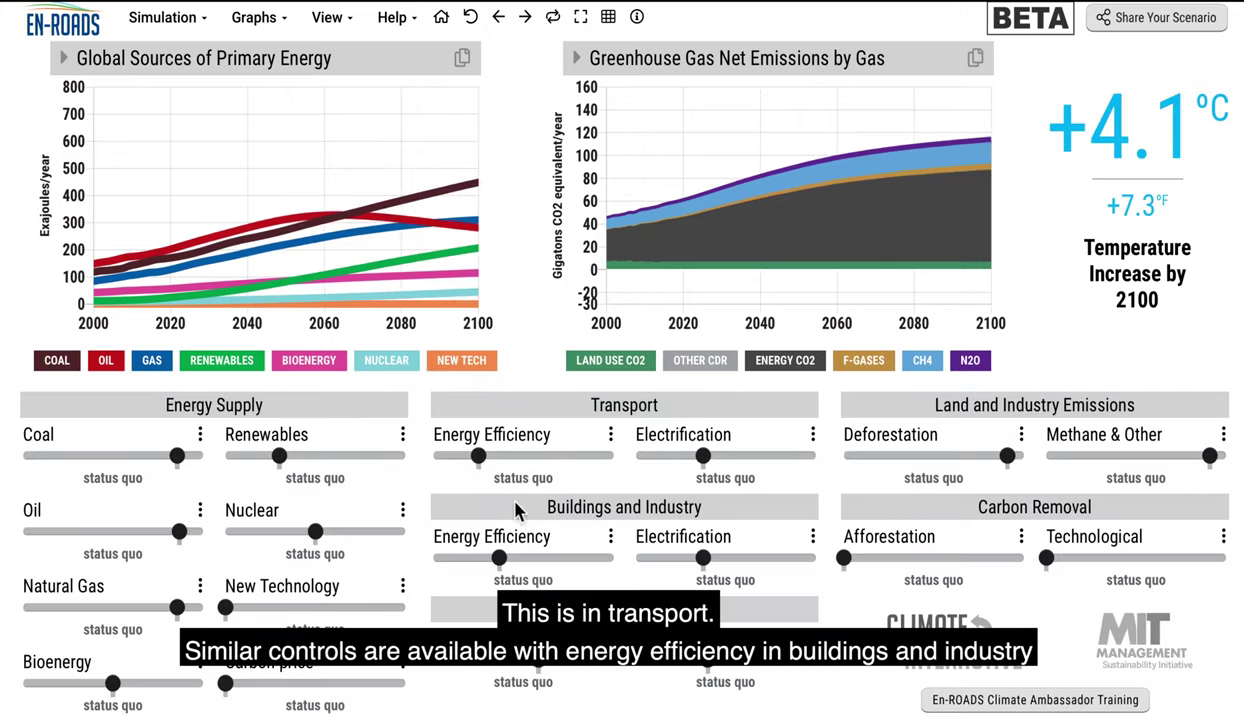
pyautogui.click(611, 537)
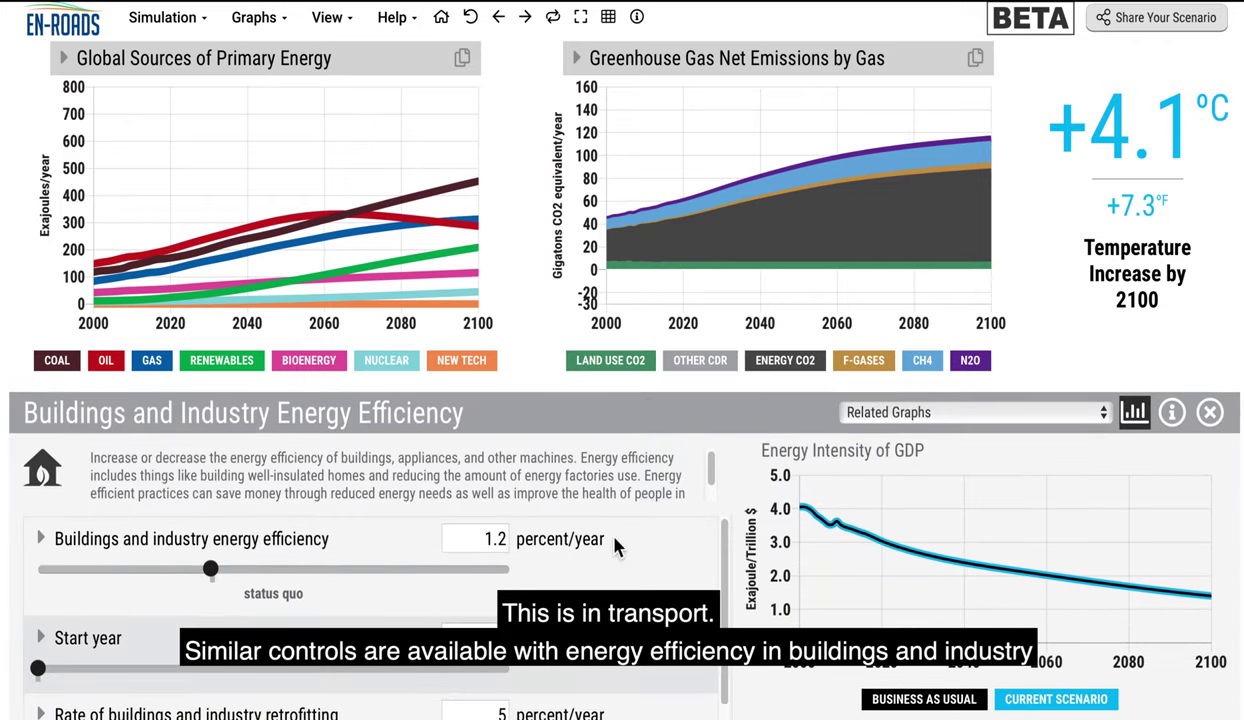
pyautogui.click(516, 346)
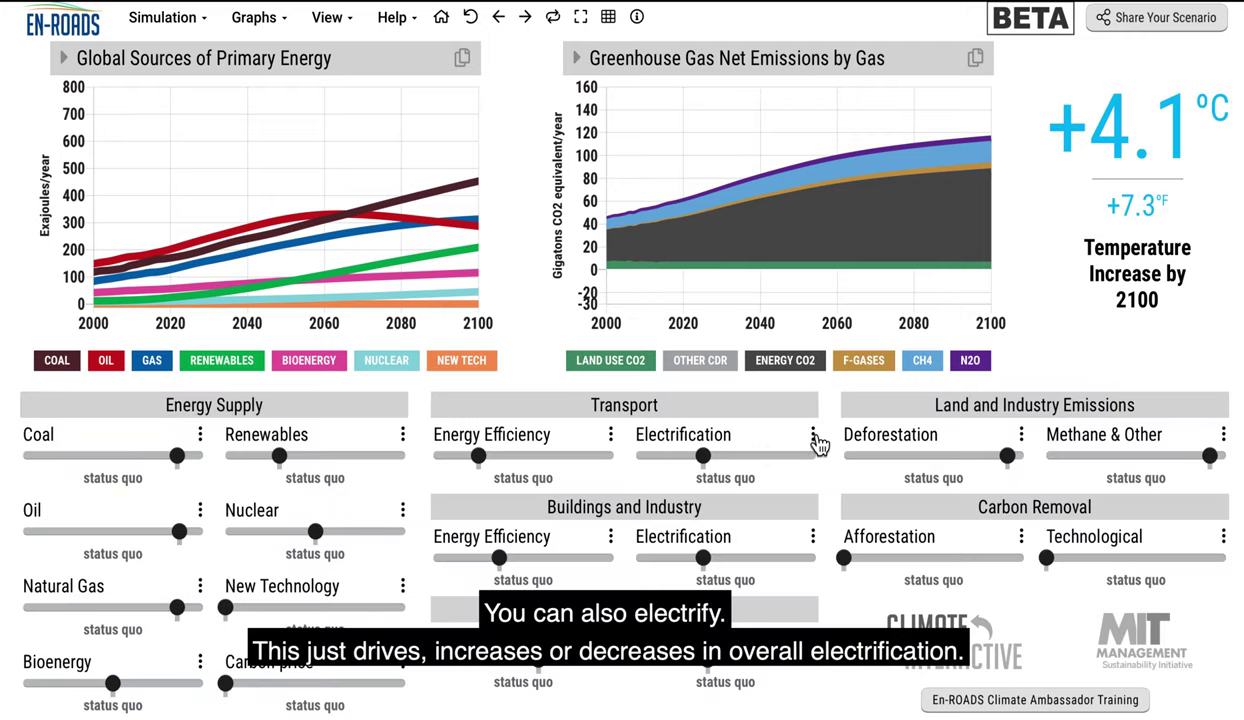
pyautogui.click(812, 434)
pyautogui.click(414, 578)
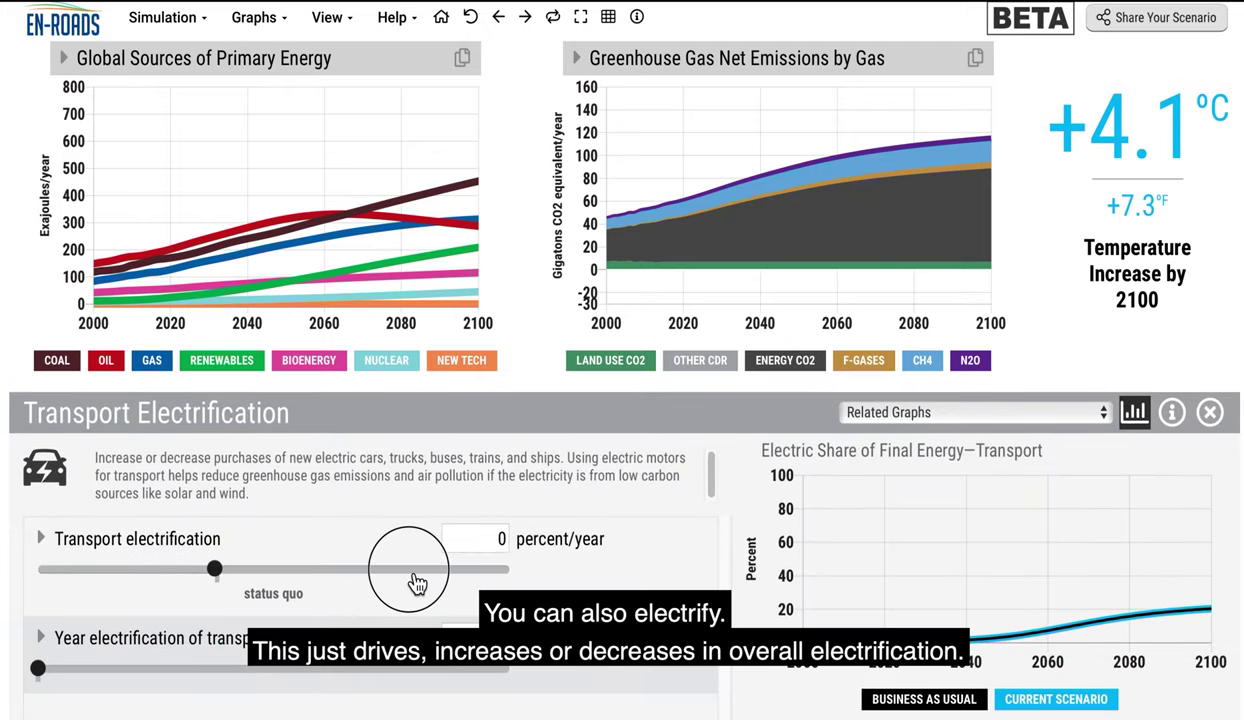
pyautogui.click(219, 575)
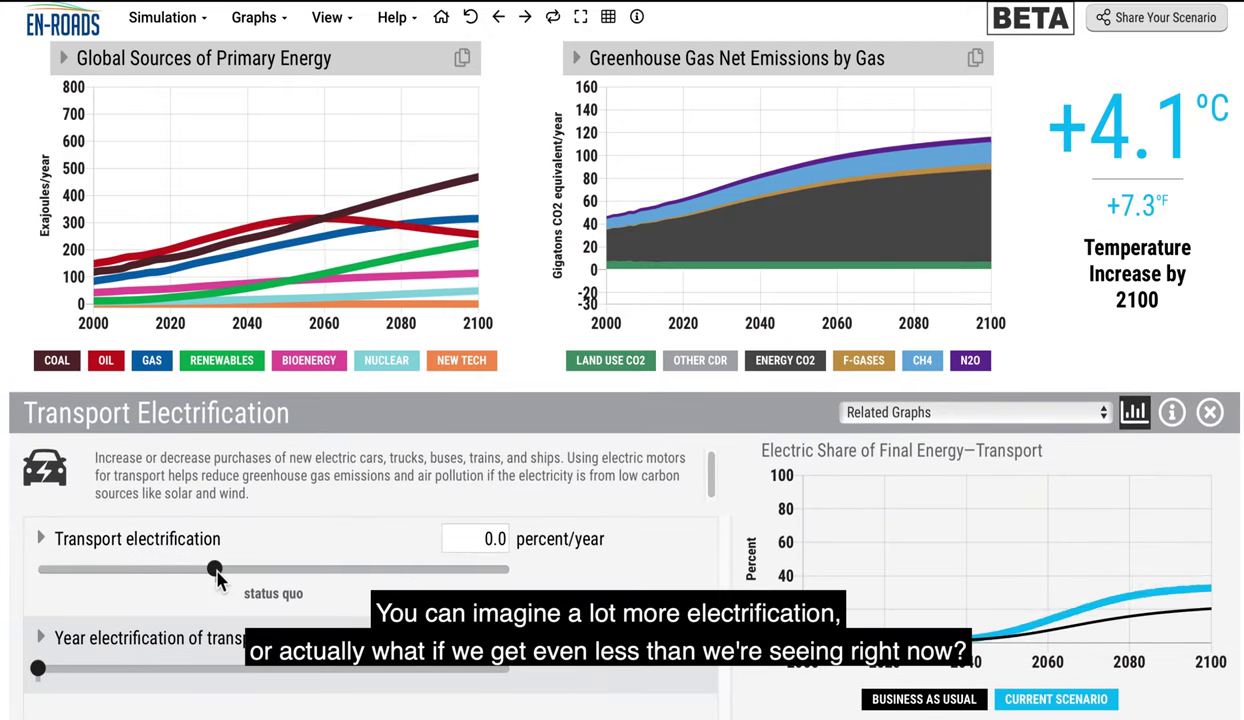
pyautogui.click(117, 569)
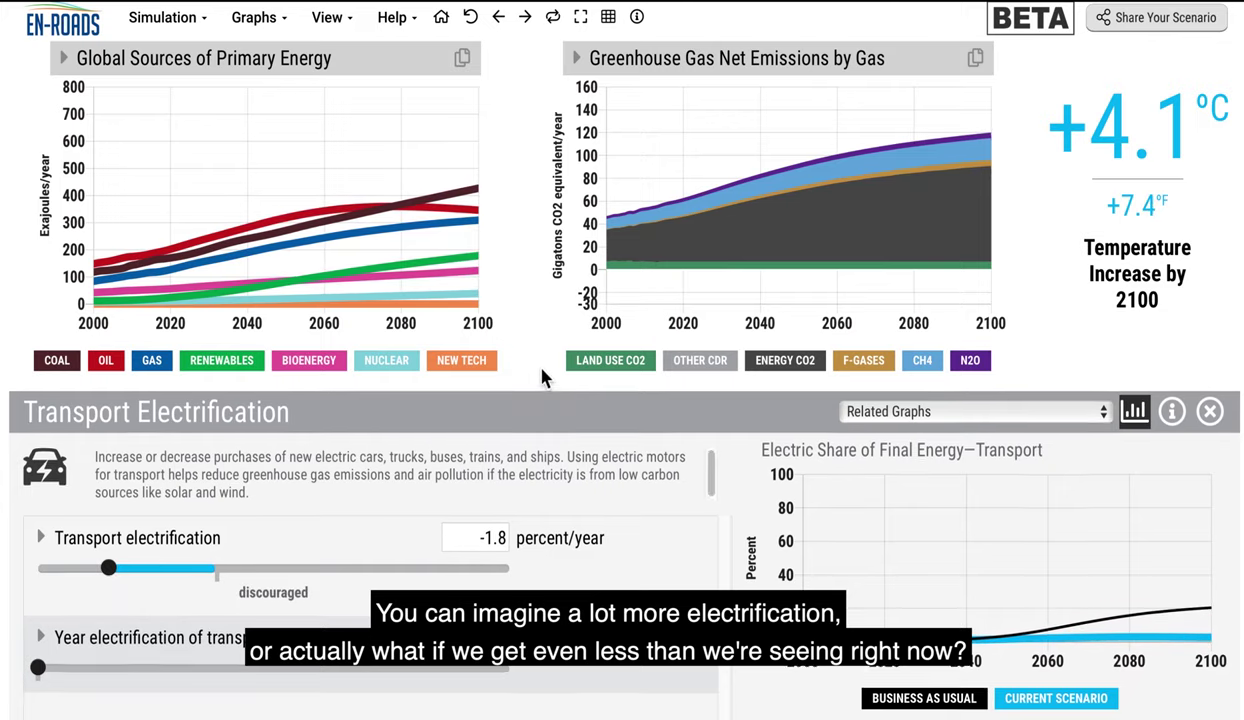
pyautogui.click(541, 377)
pyautogui.click(471, 17)
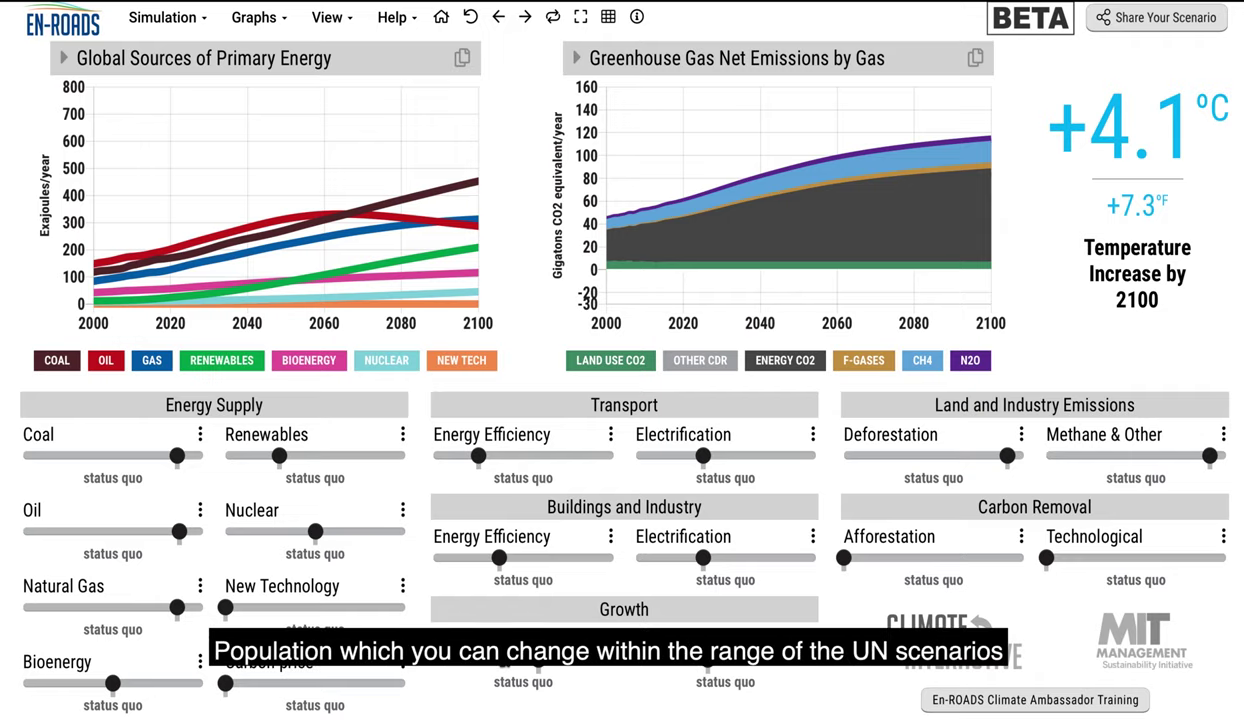
pyautogui.click(470, 638)
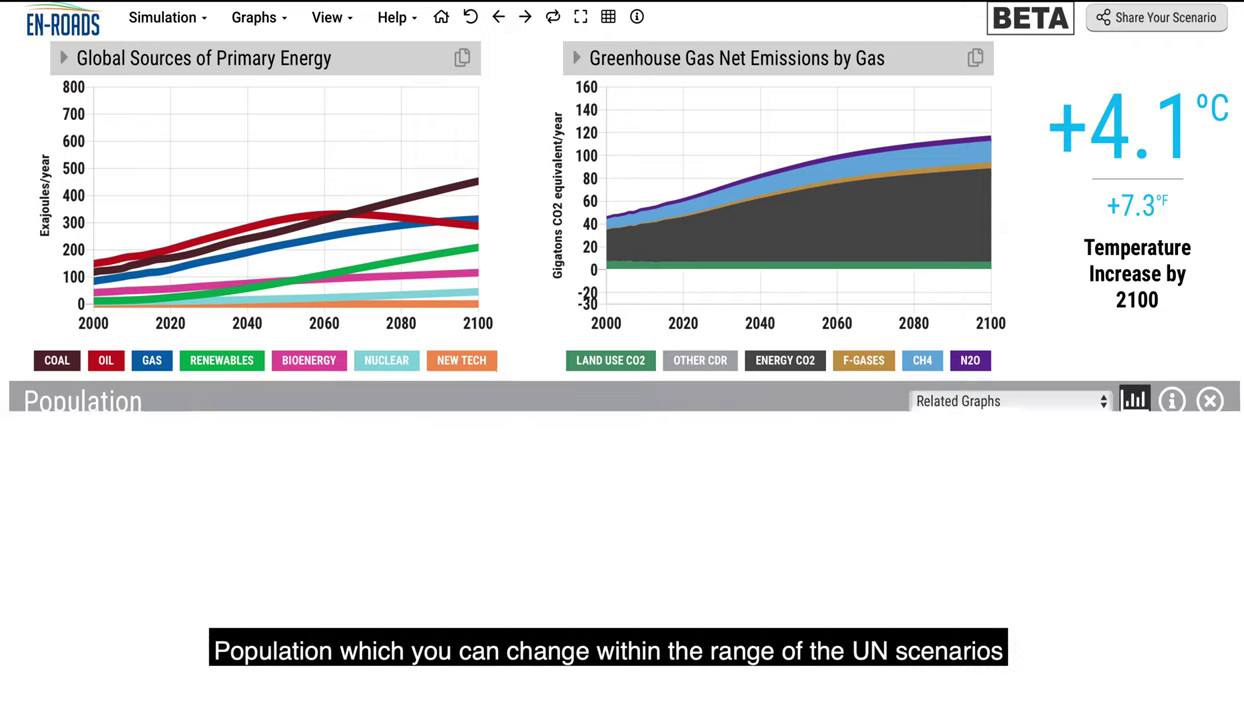
pyautogui.click(528, 380)
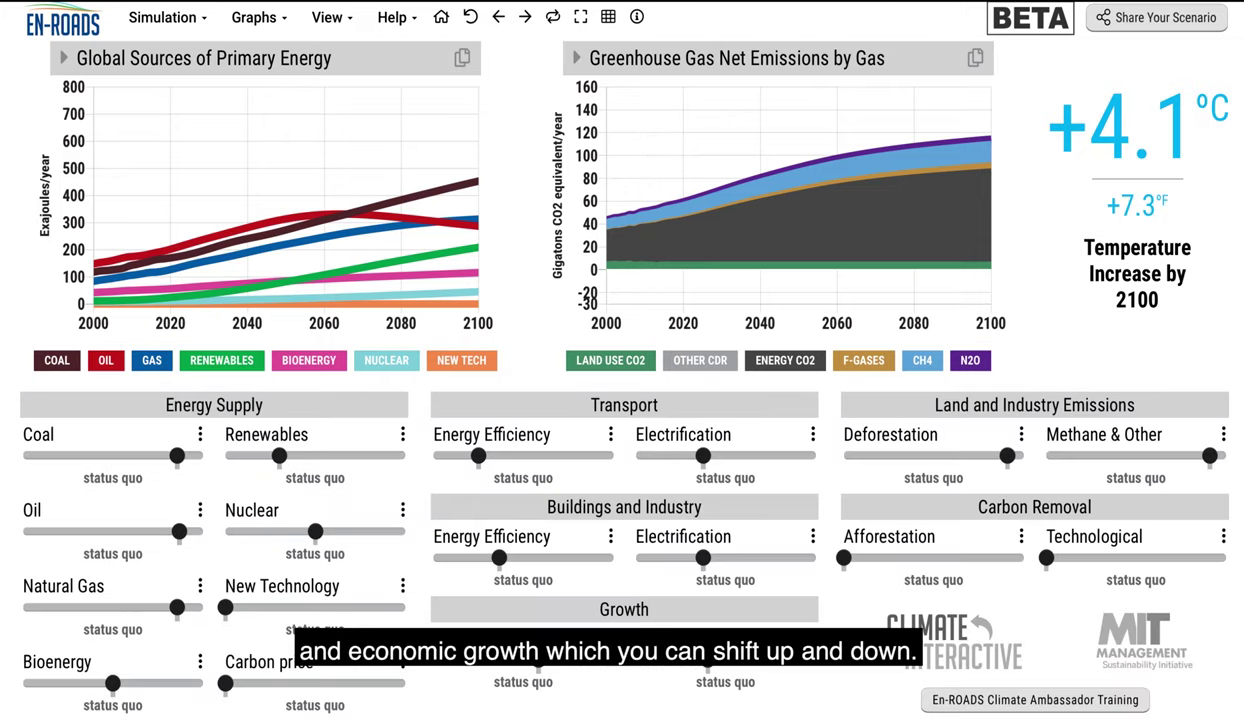
pyautogui.click(680, 638)
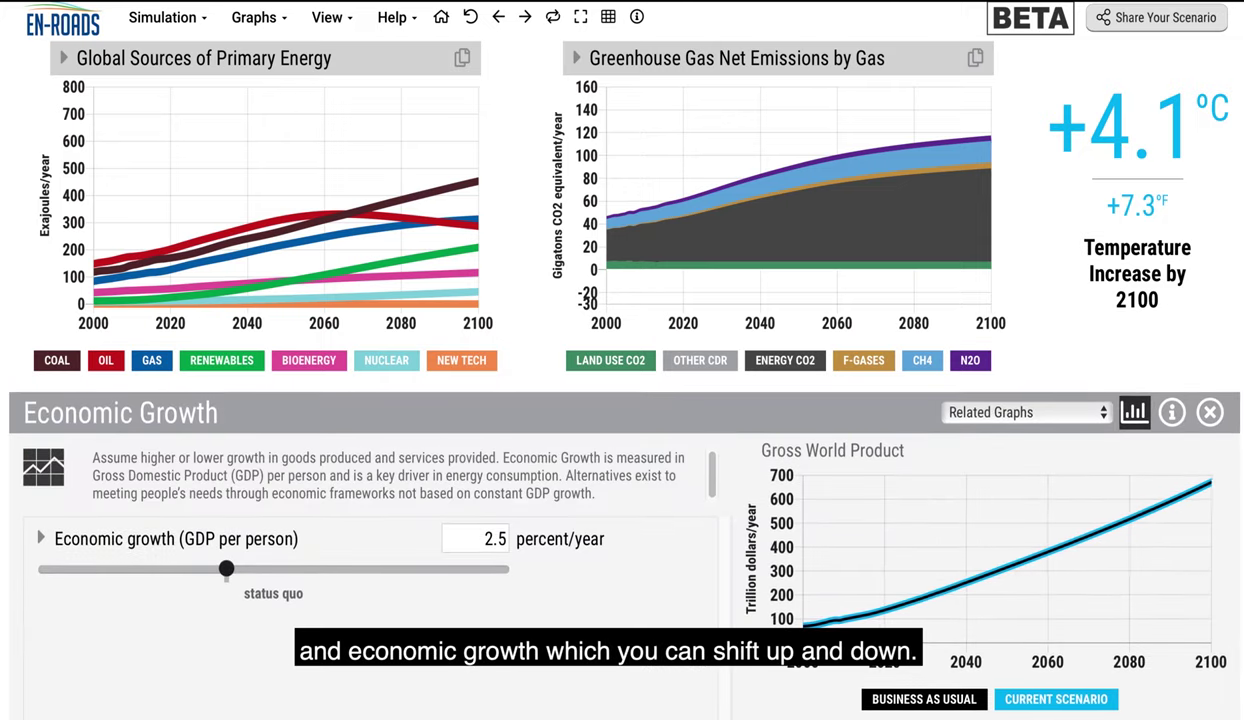
pyautogui.click(985, 420)
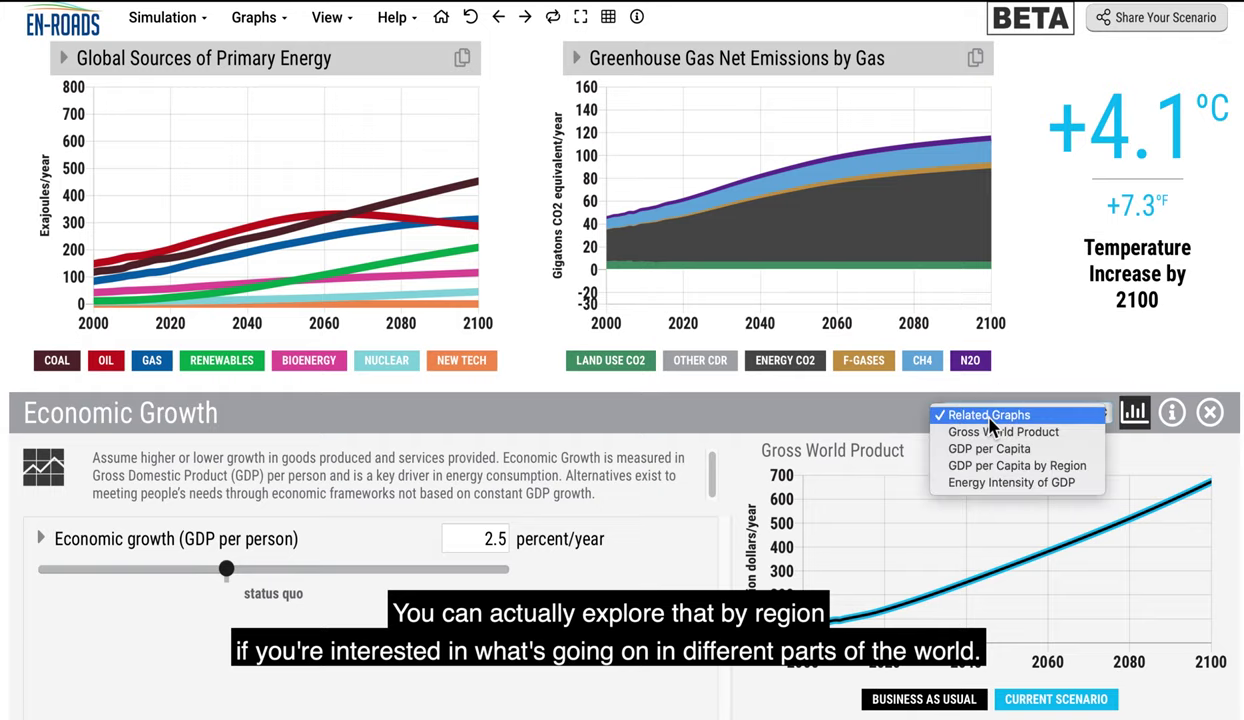
pyautogui.click(1018, 465)
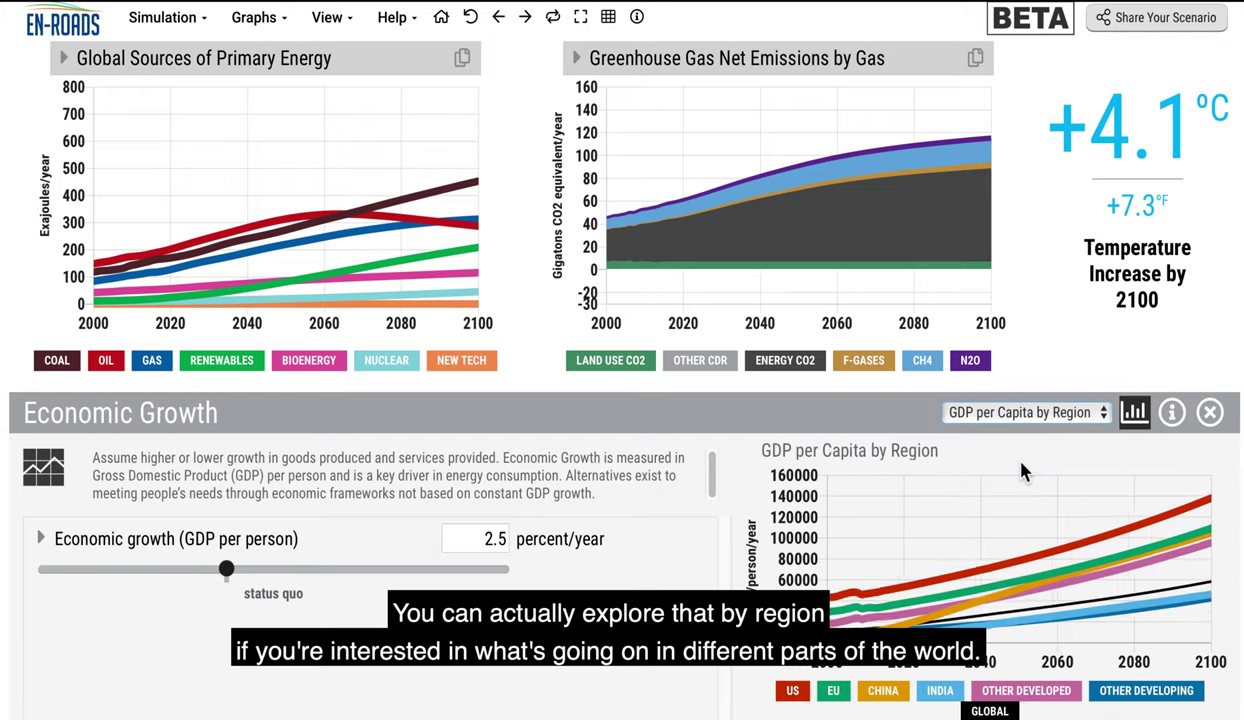
pyautogui.click(547, 356)
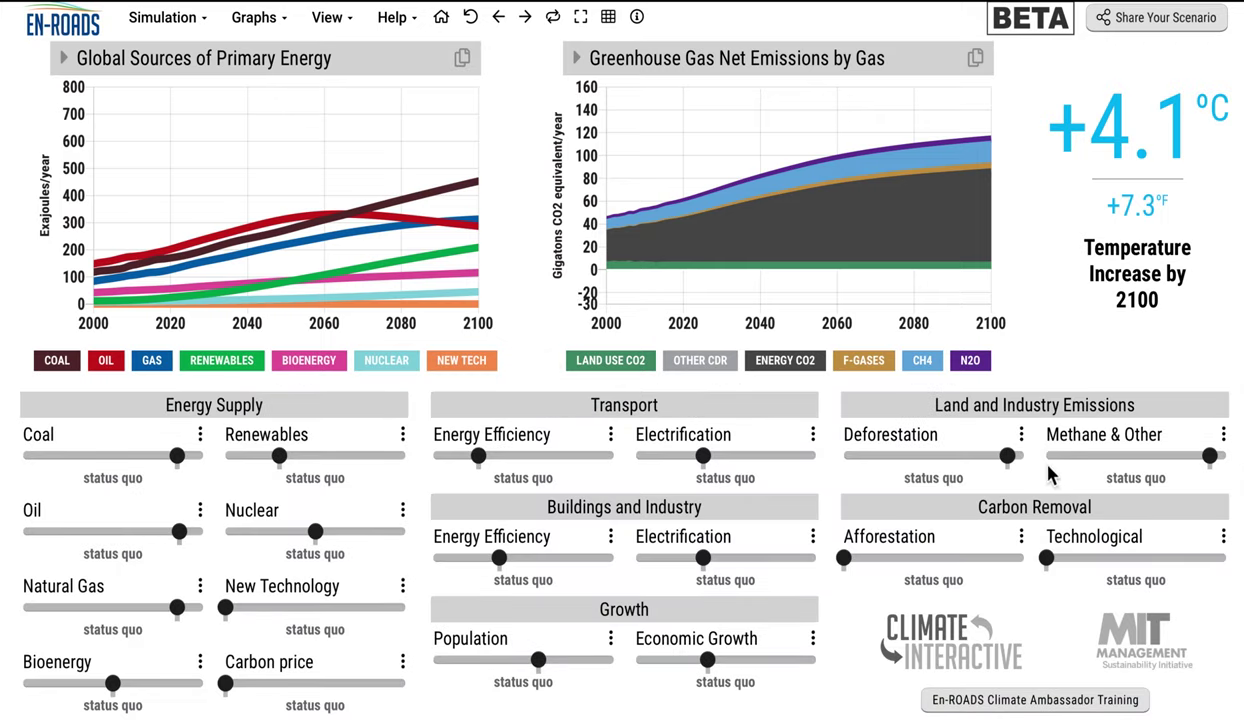
# Step: Highly reduce deforestation to -5.7 percent/year and review its details panel
pyautogui.click(916, 457)
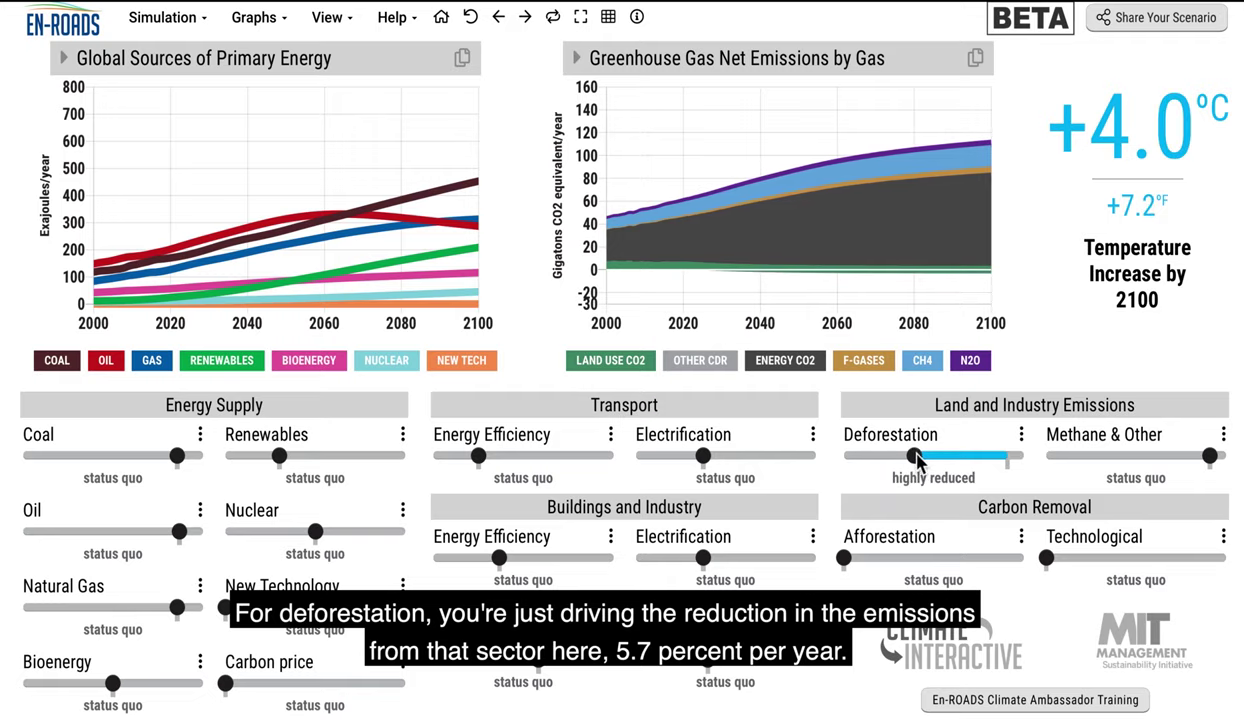
pyautogui.click(1023, 436)
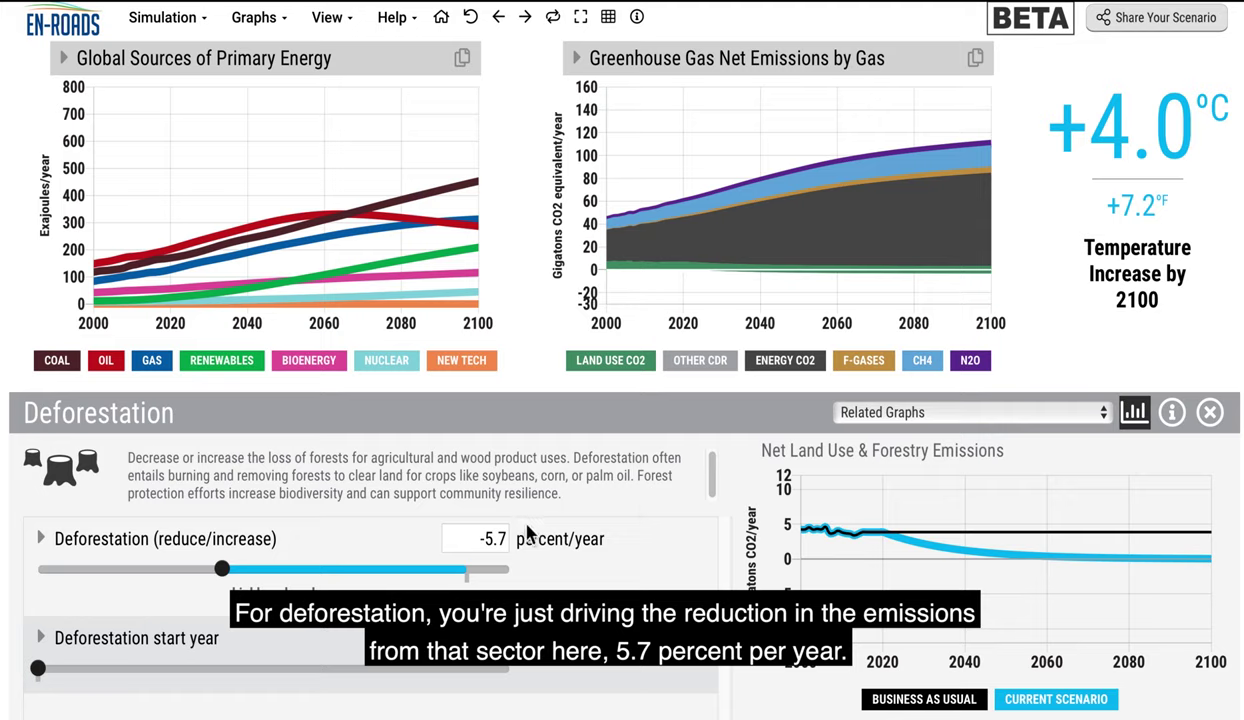
pyautogui.click(546, 333)
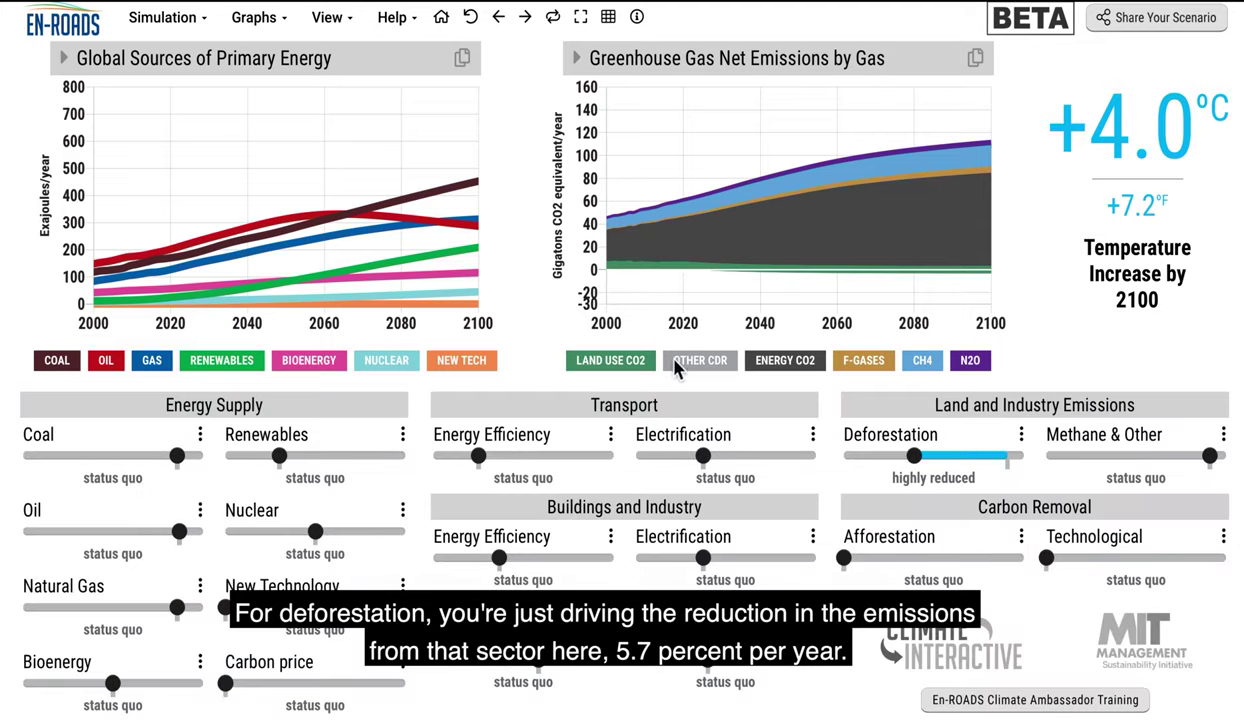
# Step: Switch Methane & Other Gases to detailed settings, splitting agricultural/waste and energy/industry emissions
pyautogui.click(1224, 436)
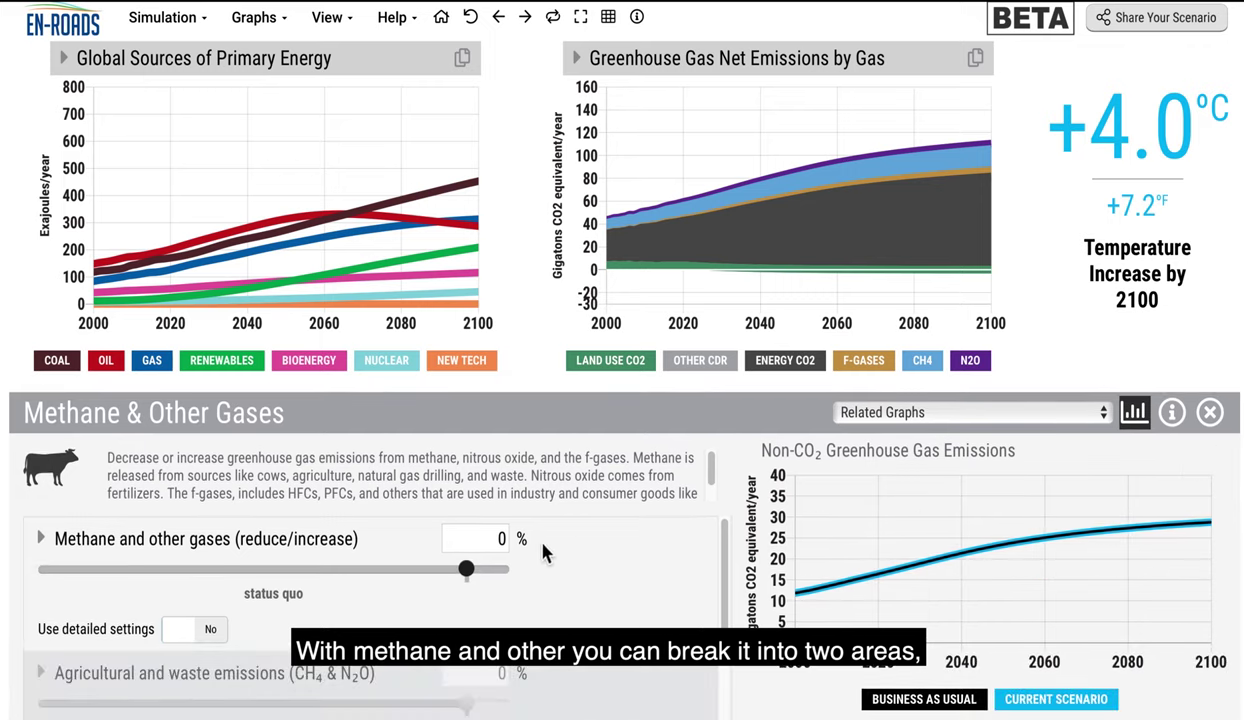
pyautogui.click(185, 628)
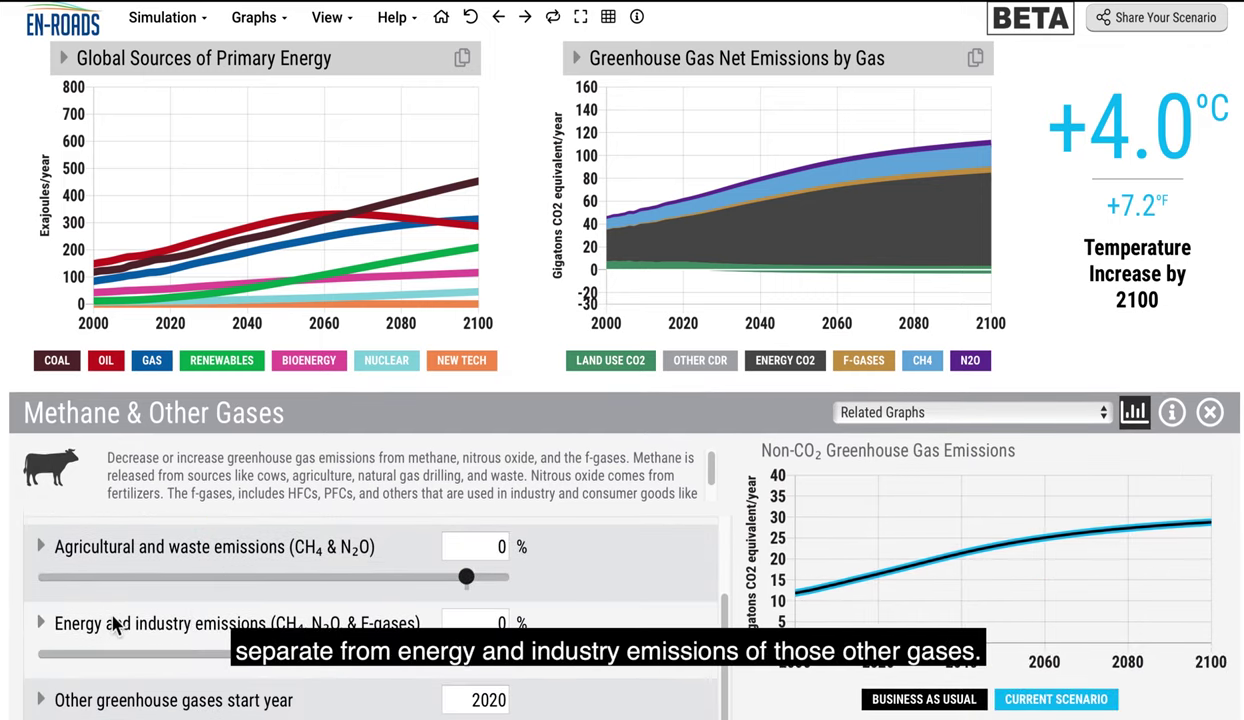
pyautogui.click(545, 359)
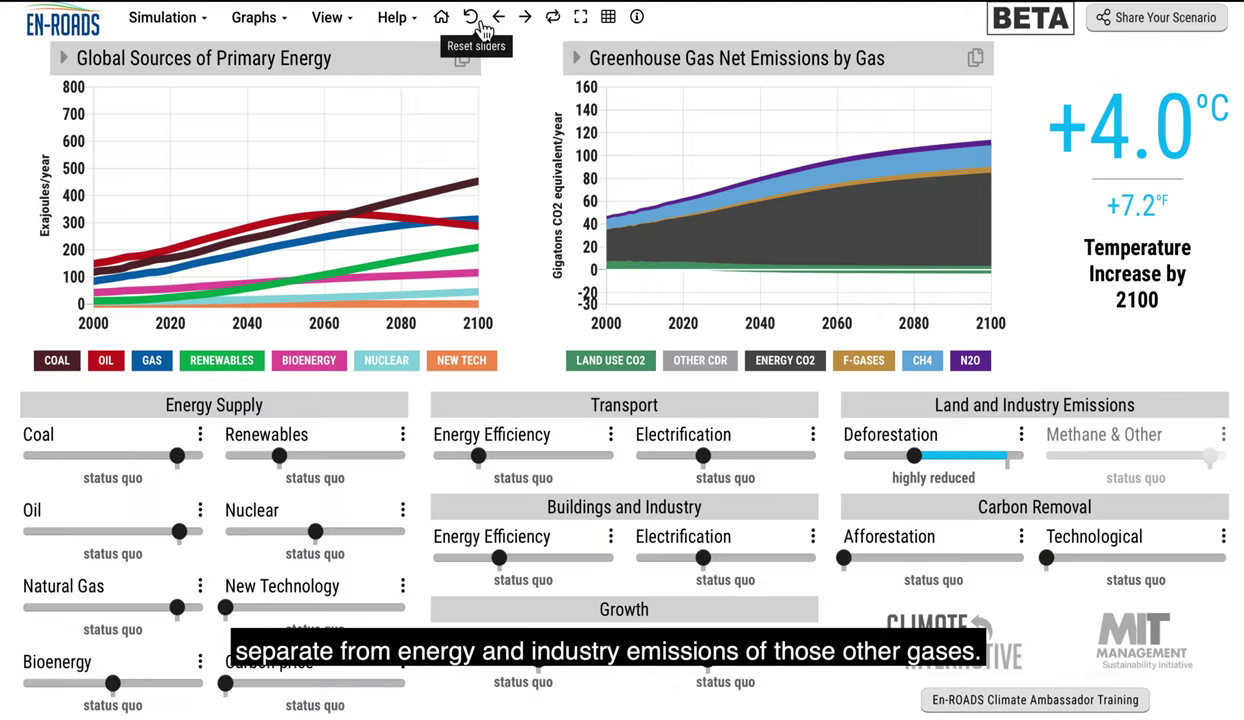
# Step: Reset all sliders to status quo (+4.1°C) and review the Afforestation details
pyautogui.click(478, 22)
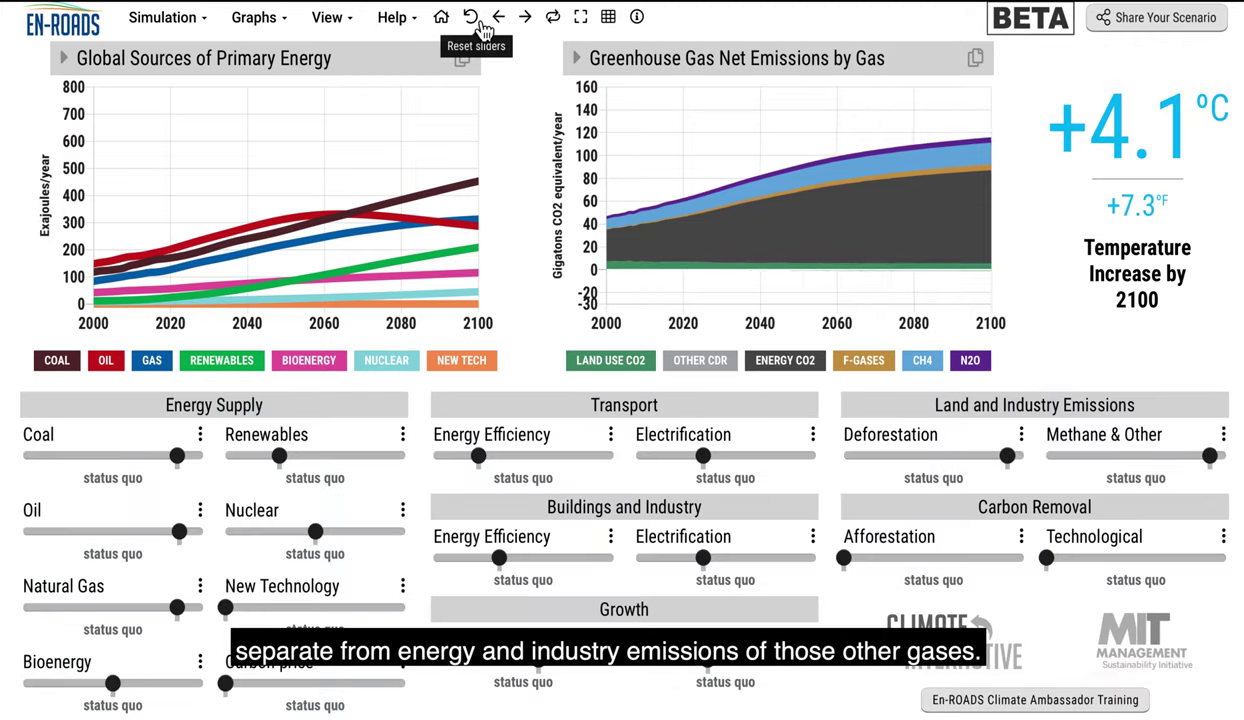
pyautogui.click(1022, 538)
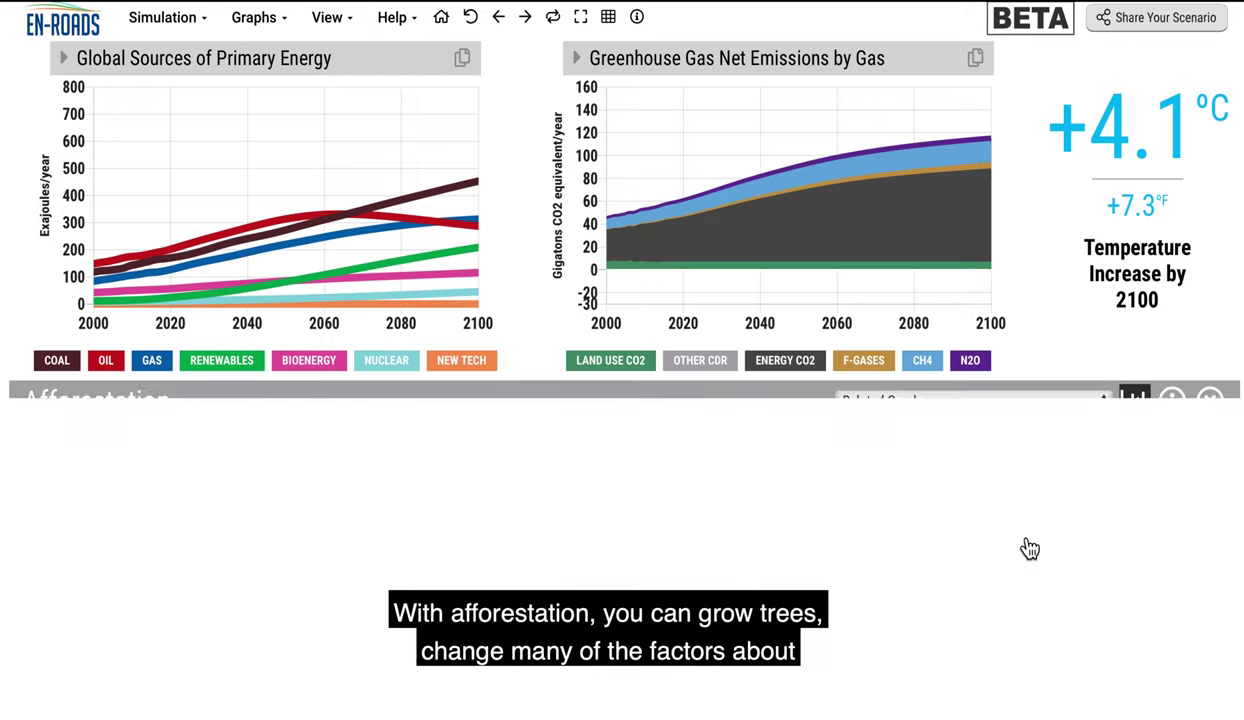
pyautogui.scroll(-3, 647, 594)
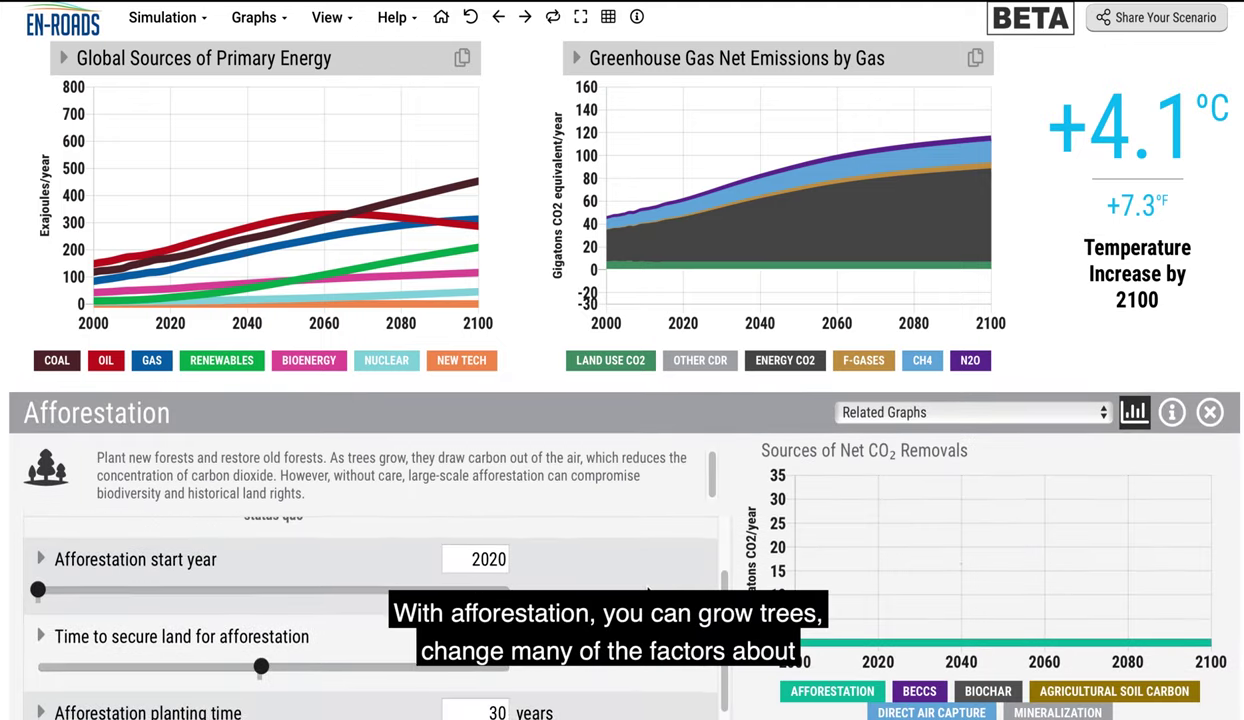
pyautogui.click(518, 349)
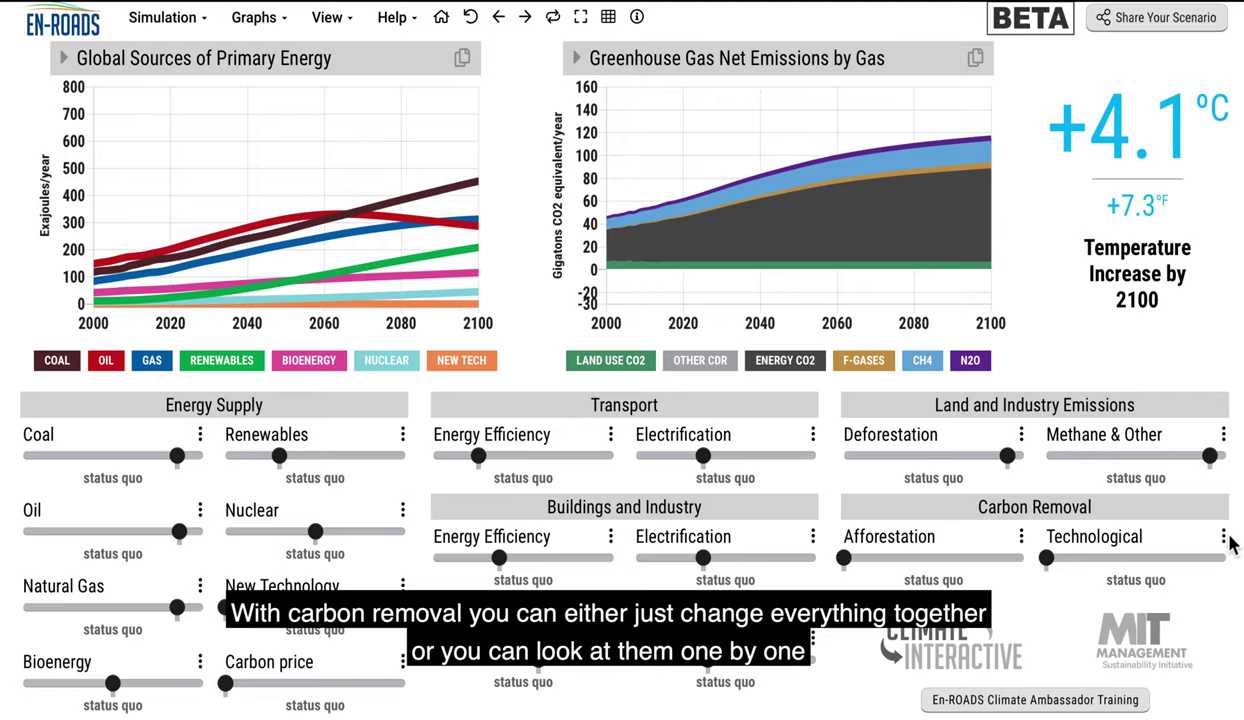
# Step: Return technological carbon removal to 0% and enable its per-method detailed settings
pyautogui.click(1138, 557)
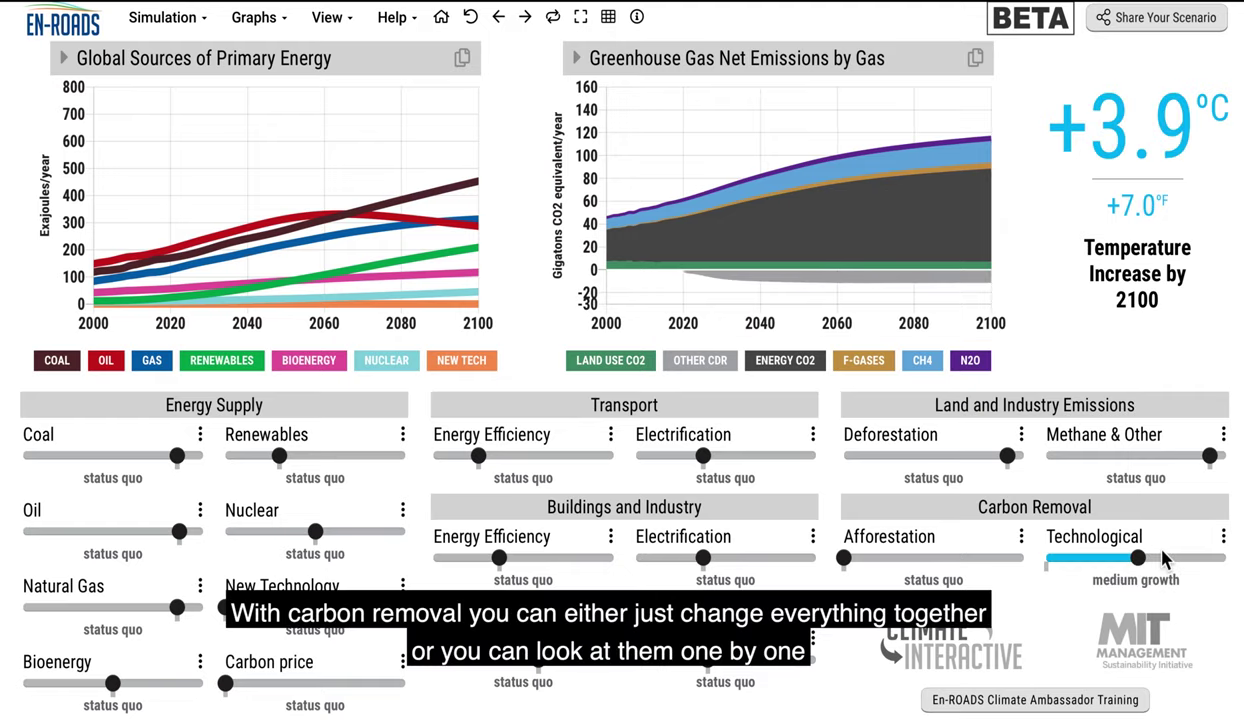
pyautogui.click(1224, 540)
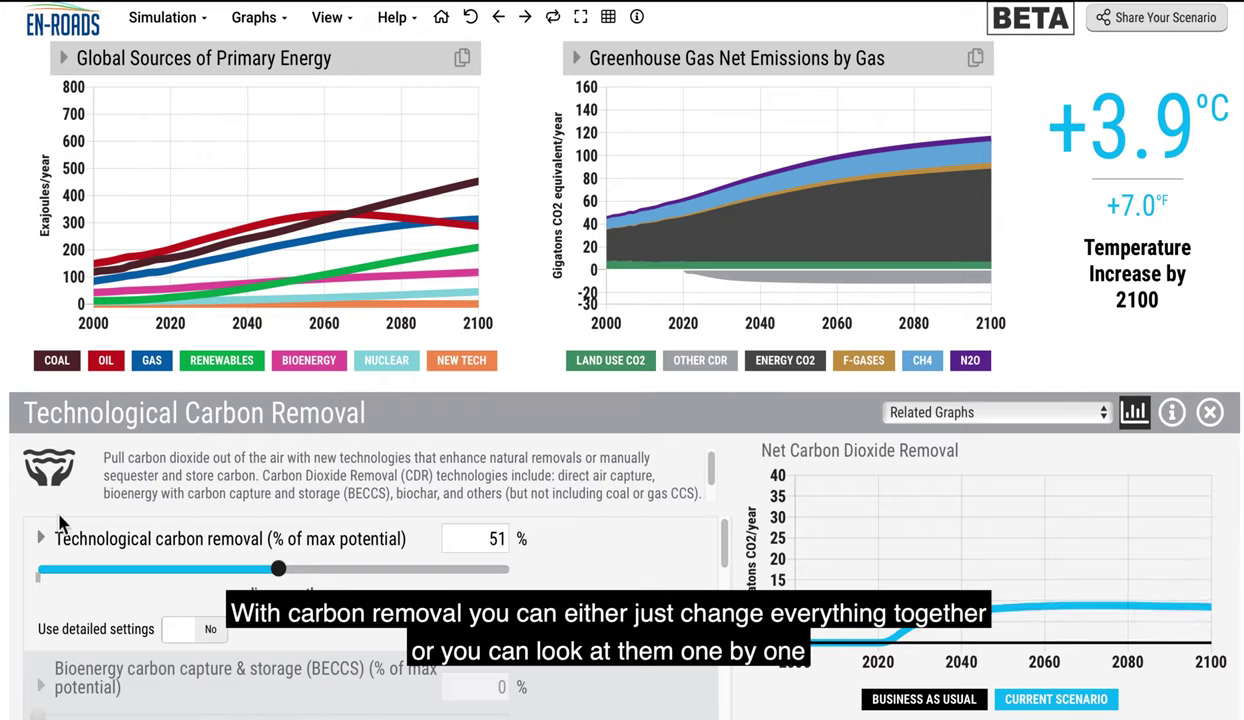
pyautogui.click(39, 569)
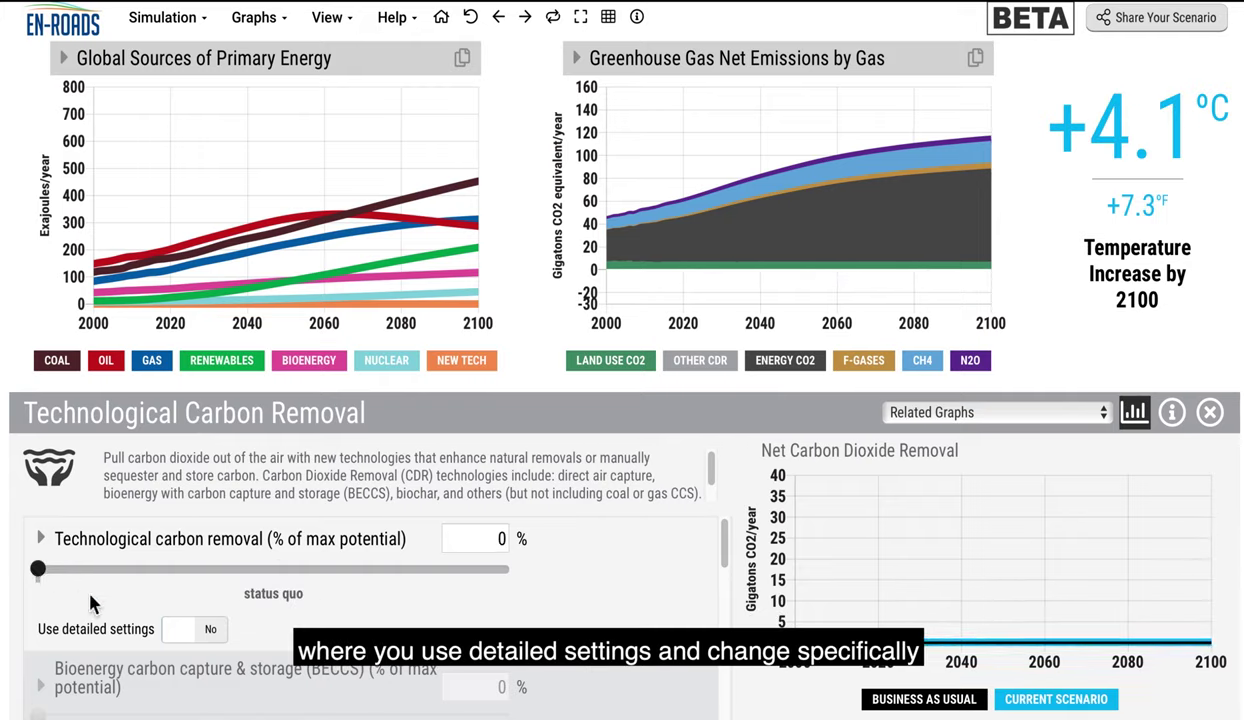
pyautogui.click(181, 630)
pyautogui.scroll(-5, 181, 635)
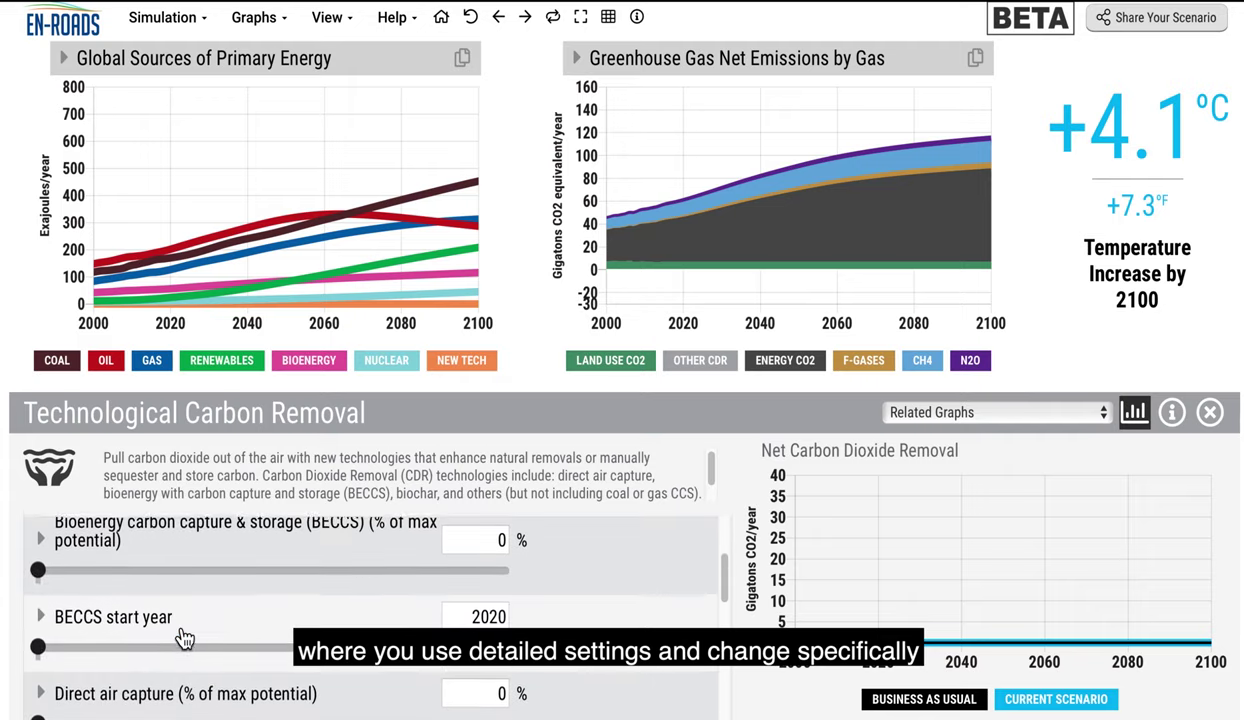
pyautogui.scroll(-4, 179, 633)
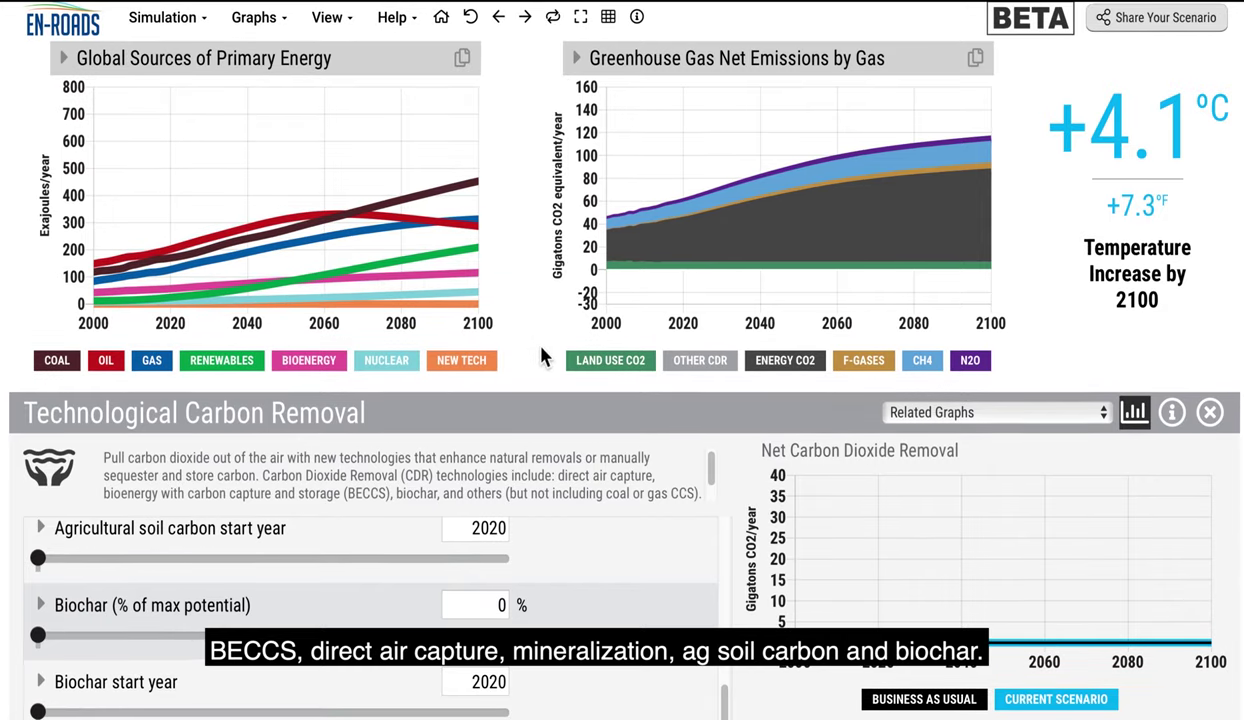
pyautogui.click(539, 340)
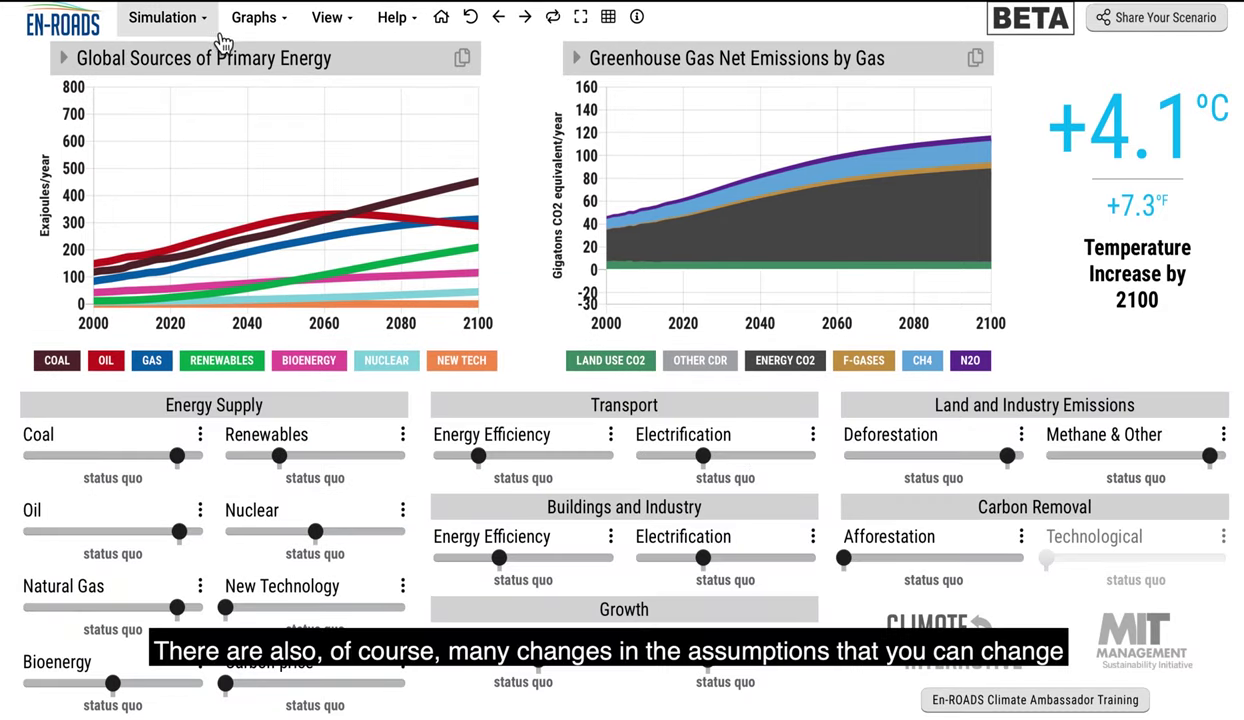
pyautogui.click(180, 22)
pyautogui.click(191, 80)
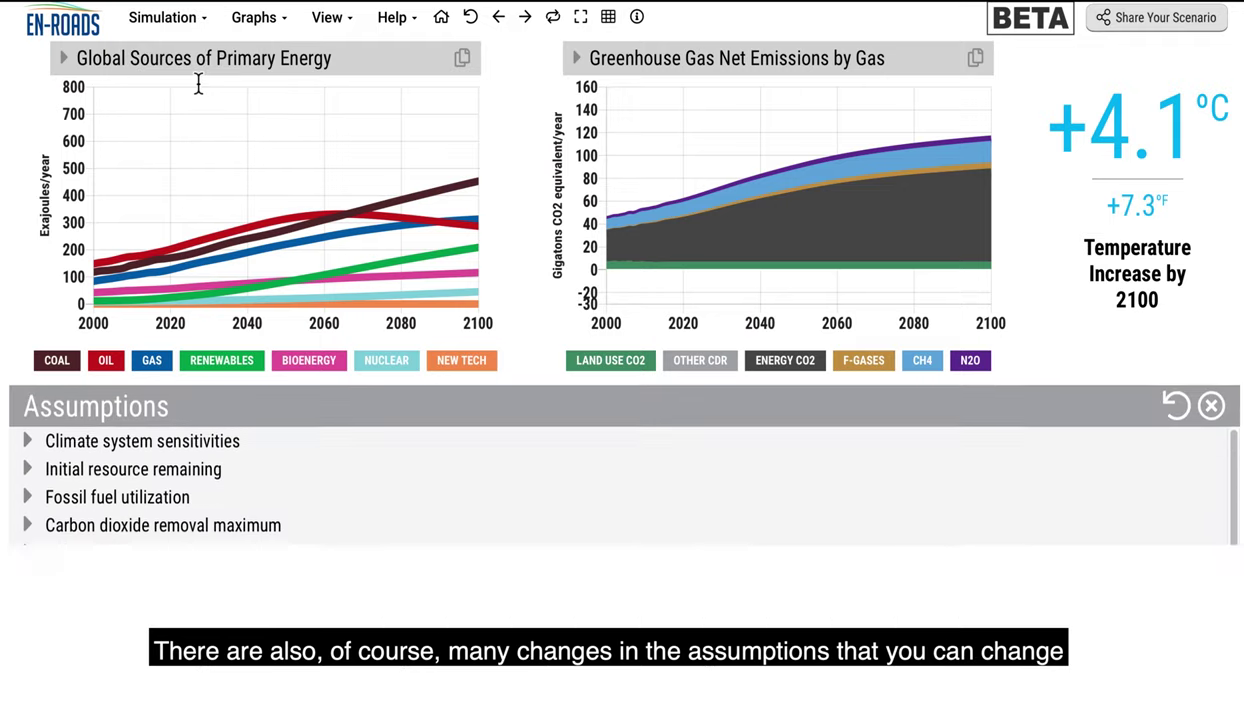
pyautogui.scroll(-1, 460, 505)
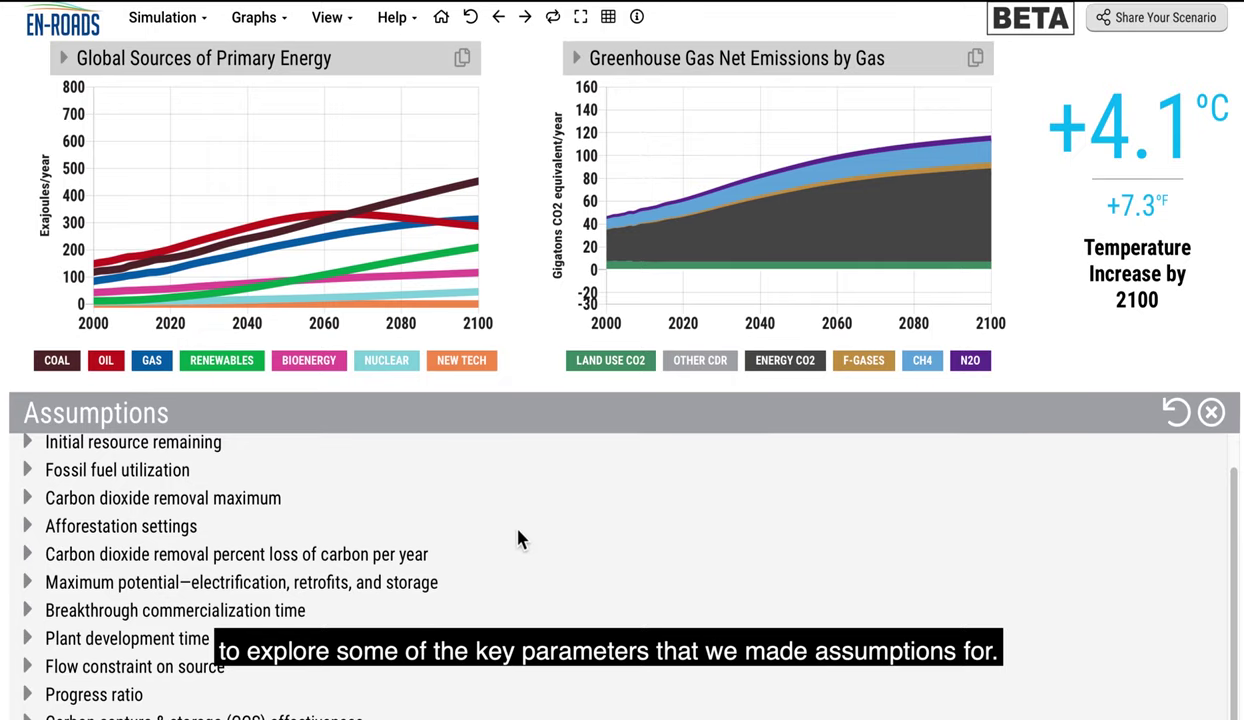
pyautogui.scroll(1, 564, 554)
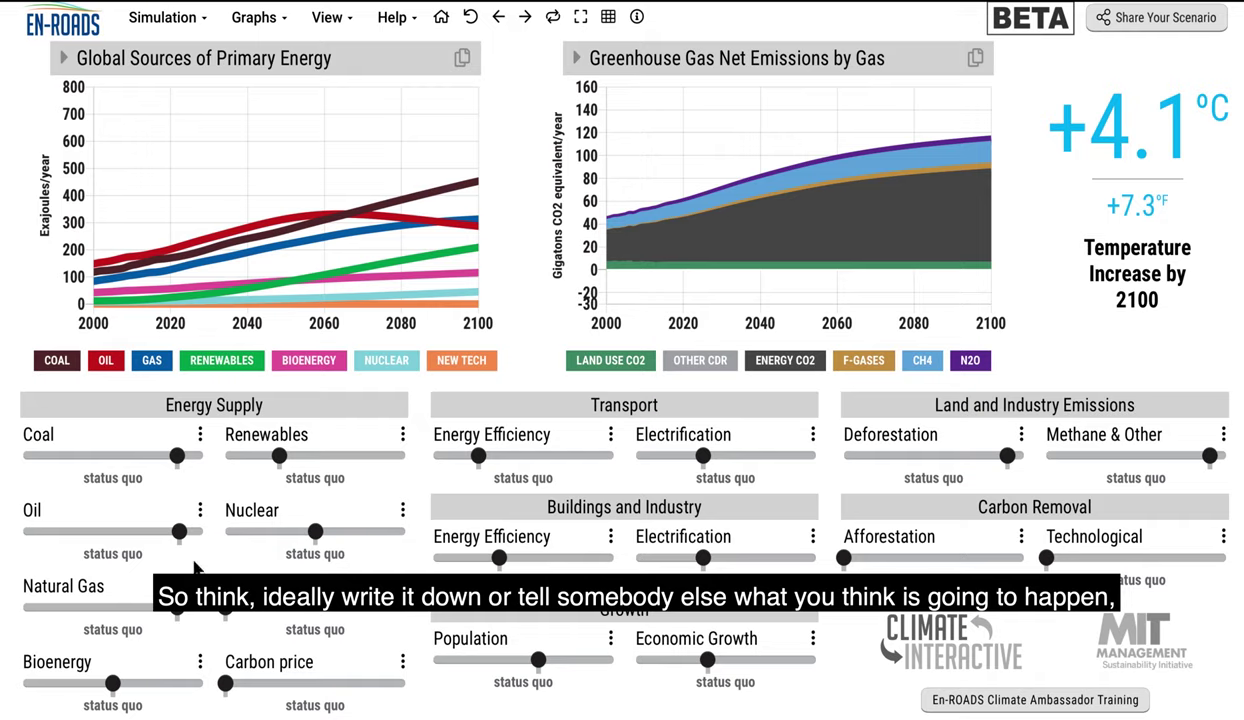
# Step: Tax natural gas very highly and replay the change, showing gas falling and coal rising
pyautogui.click(88, 608)
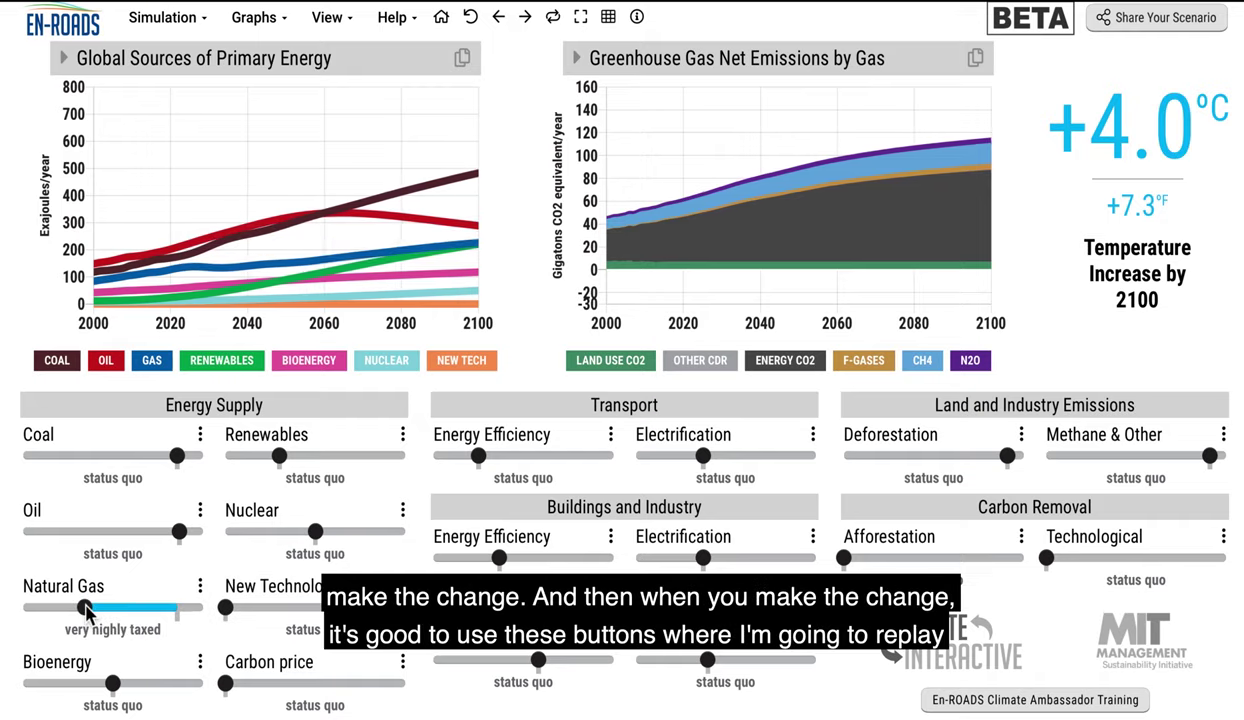
pyautogui.click(553, 18)
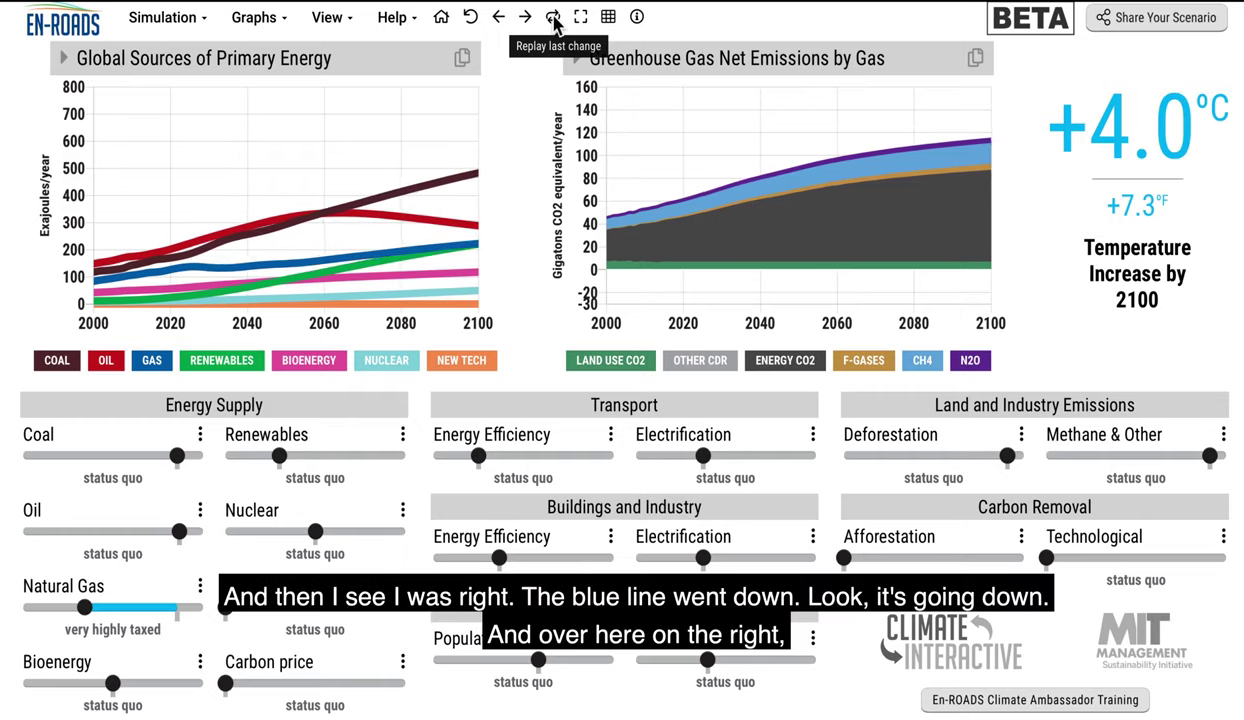
pyautogui.click(553, 18)
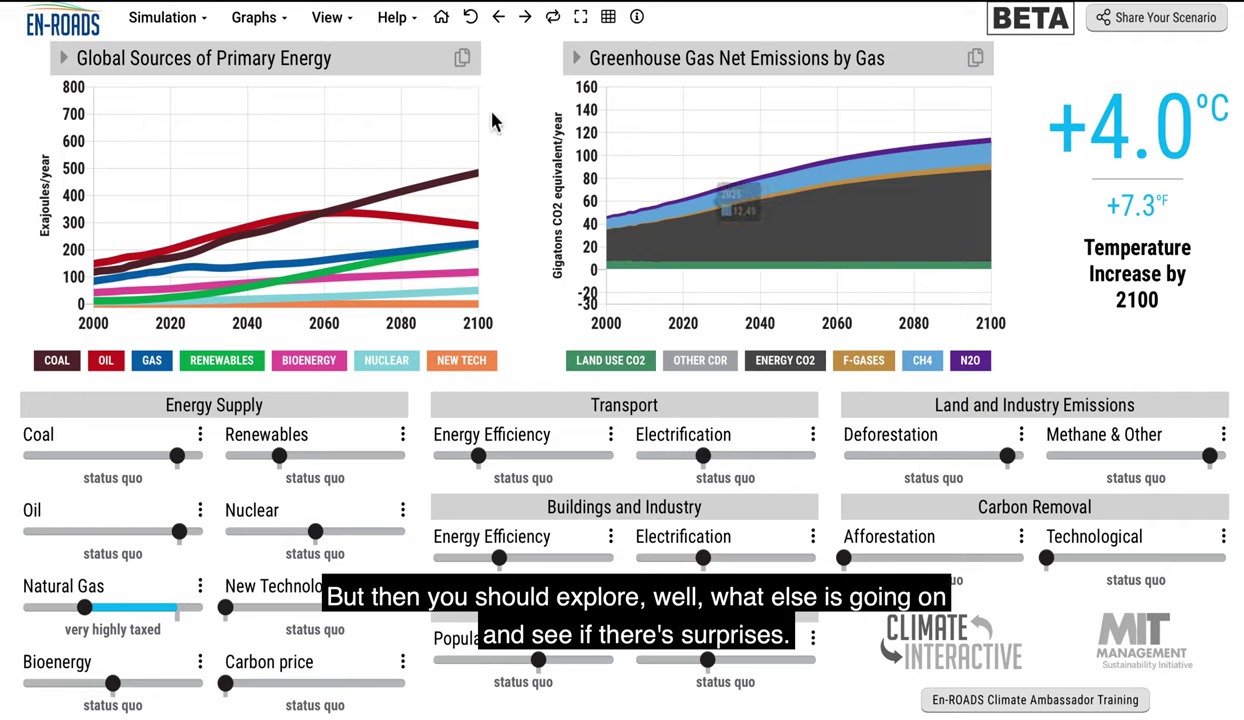
pyautogui.click(556, 20)
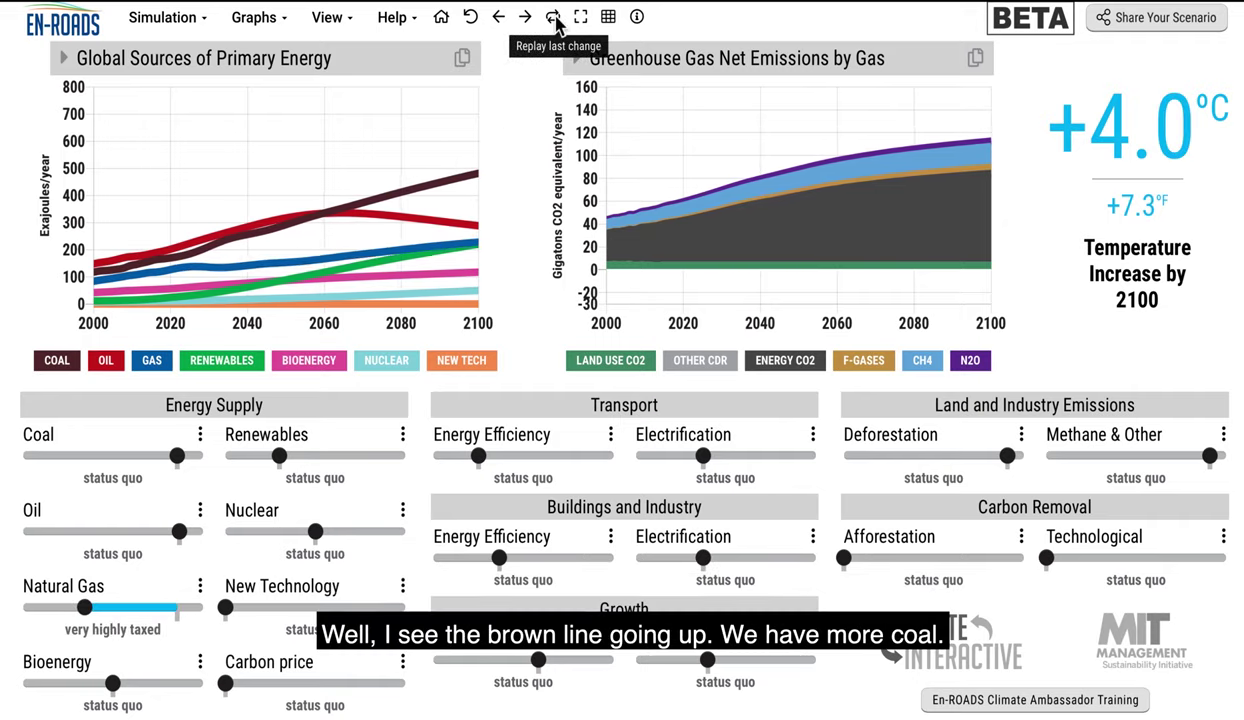
pyautogui.click(556, 20)
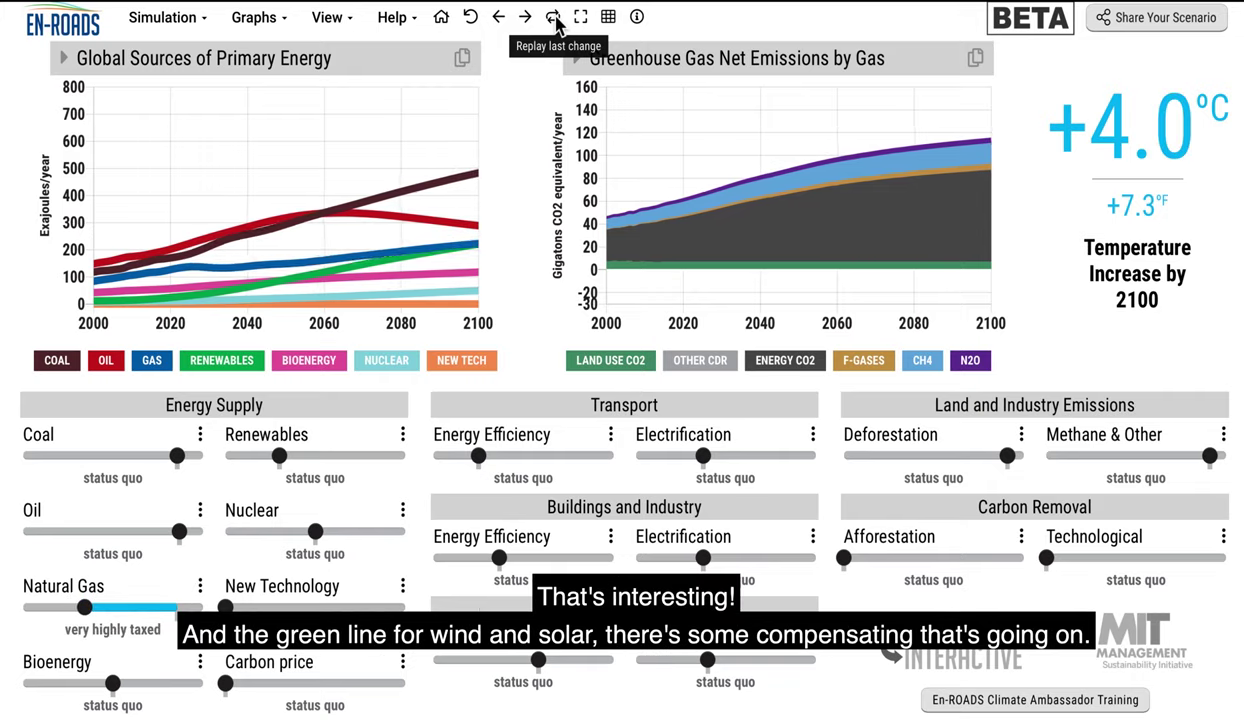
pyautogui.click(556, 20)
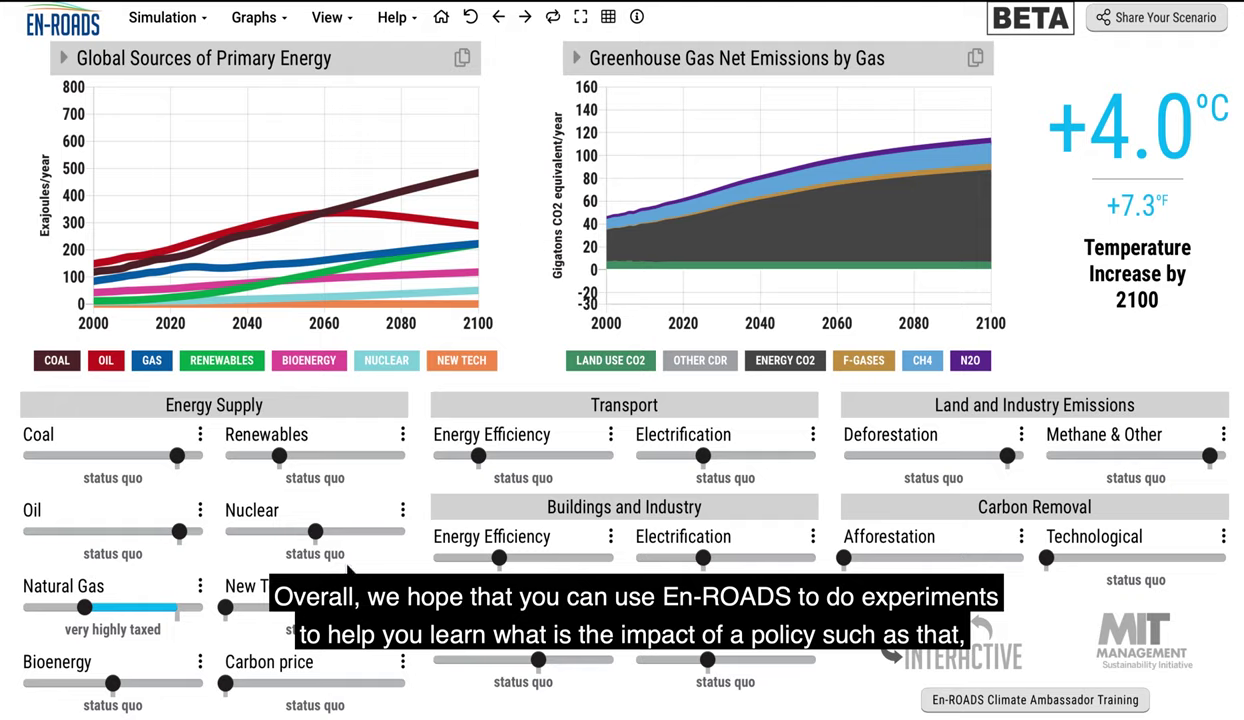
# Step: Restore natural gas; set very high carbon price, coal tax, renewable subsidies, efficiency, low population growth
pyautogui.click(178, 607)
pyautogui.click(359, 686)
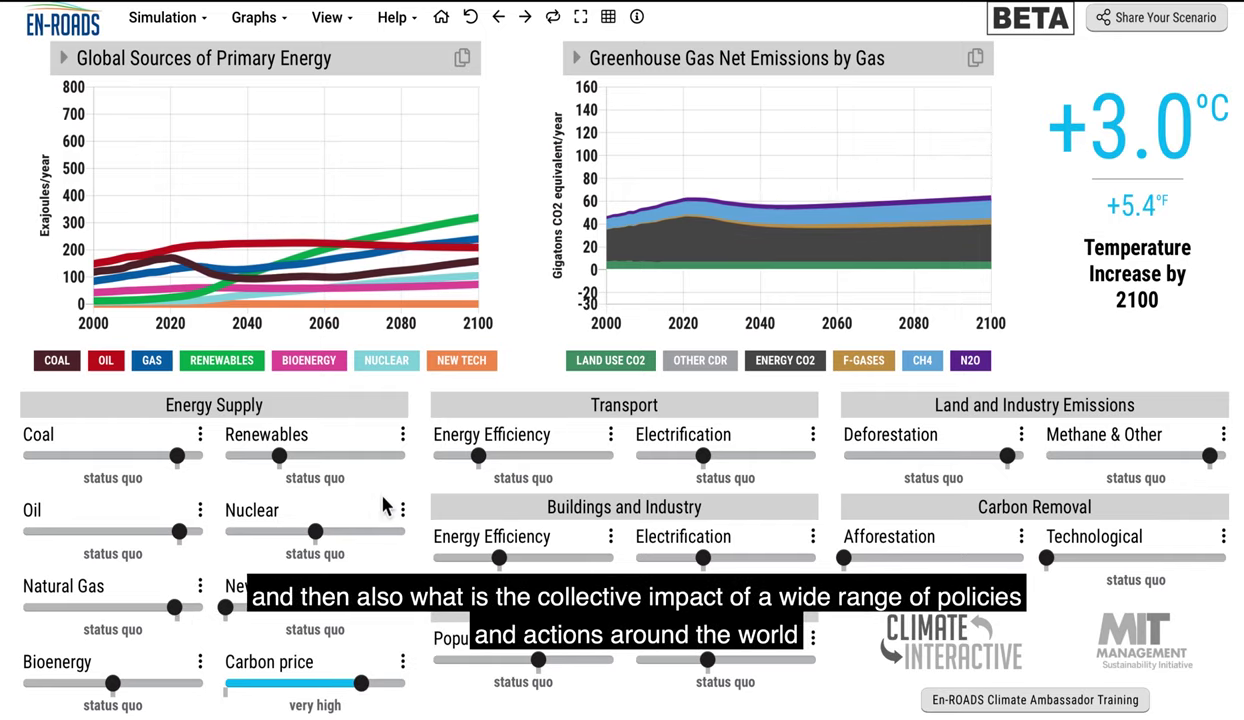
pyautogui.click(369, 456)
pyautogui.click(92, 456)
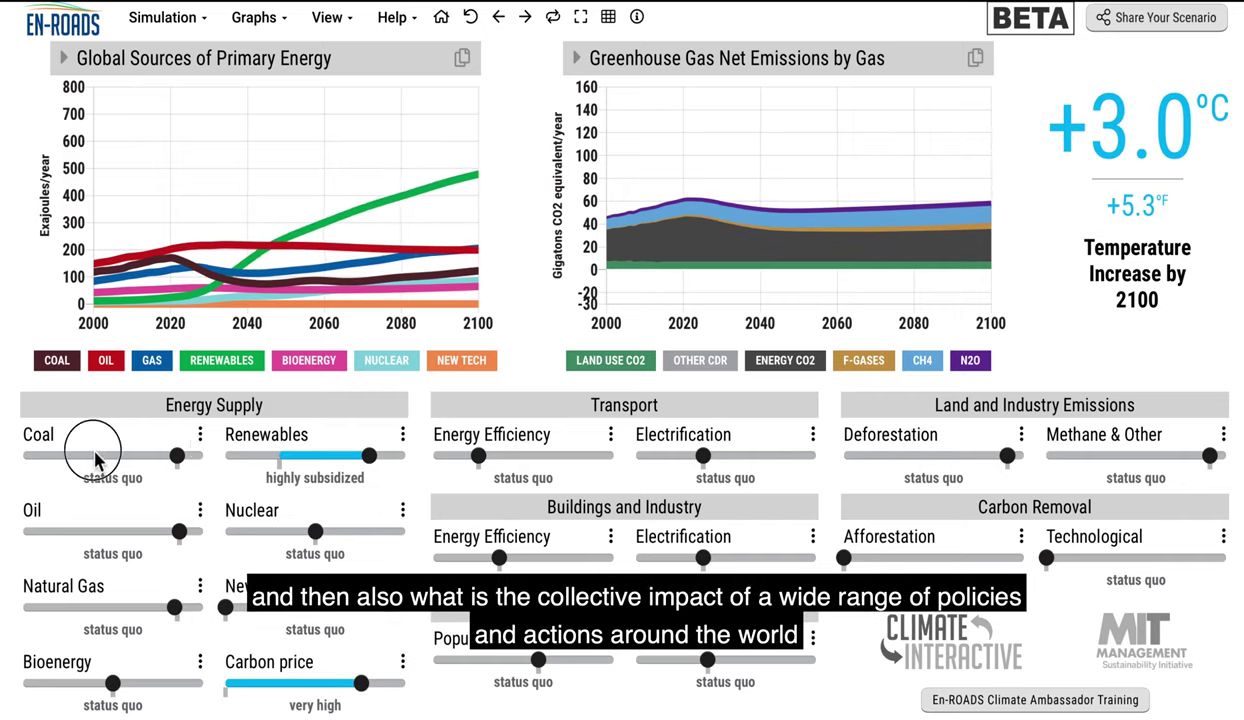
pyautogui.click(574, 456)
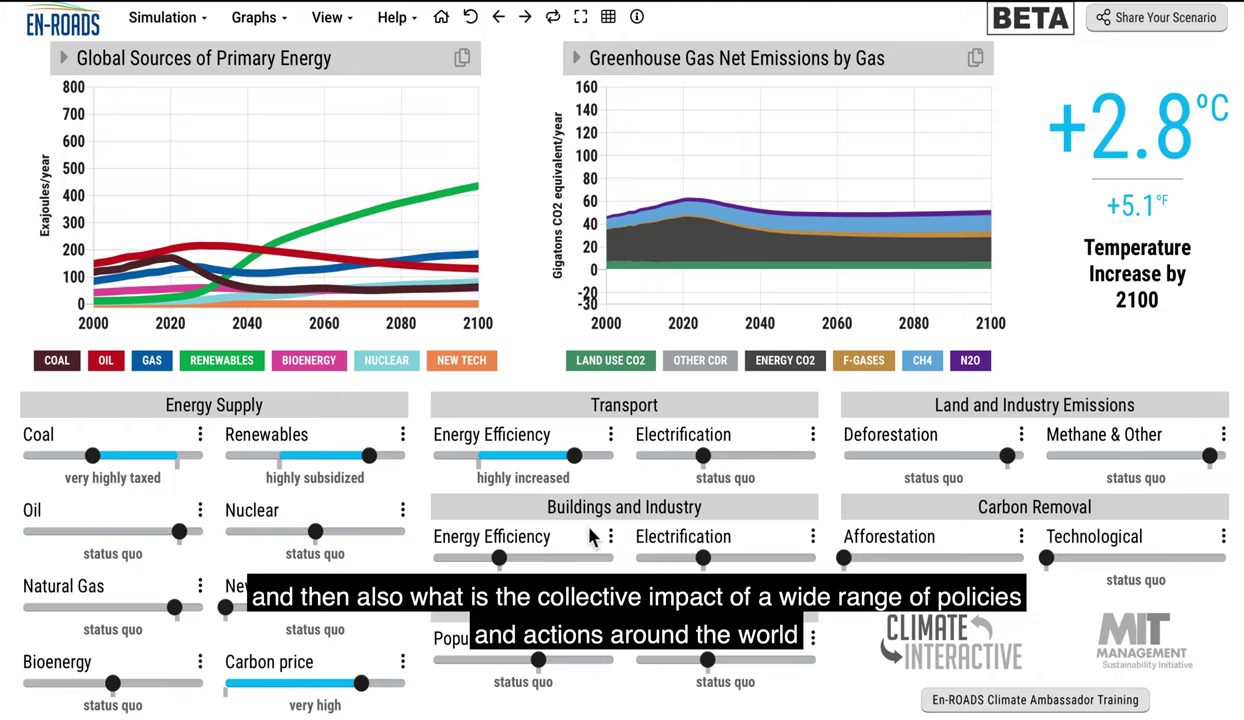
pyautogui.click(590, 558)
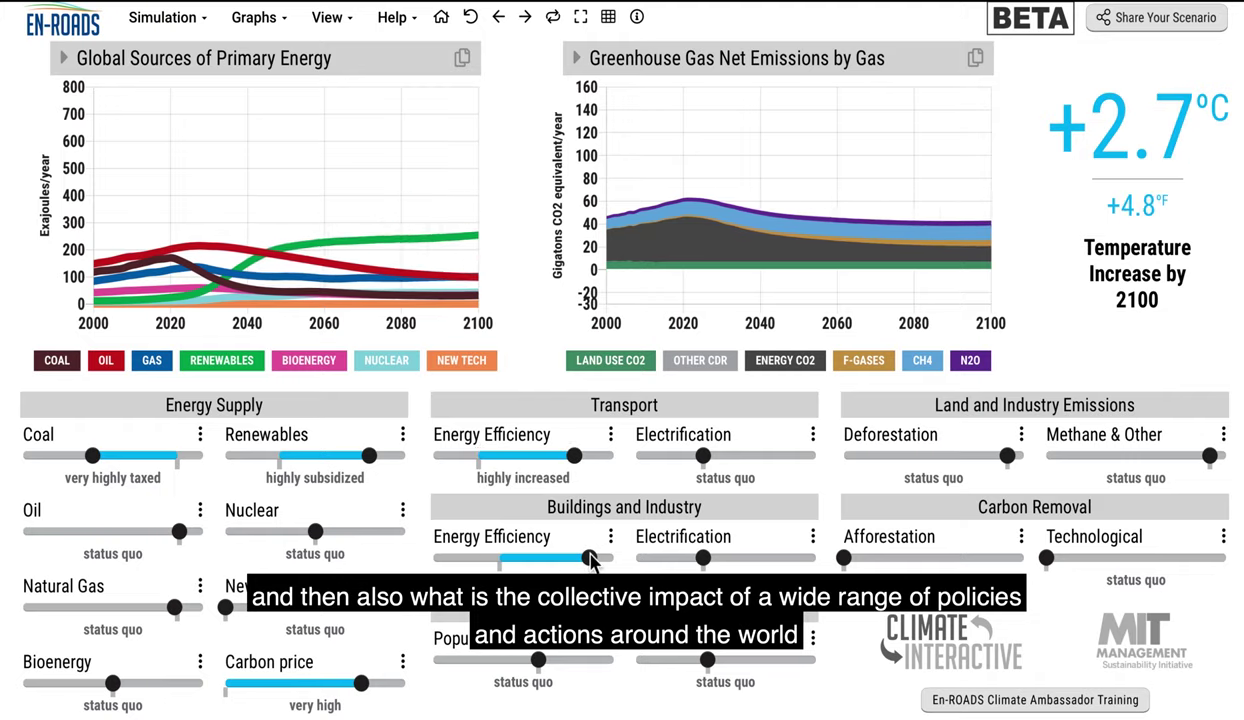
pyautogui.click(508, 660)
# Step: Boost electrification, afforestation, and methane cuts, curb deforestation, and add medium carbon removal, reaching +1.7°C
pyautogui.click(751, 456)
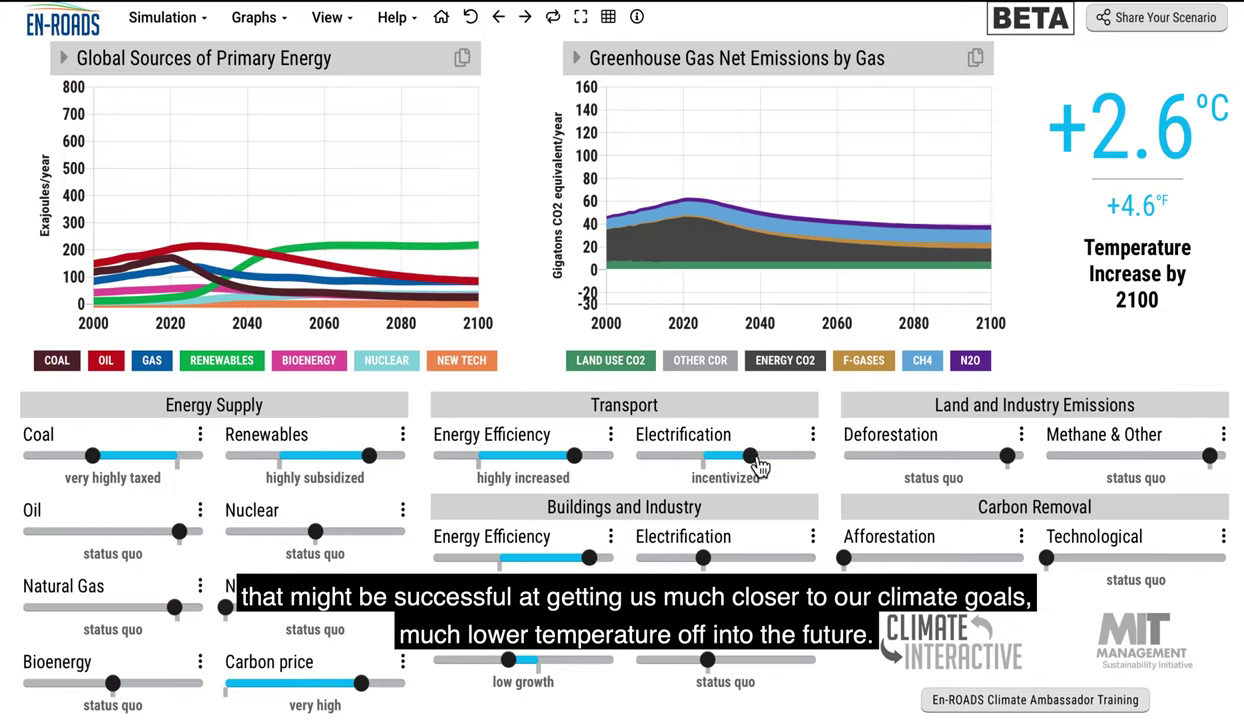
pyautogui.click(766, 558)
pyautogui.click(977, 557)
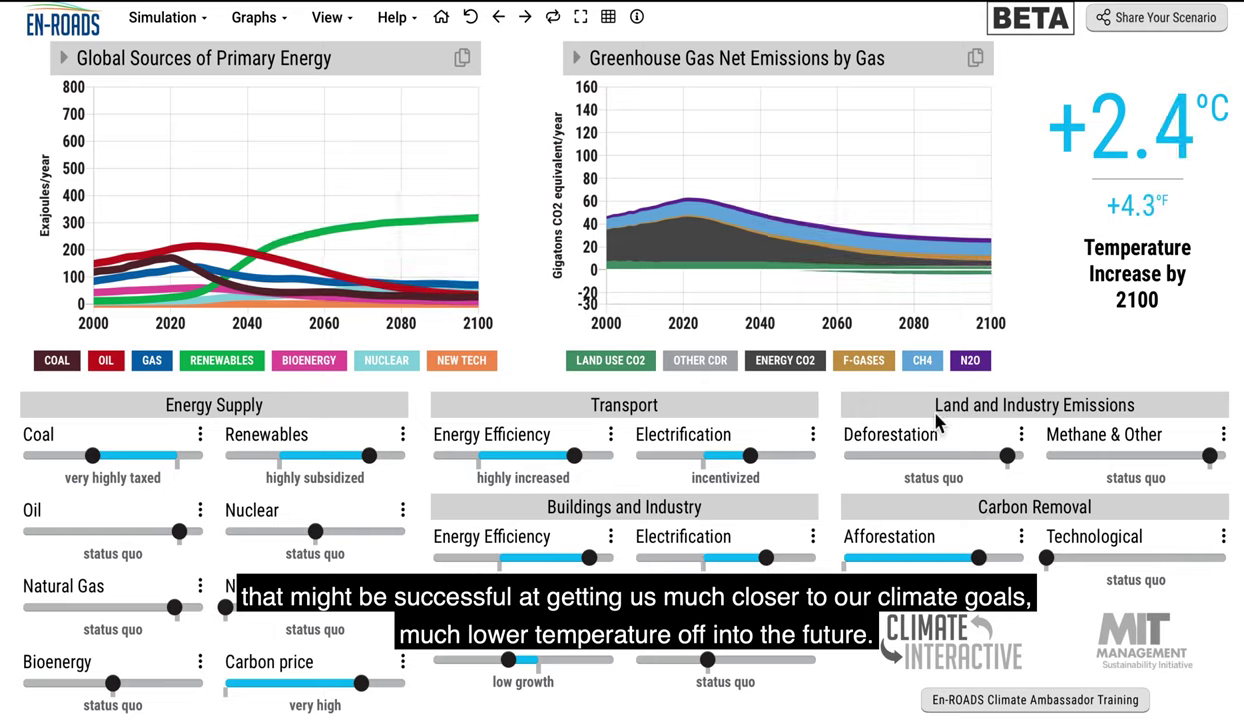
pyautogui.click(911, 456)
pyautogui.click(1123, 456)
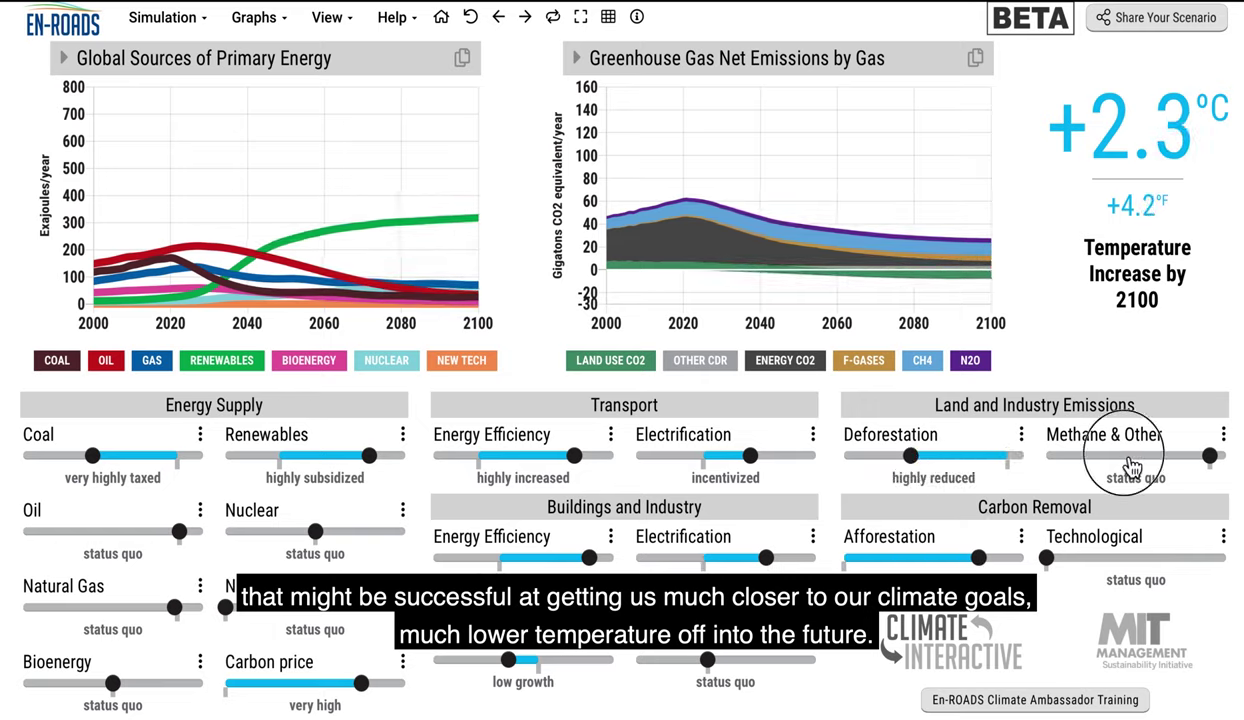
pyautogui.click(1126, 561)
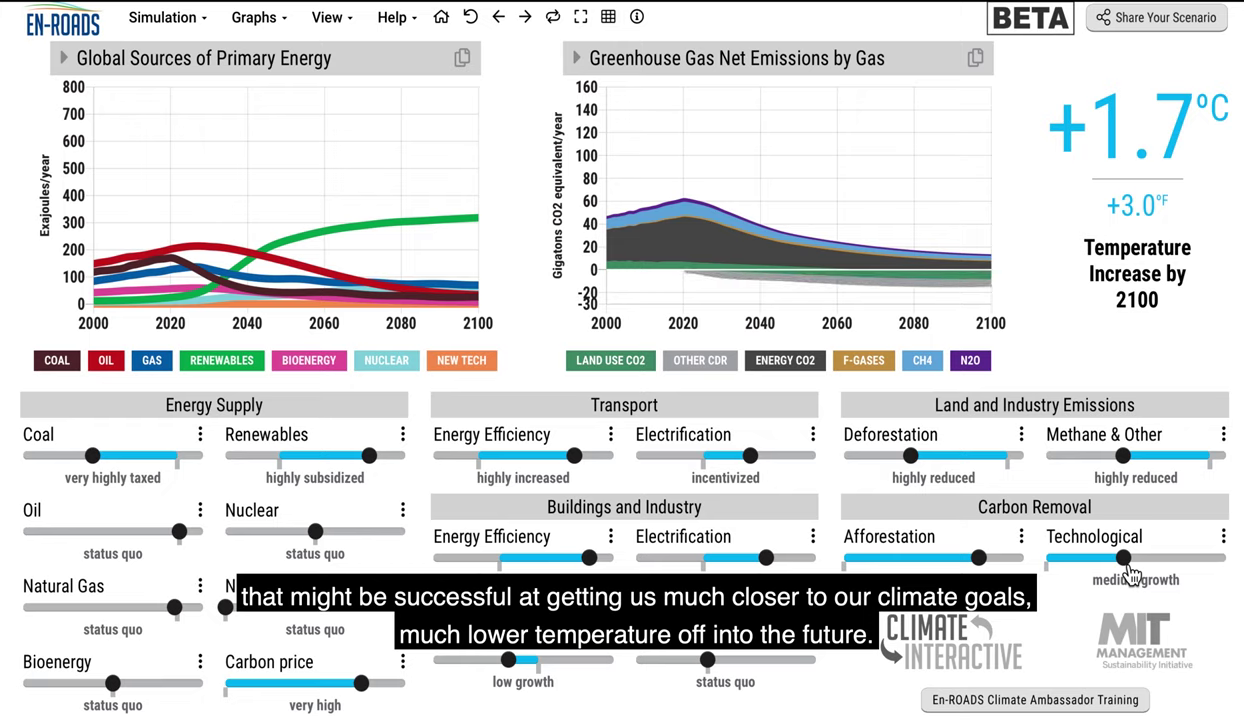